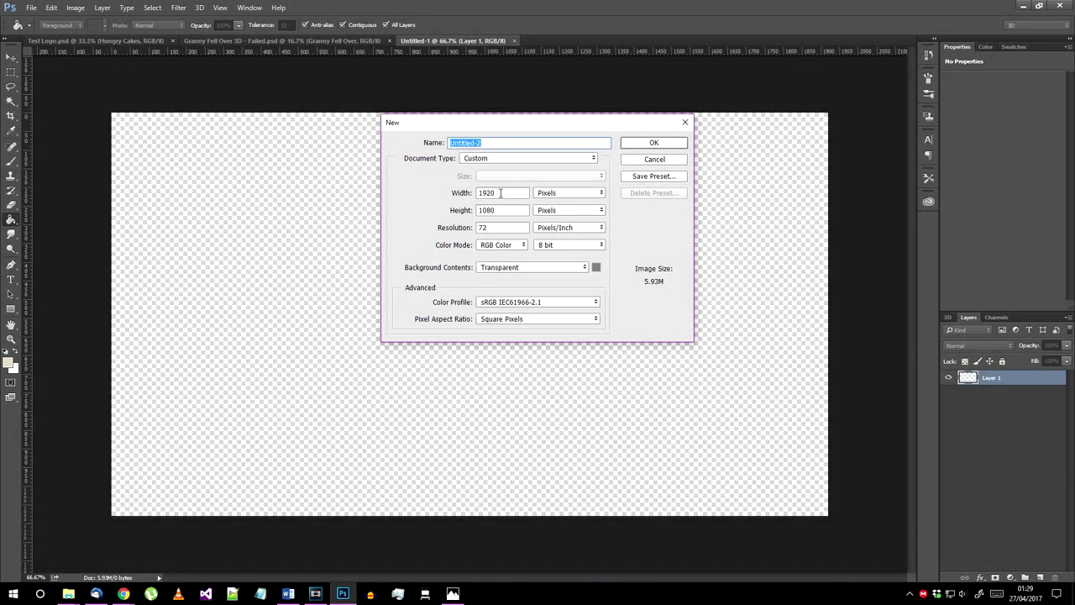
# Step: Create the 1920×1080 transparent document, type 'Granny' and 'Fell Over' on two lines, and reposition it
pyautogui.click(654, 143)
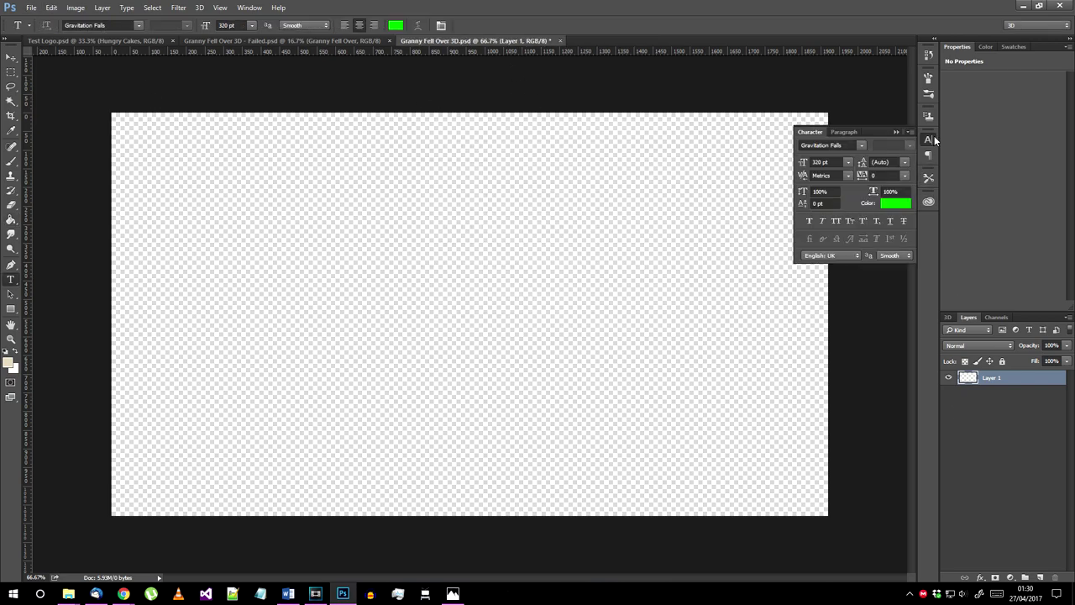
pyautogui.click(933, 139)
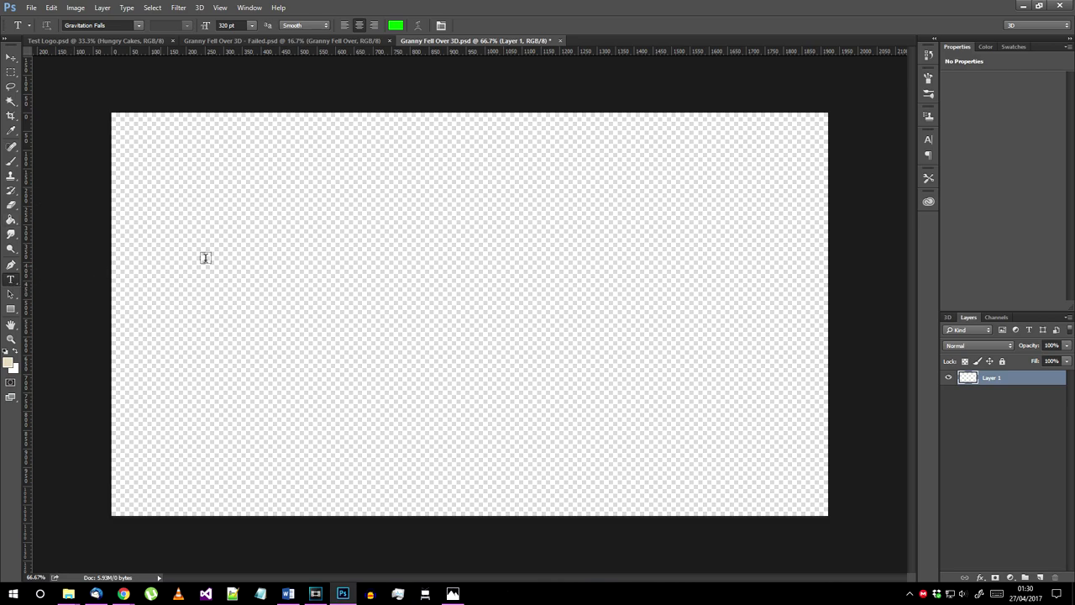
pyautogui.click(443, 289)
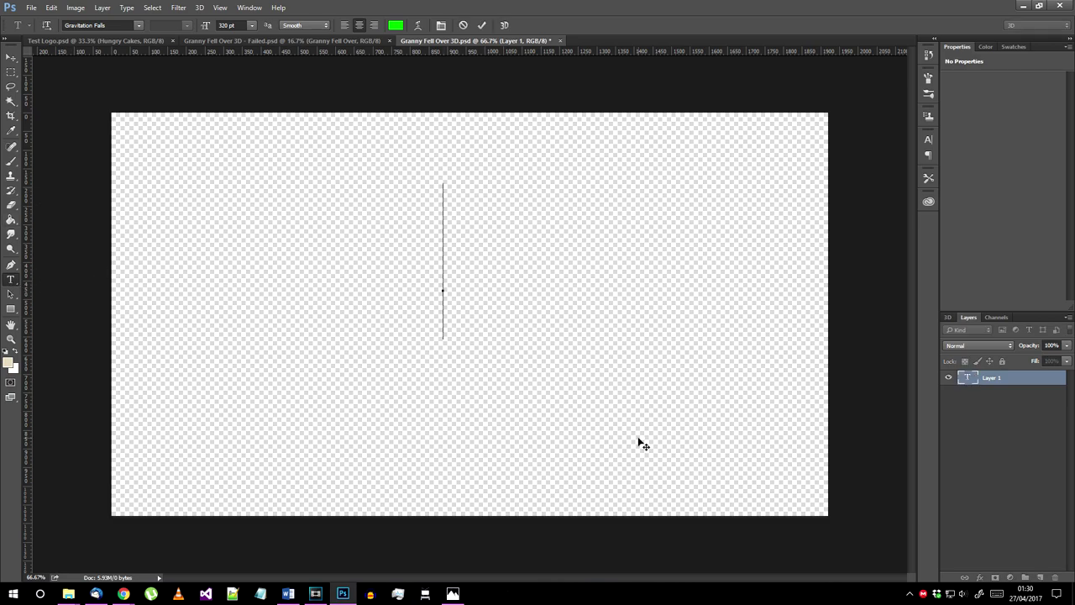
pyautogui.write('Granny')
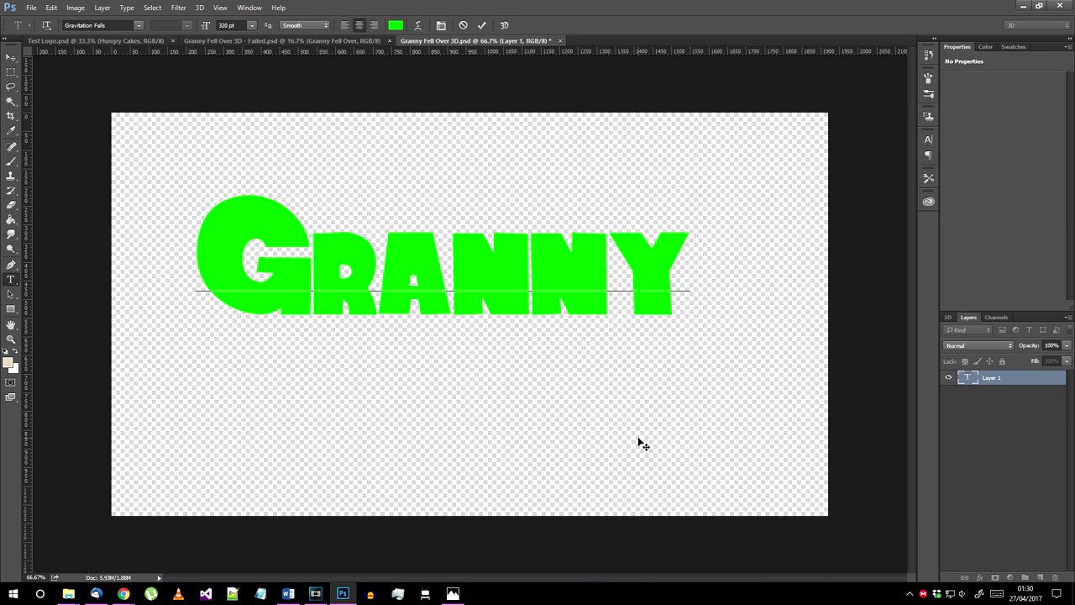
pyautogui.press('Return')
pyautogui.write('Fell Over')
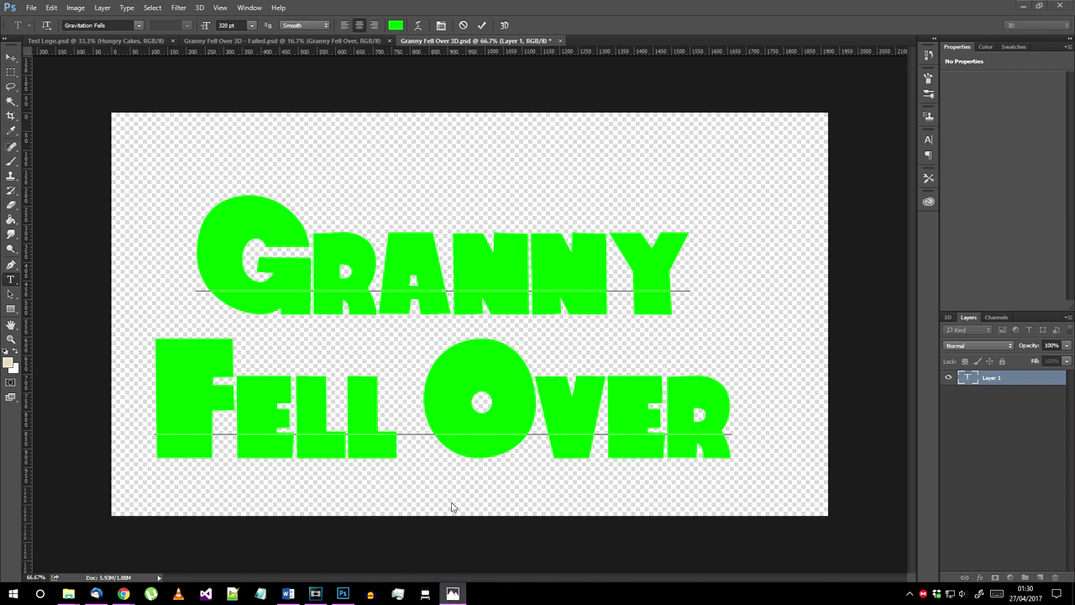
pyautogui.moveTo(434, 472); pyautogui.dragTo(488, 426)
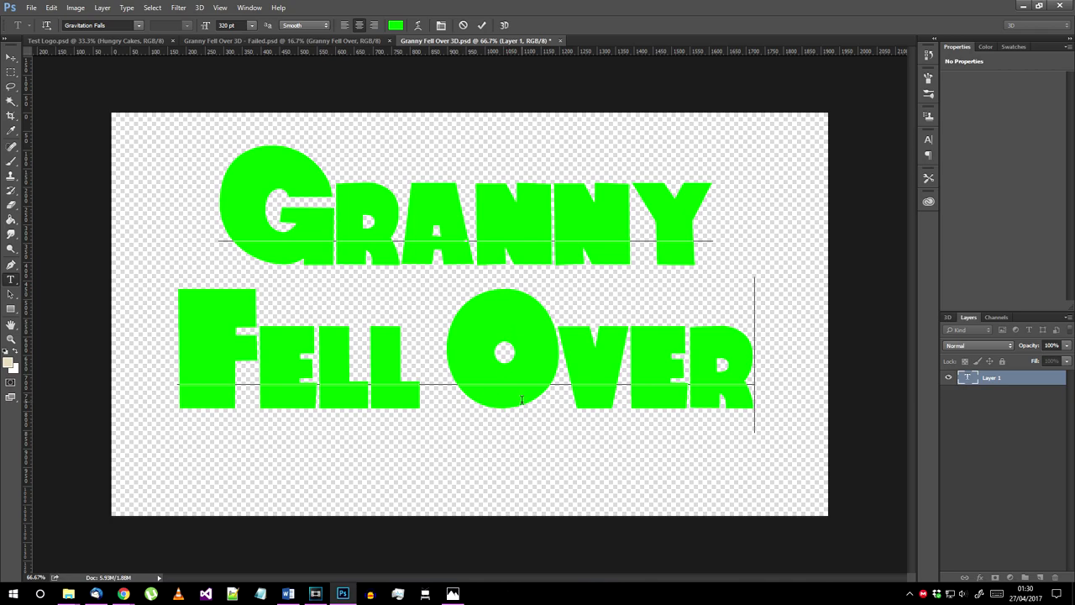
# Step: Set the text's horizontal scale to 80%
pyautogui.click(928, 138)
pyautogui.click(626, 335)
pyautogui.click(929, 138)
pyautogui.click(618, 324)
pyautogui.hotkey('ctrl', 'a')
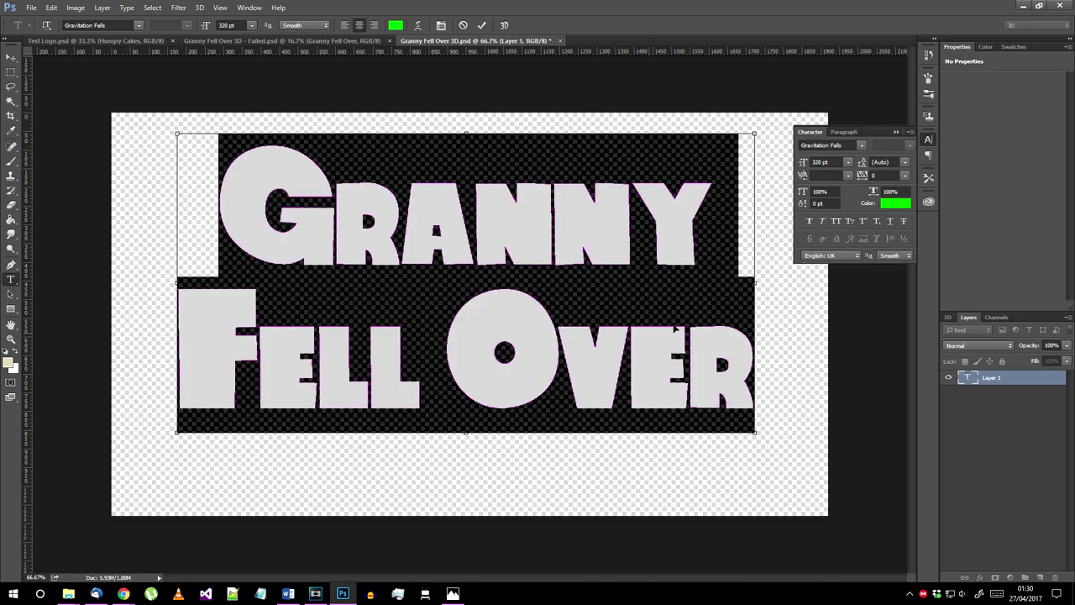
pyautogui.click(891, 192)
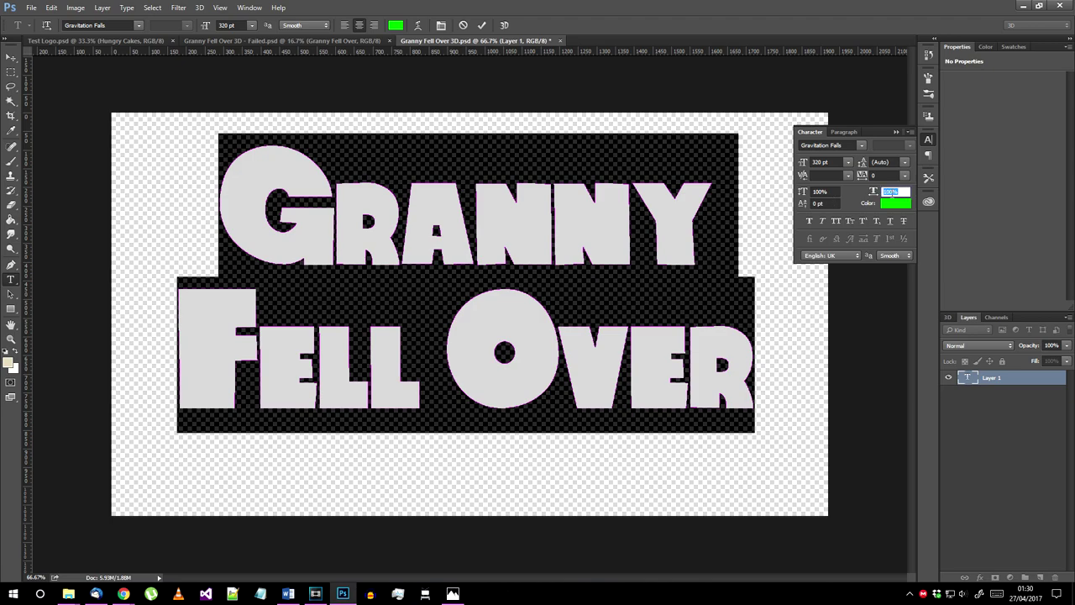
pyautogui.write('75')
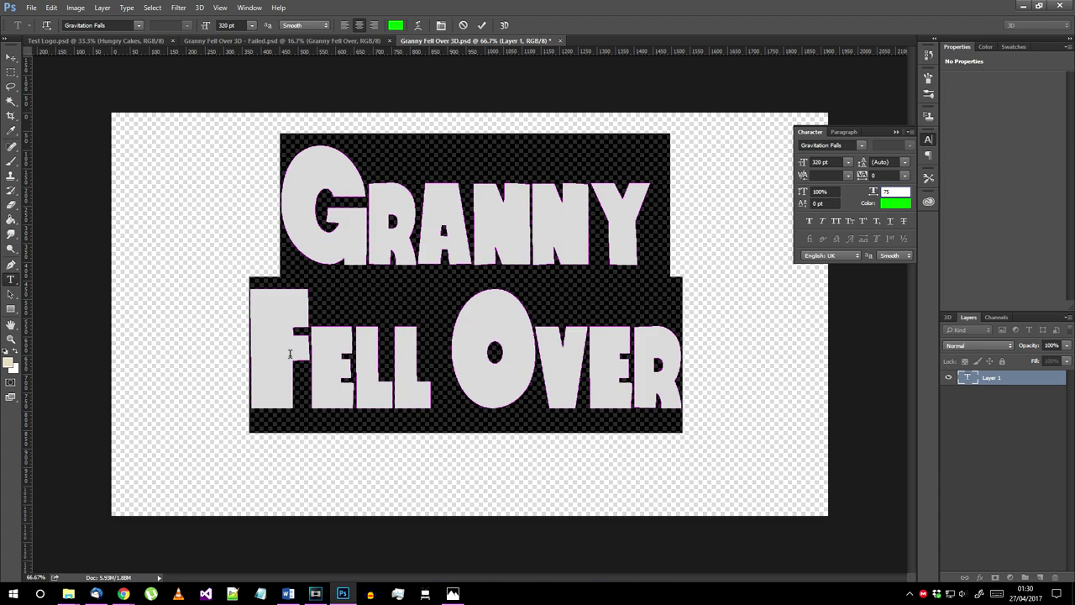
pyautogui.click(347, 355)
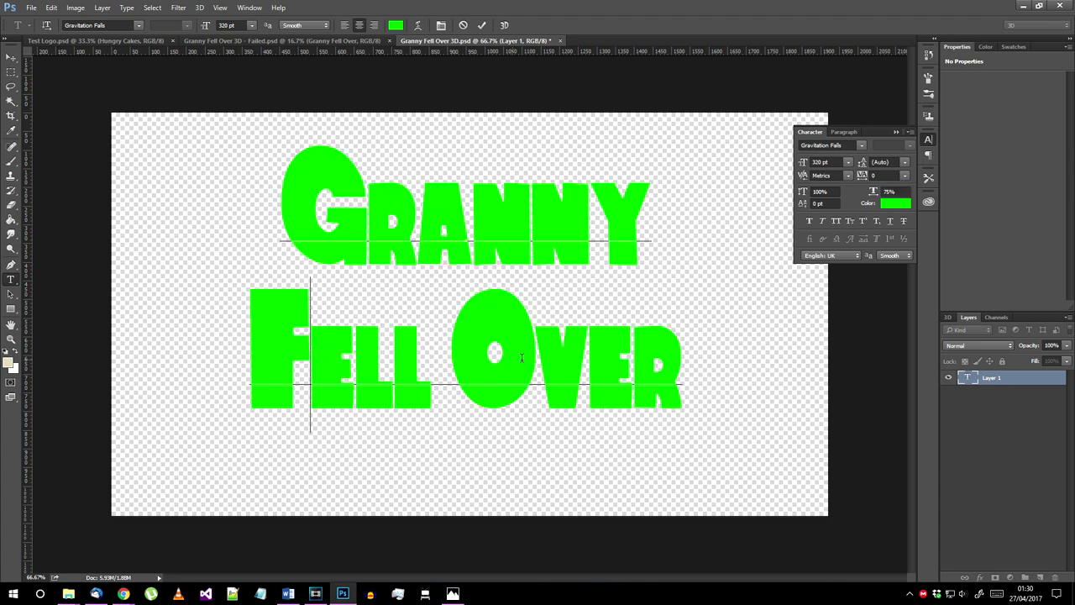
pyautogui.click(674, 360)
pyautogui.hotkey('ctrl', 'a')
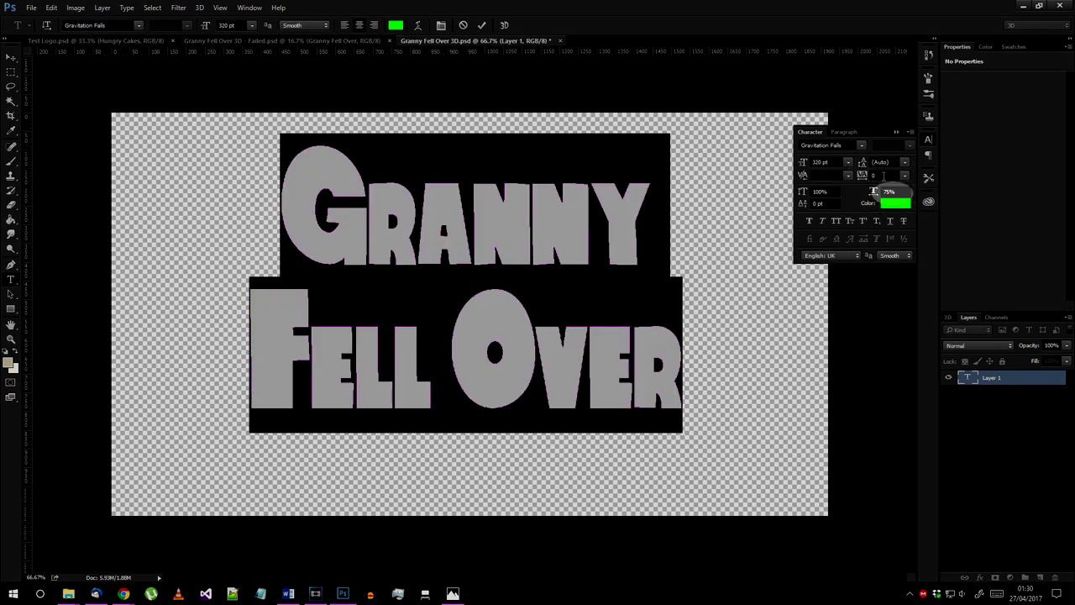
pyautogui.write('80')
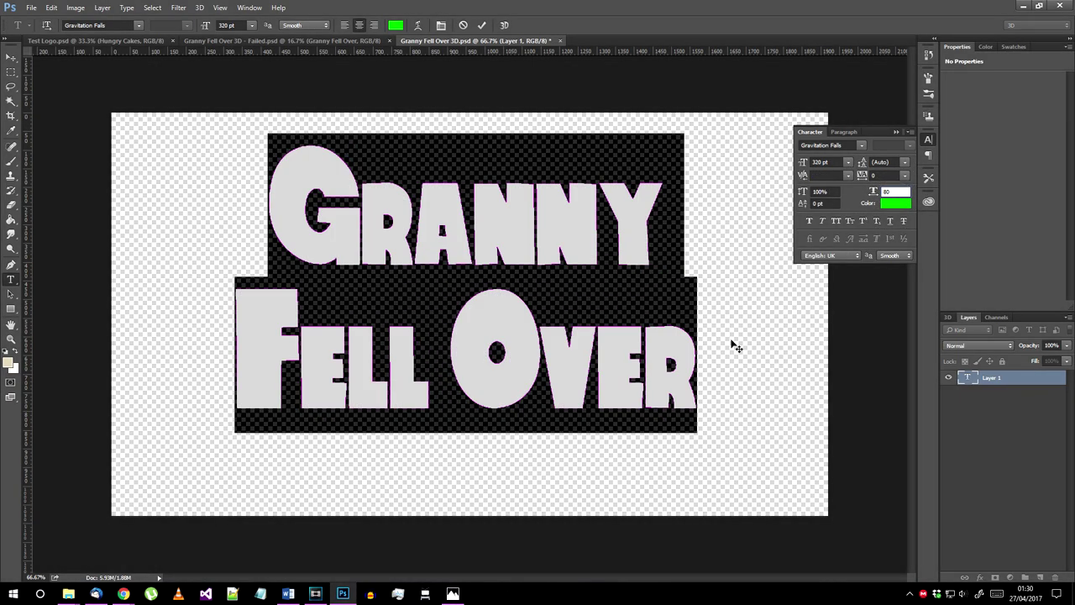
pyautogui.click(536, 397)
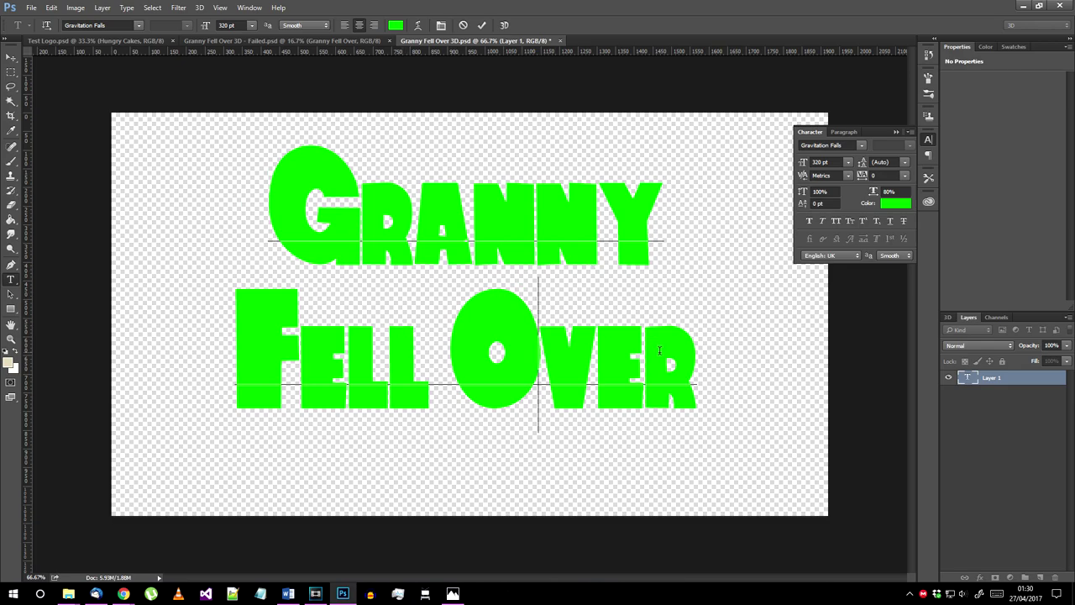
# Step: Raise 'ver' with a 100 pt baseline shift and 'ell' with 104 pt, then commit
pyautogui.moveTo(684, 351); pyautogui.dragTo(565, 354)
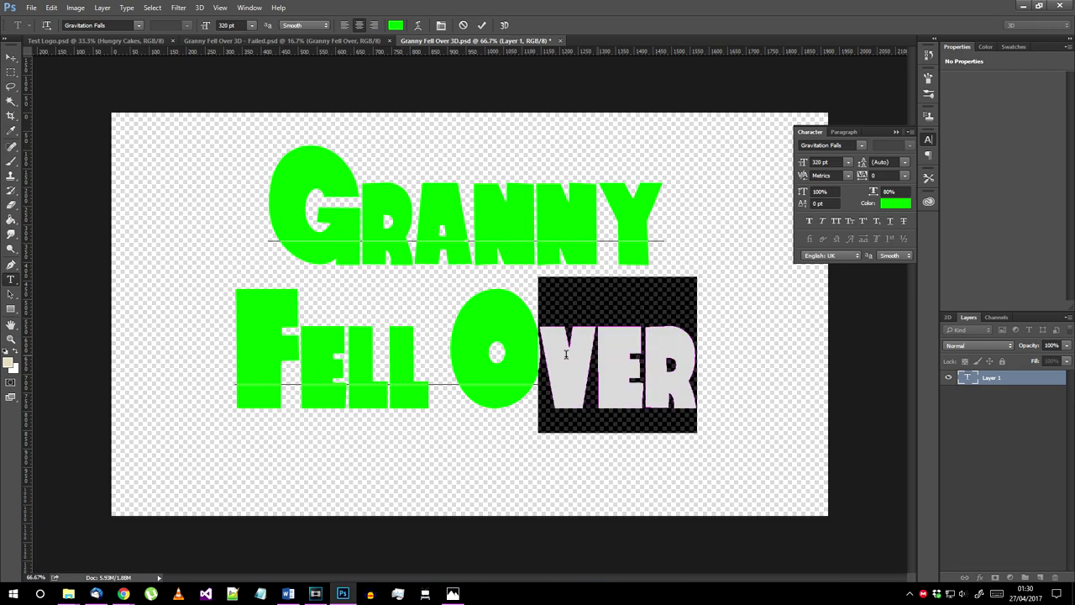
pyautogui.click(836, 204)
pyautogui.write('10')
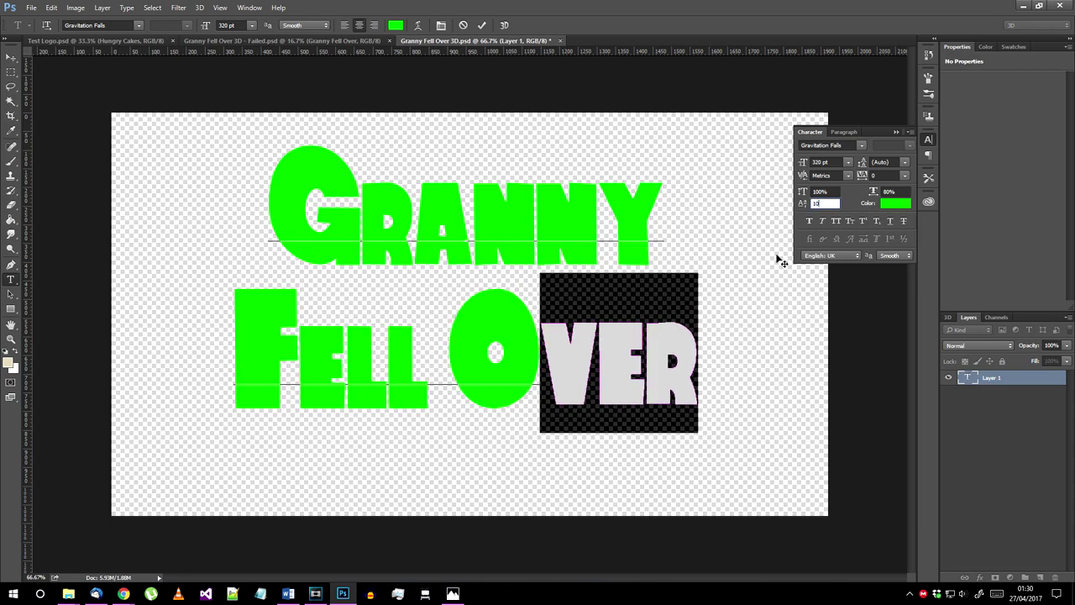
pyautogui.write('0')
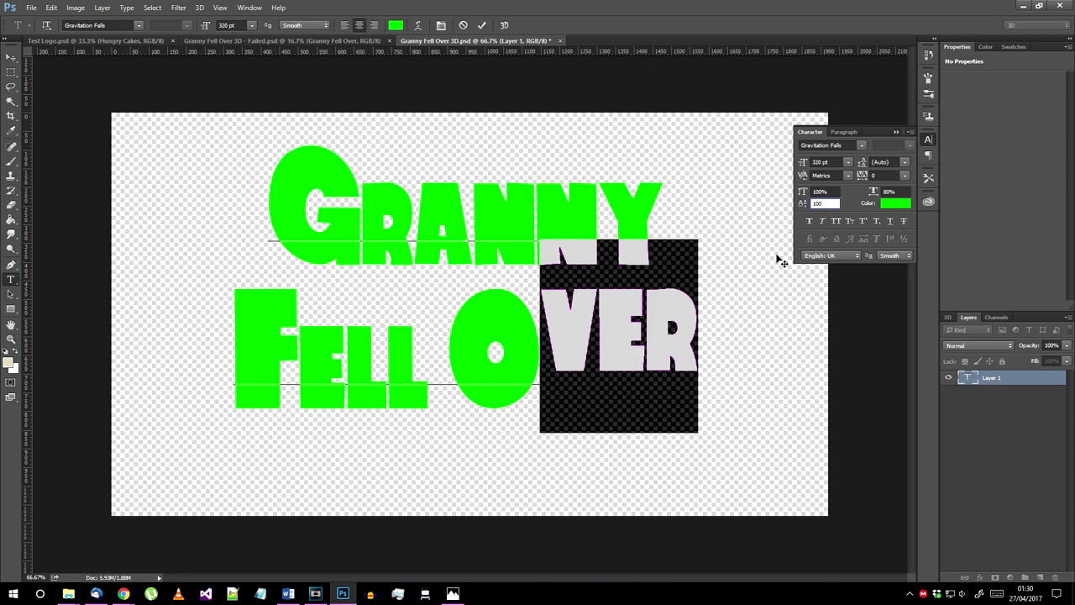
pyautogui.click(286, 406)
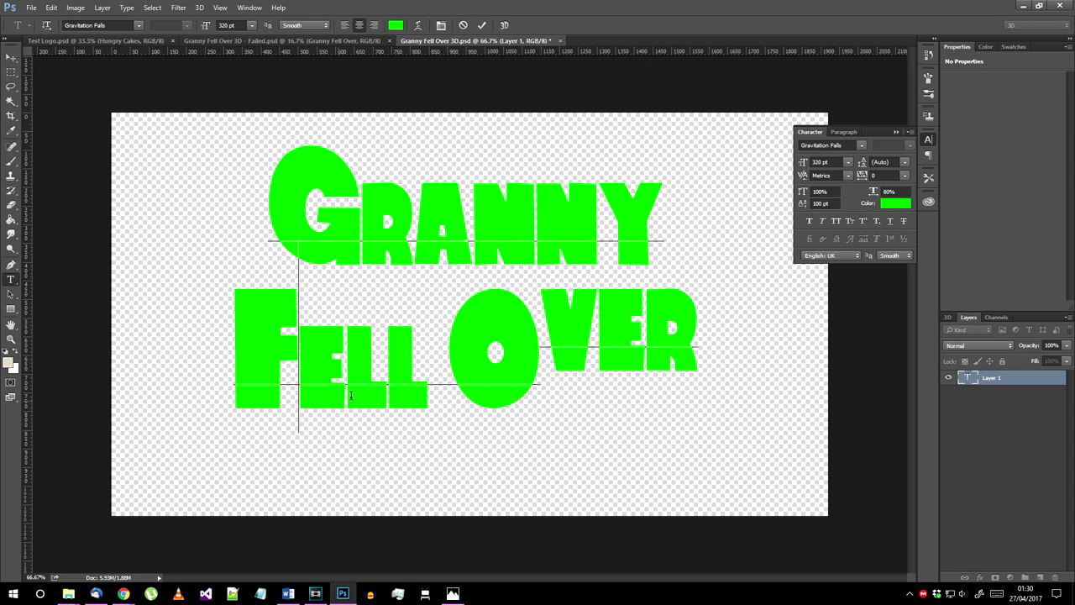
pyautogui.keyDown('shift'); pyautogui.click(427, 359); pyautogui.keyUp('shift')
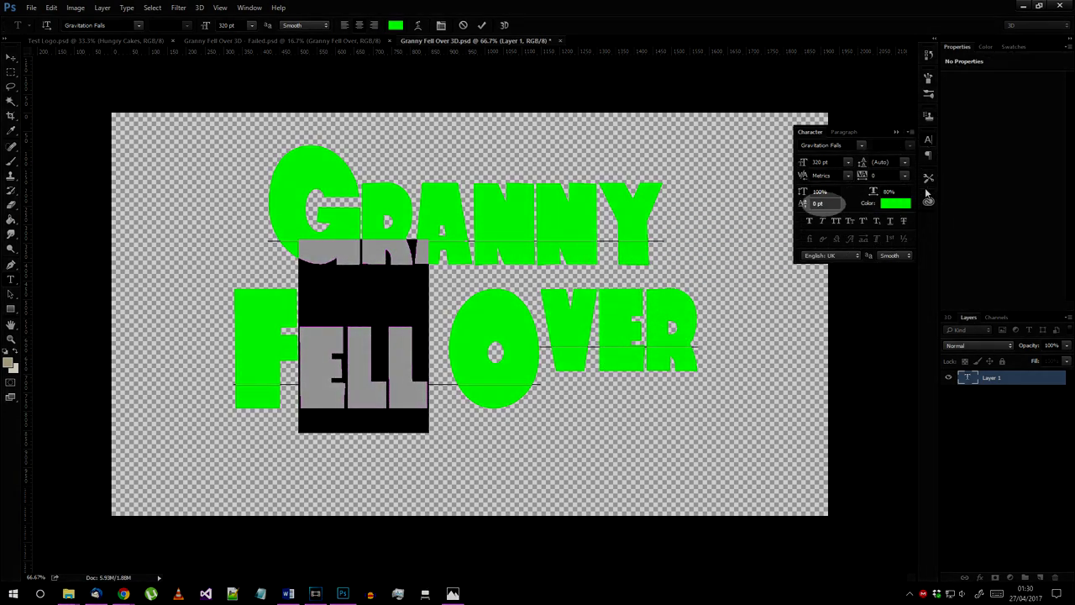
pyautogui.click(820, 203)
pyautogui.write('100')
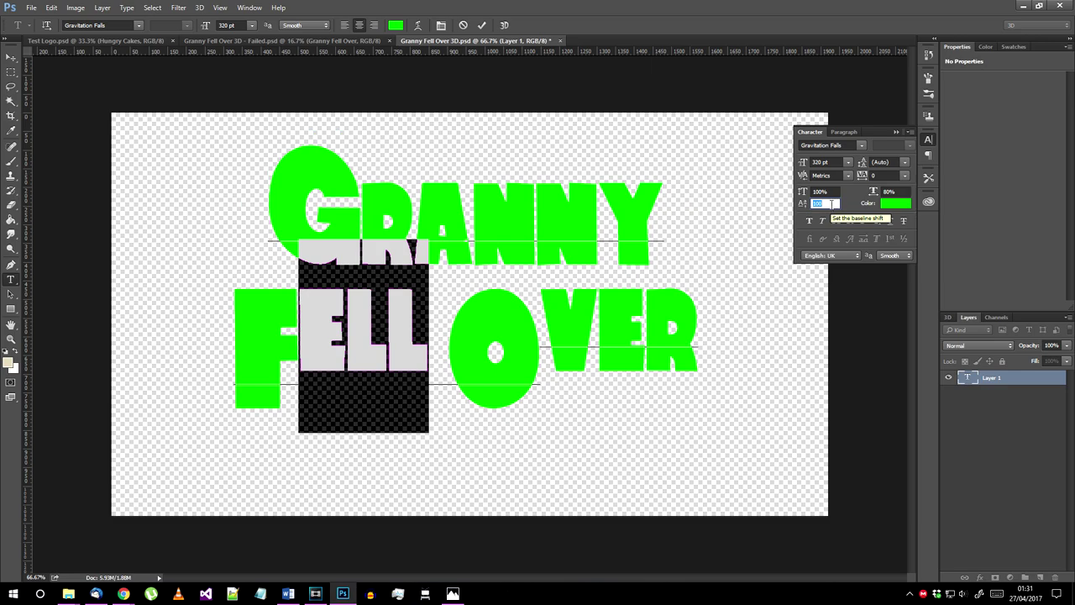
pyautogui.press('BackSpace')
pyautogui.write('5')
pyautogui.press('BackSpace')
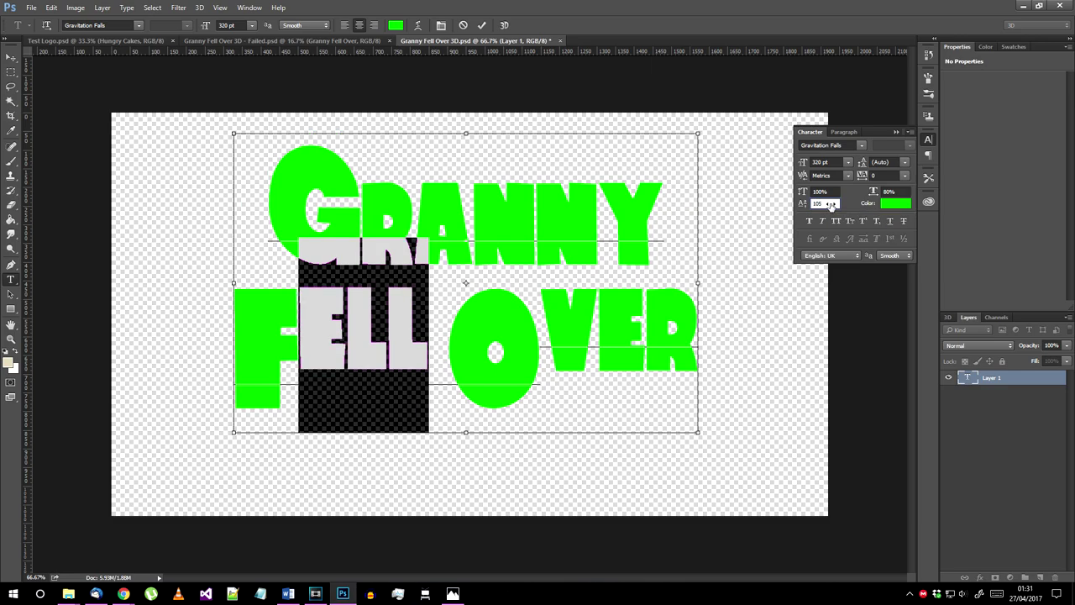
pyautogui.write('4')
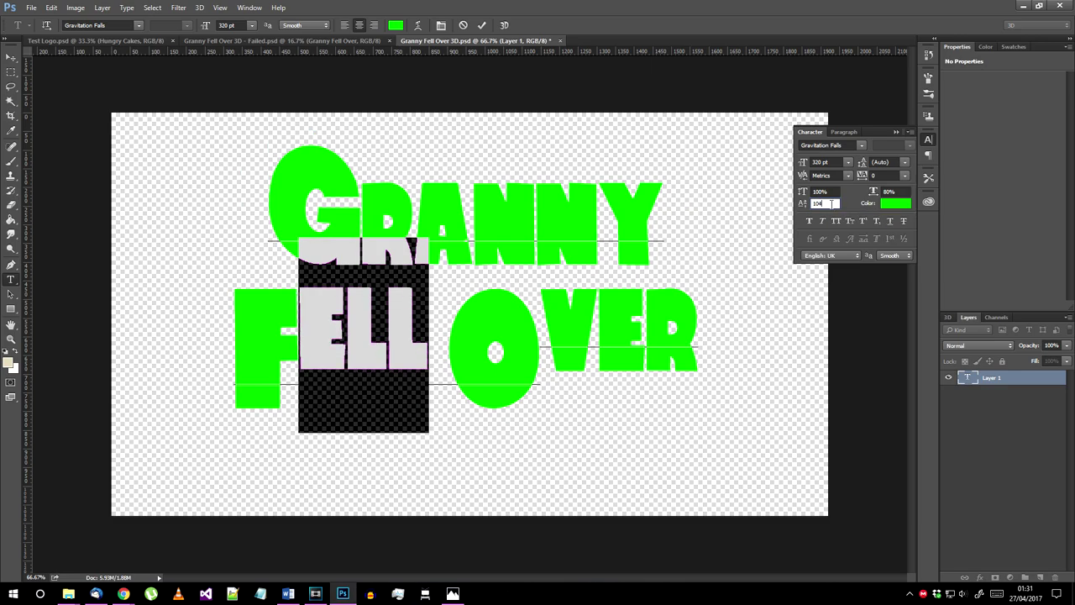
pyautogui.click(765, 362)
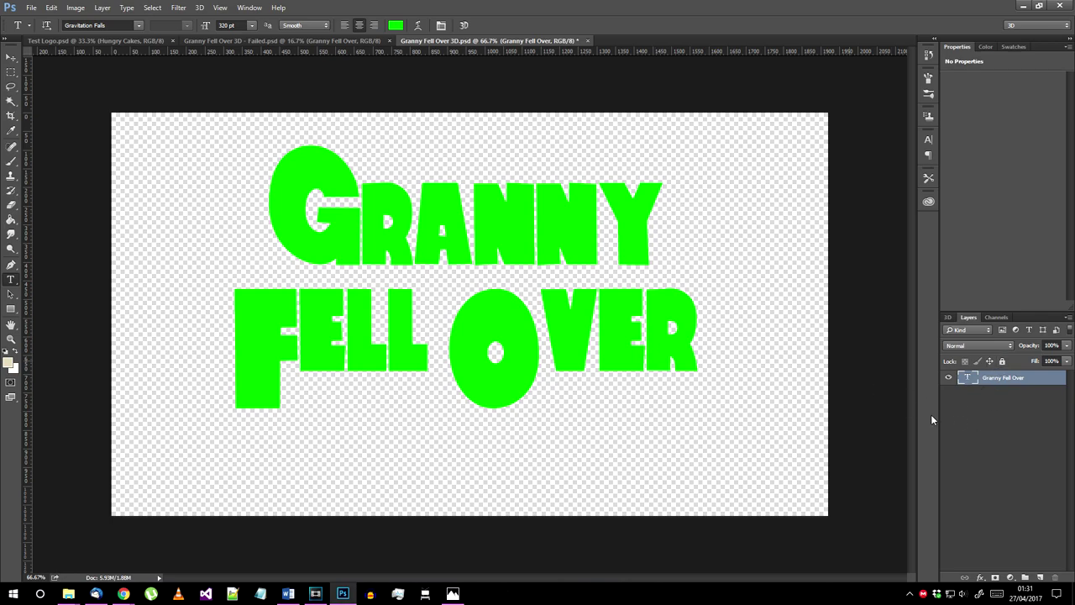
# Step: Add an empty layer below the text and warp the text into an Arc with bend 10
pyautogui.click(1041, 577)
pyautogui.moveTo(1000, 378); pyautogui.dragTo(1008, 406)
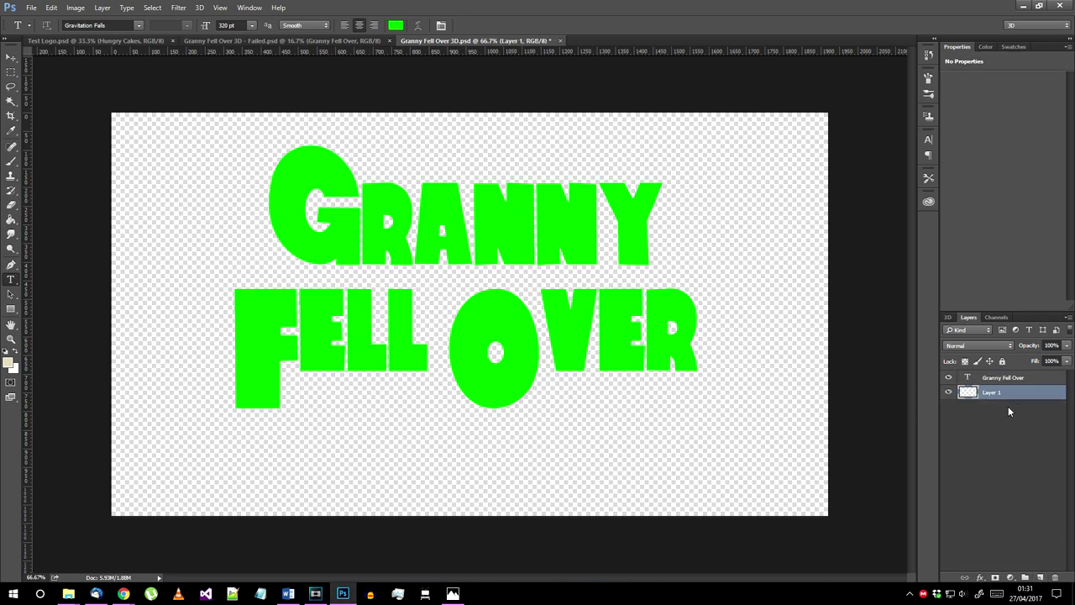
pyautogui.click(966, 380)
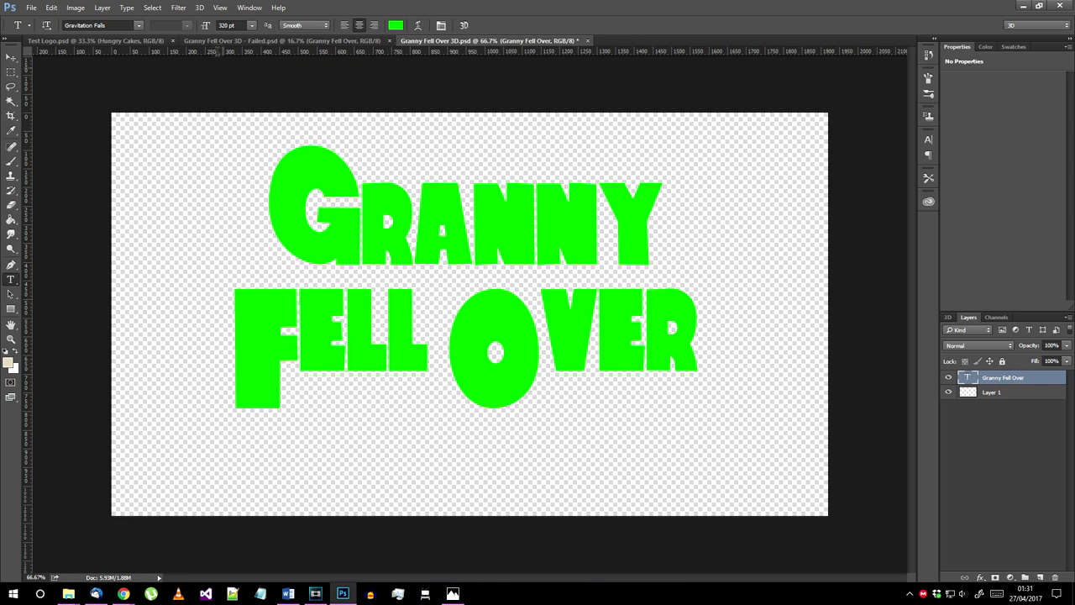
pyautogui.click(51, 7)
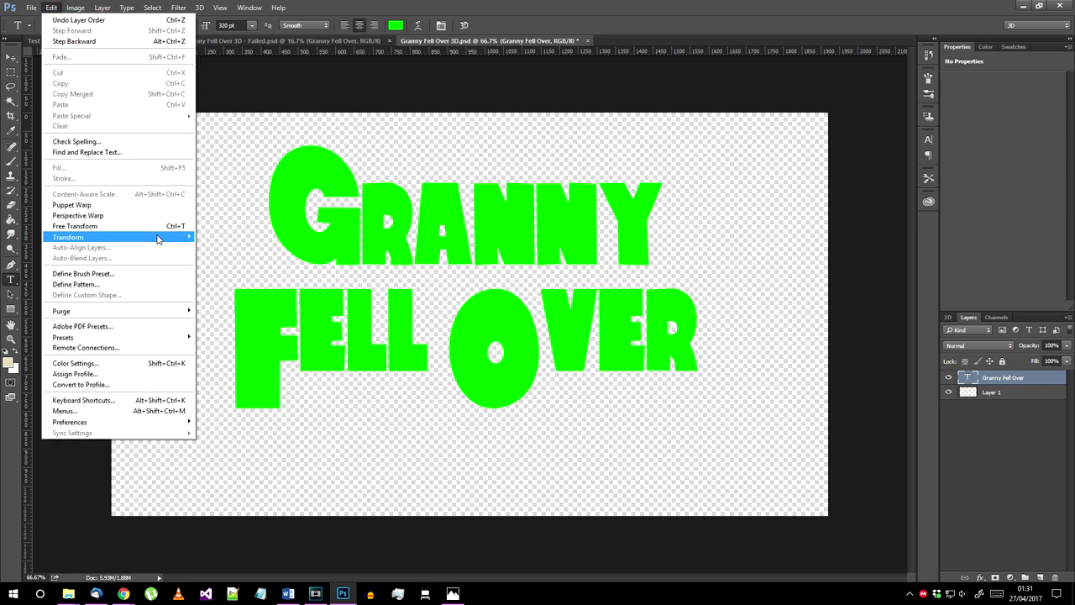
pyautogui.moveTo(159, 237)
pyautogui.click(253, 308)
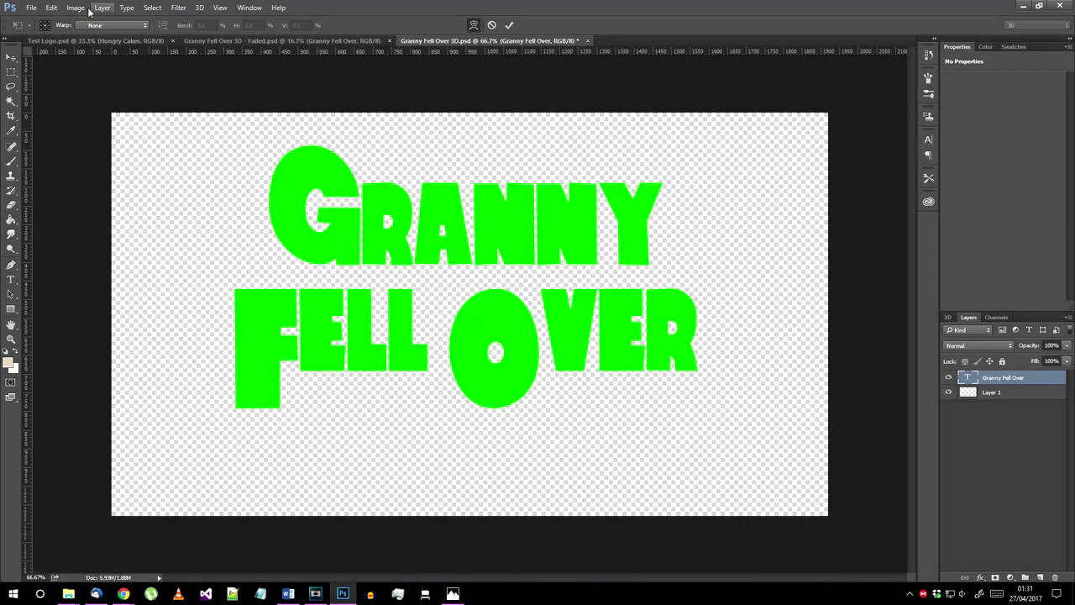
pyautogui.click(95, 25)
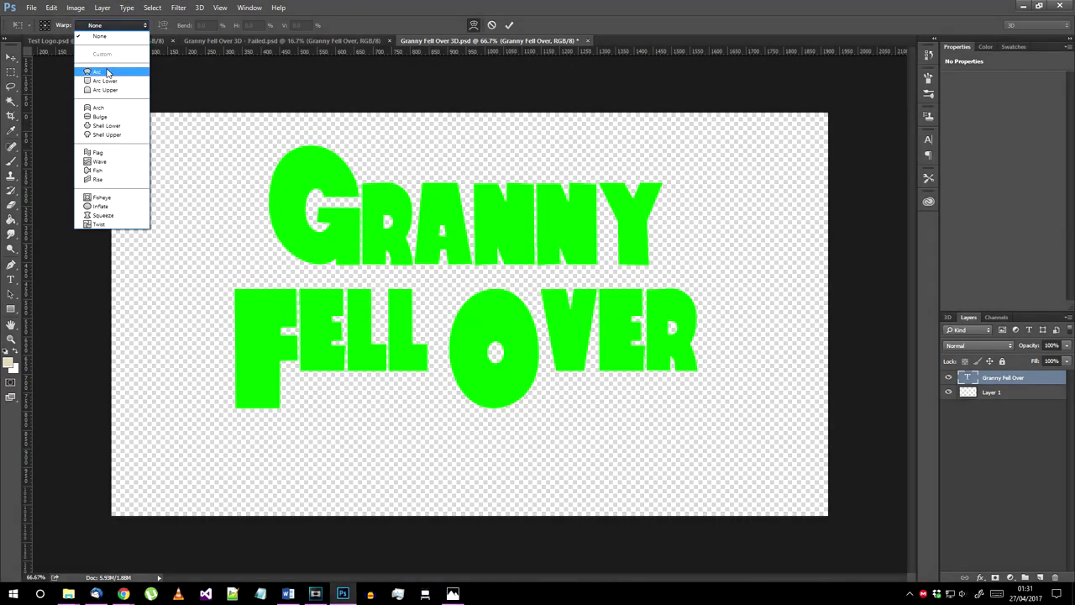
pyautogui.click(103, 71)
pyautogui.doubleClick(202, 25)
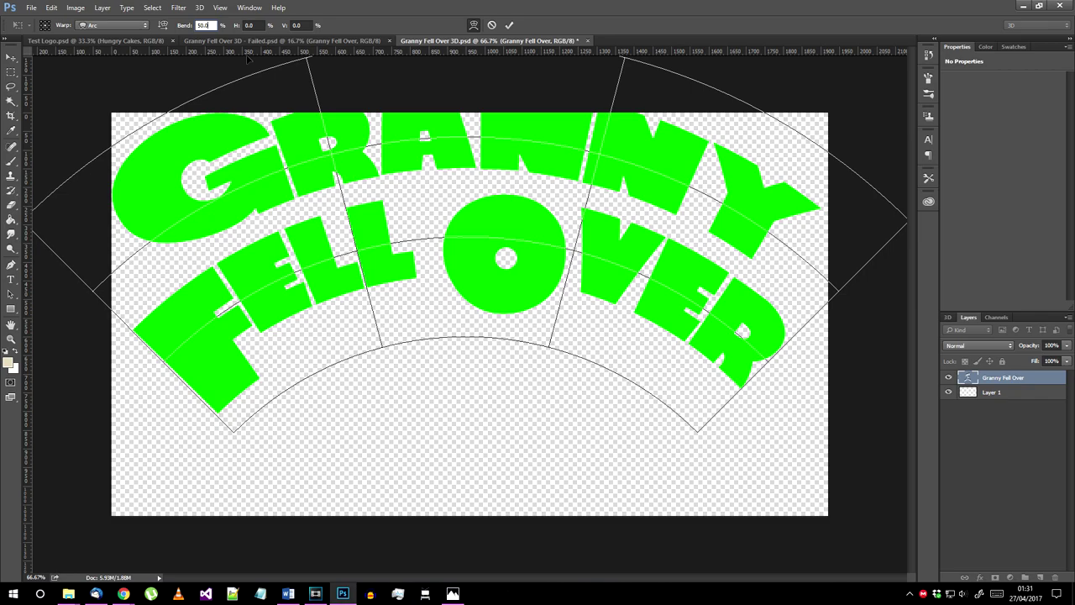
pyautogui.write('10')
pyautogui.press('Return')
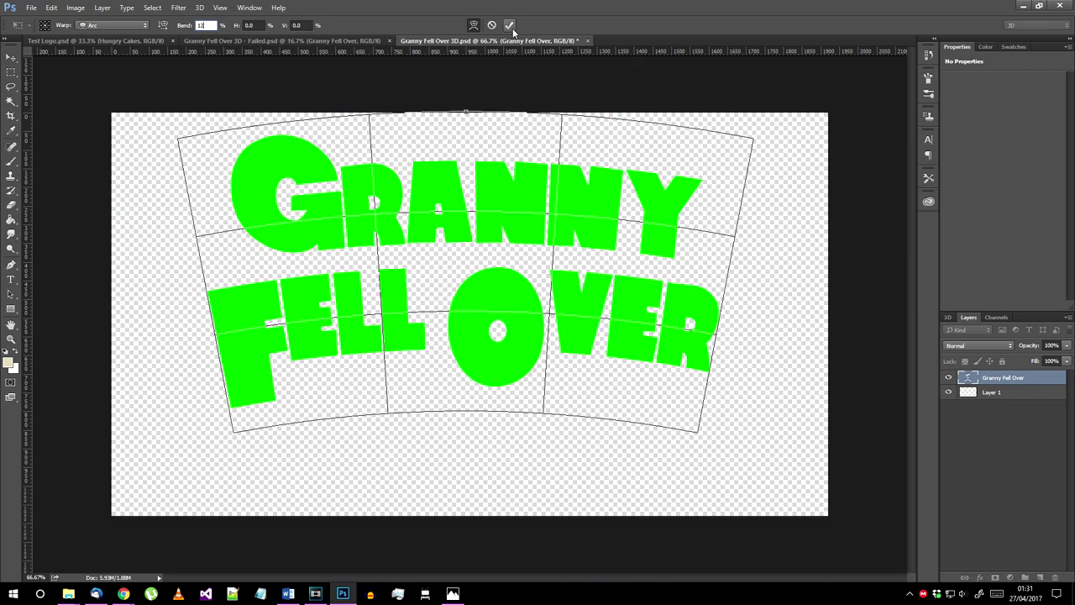
pyautogui.click(509, 25)
# Step: Rotate the text about 8° counter-clockwise and nudge it up slightly
pyautogui.click(51, 8)
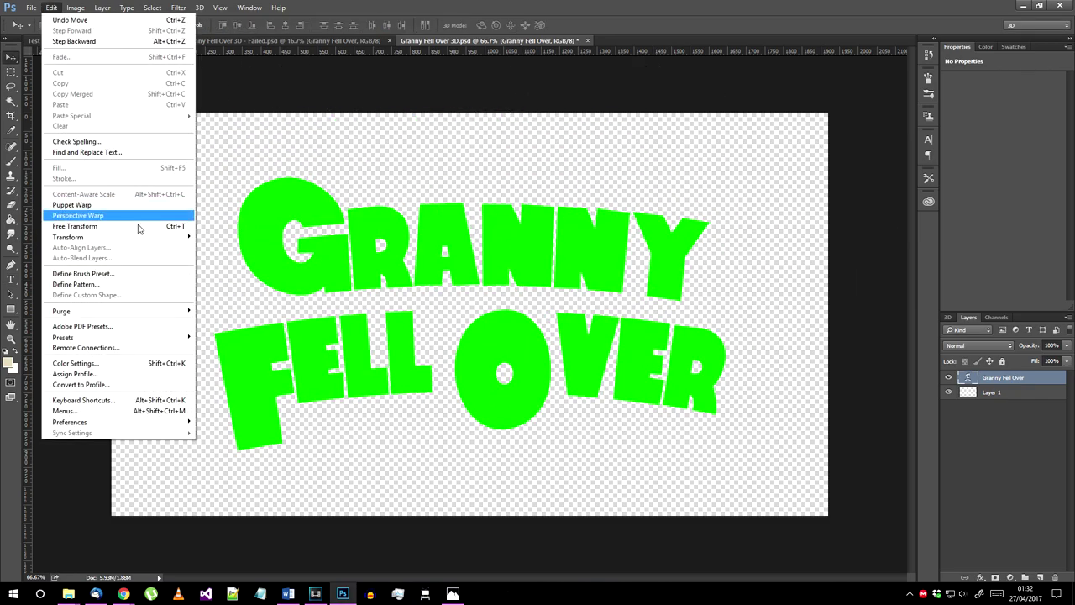
pyautogui.moveTo(142, 236)
pyautogui.click(244, 264)
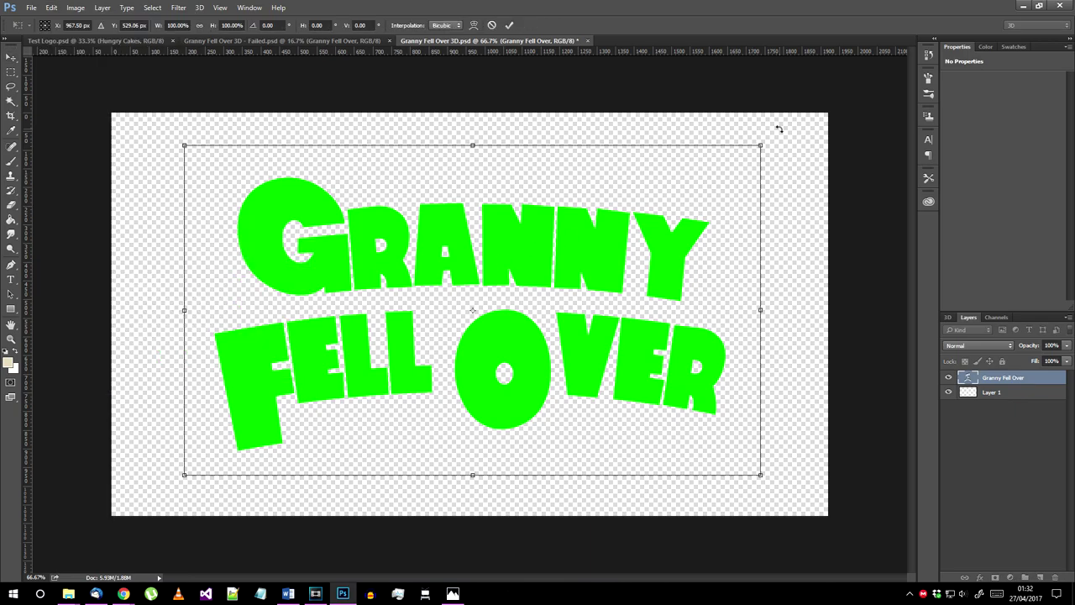
pyautogui.moveTo(779, 128); pyautogui.dragTo(732, 103)
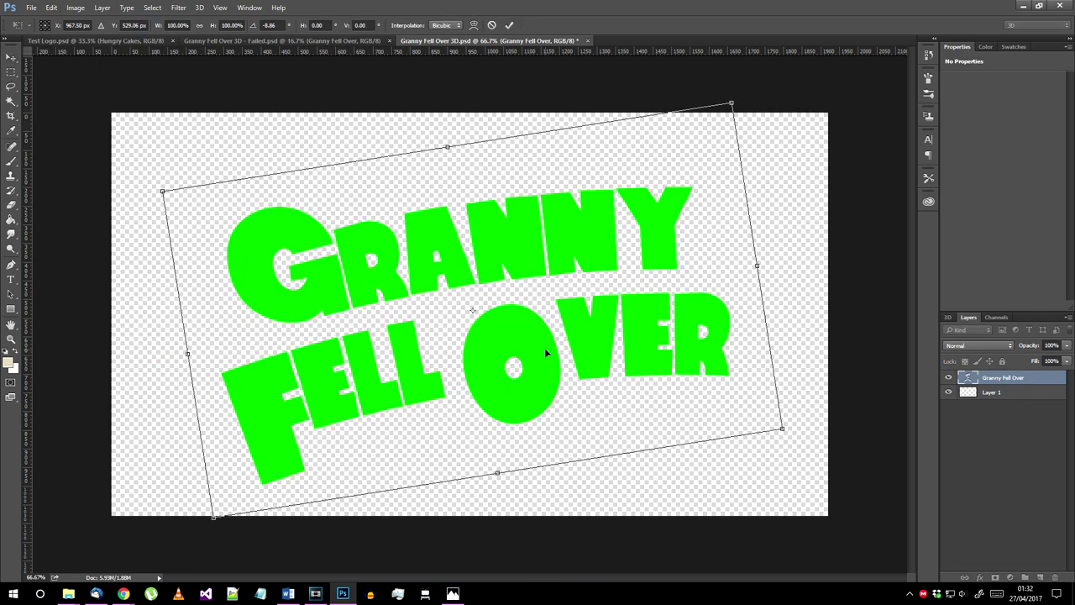
pyautogui.moveTo(546, 353); pyautogui.dragTo(544, 329)
pyautogui.click(509, 25)
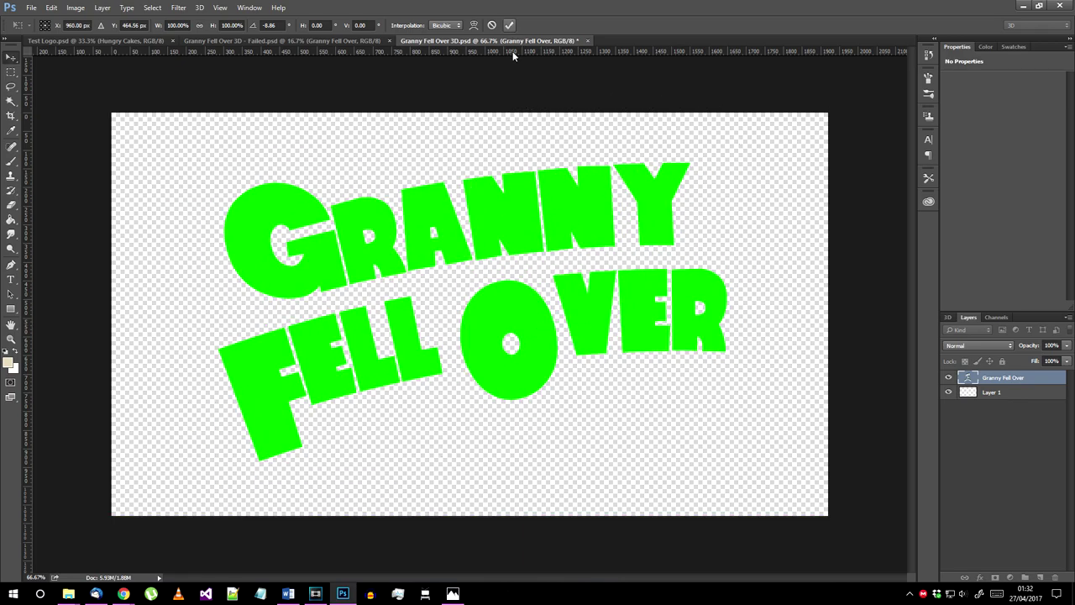
# Step: Duplicate the text layer, move the copy below the original, and hide it
pyautogui.rightClick(1007, 380)
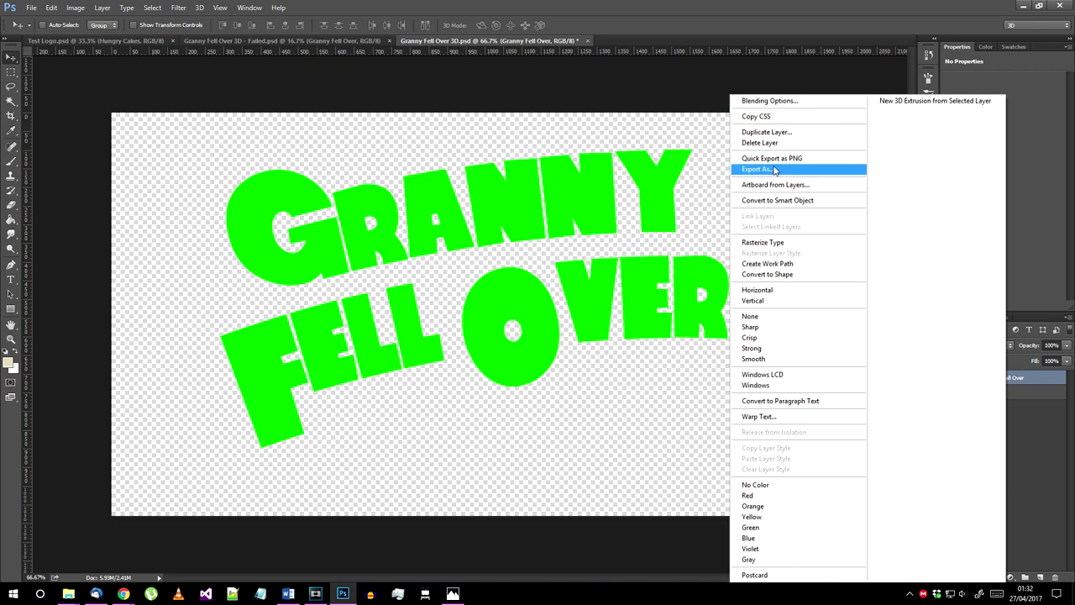
pyautogui.click(766, 132)
pyautogui.click(644, 184)
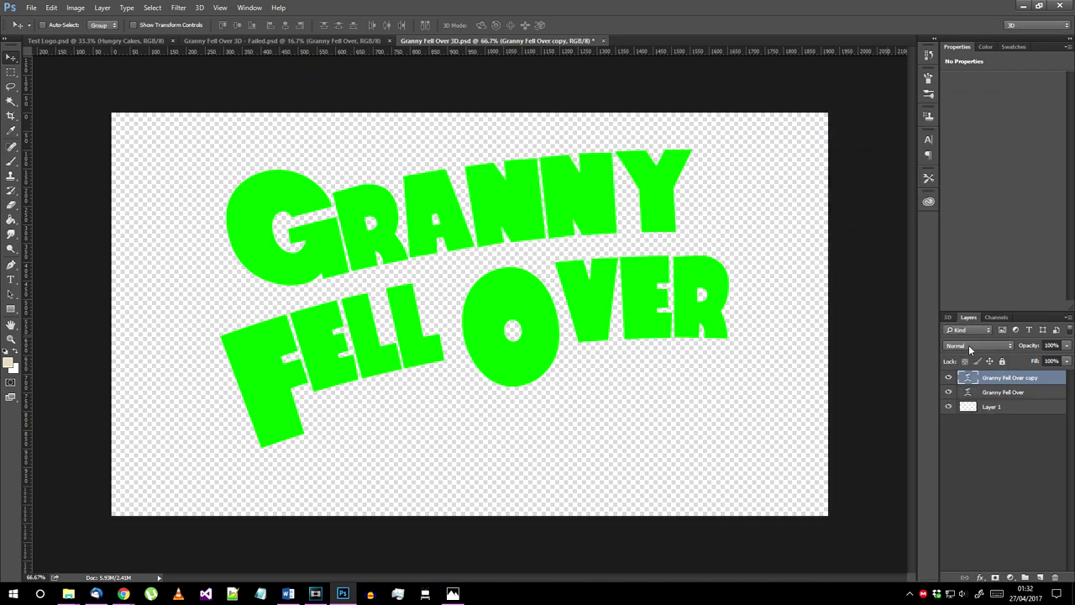
pyautogui.moveTo(1013, 383); pyautogui.dragTo(1014, 402)
pyautogui.click(948, 393)
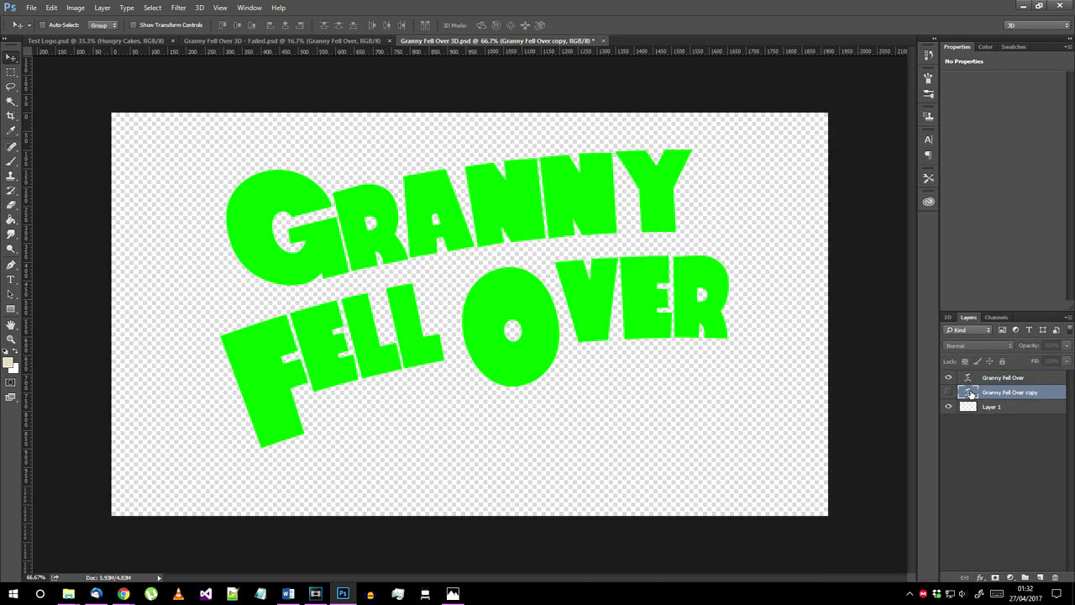
pyautogui.click(999, 380)
pyautogui.rightClick(998, 380)
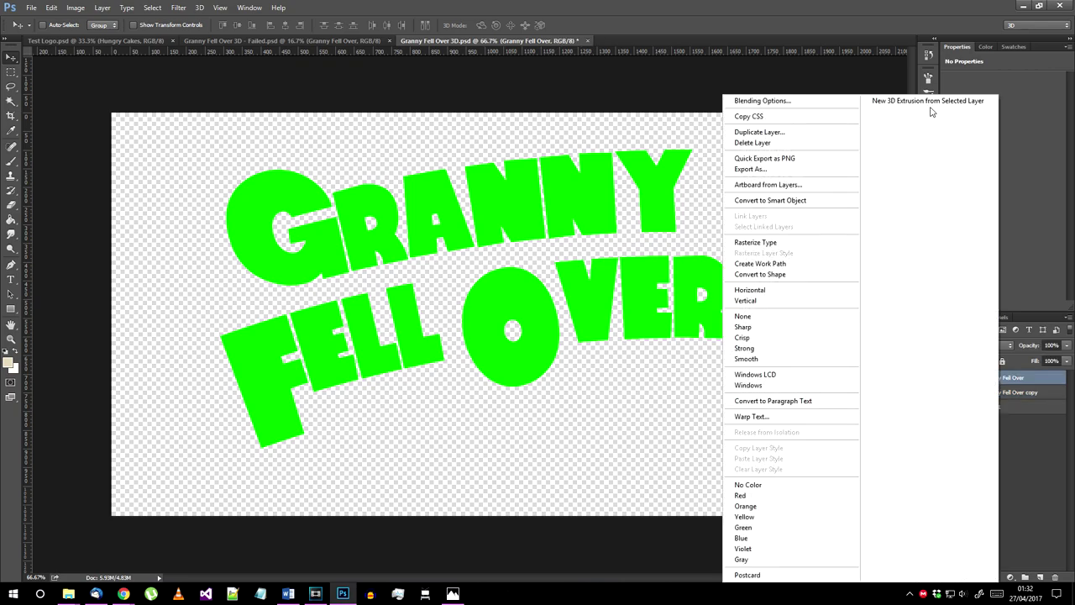
# Step: Make the text a 3D extrusion without cast shadows, using an orthographic camera, and scale it up
pyautogui.click(929, 102)
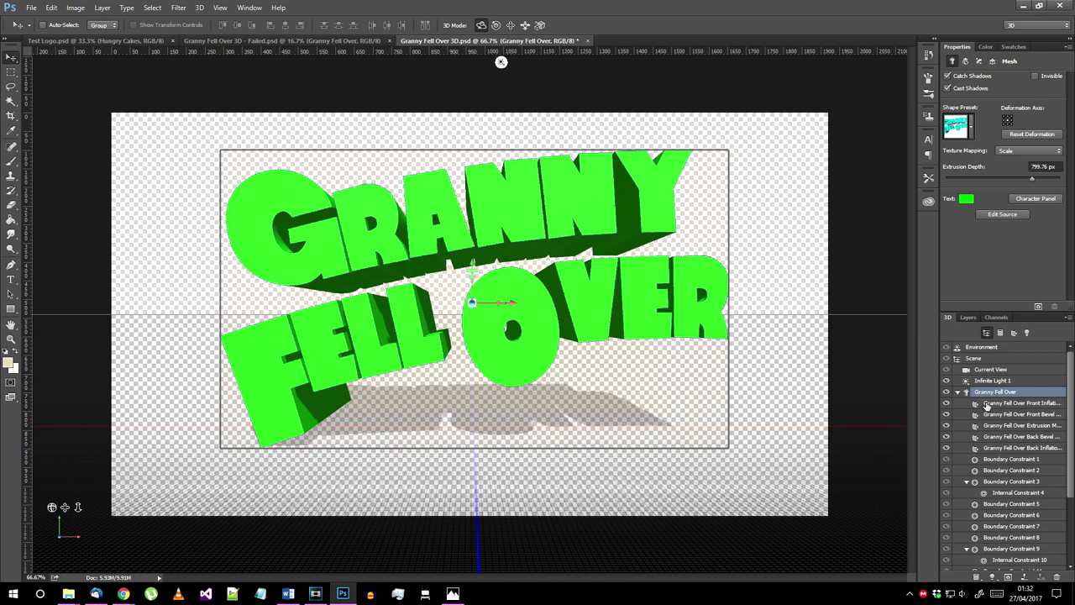
pyautogui.click(948, 88)
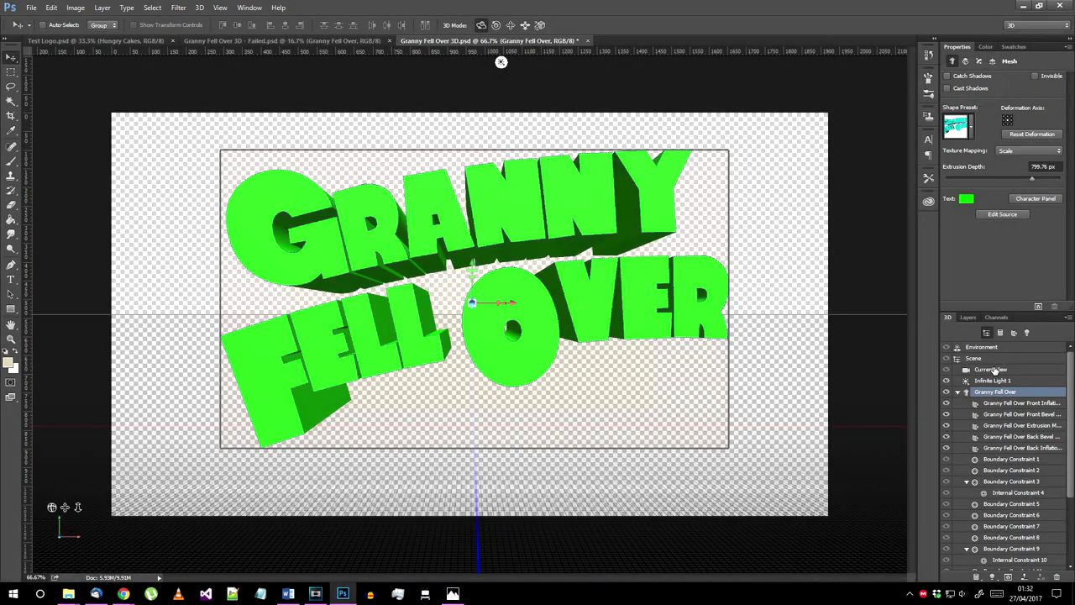
pyautogui.click(992, 371)
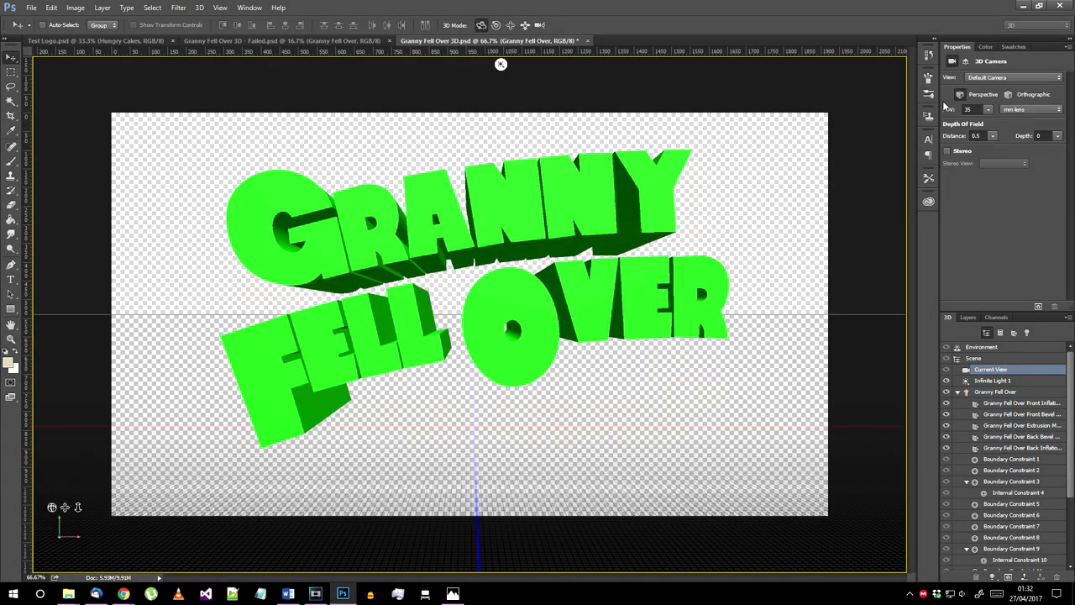
pyautogui.click(1009, 95)
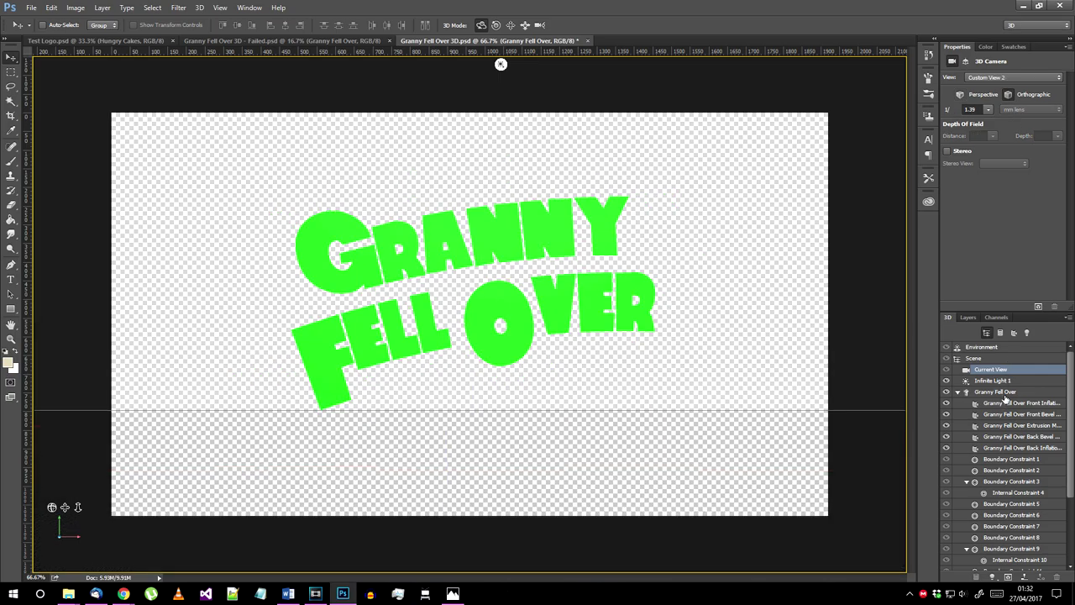
pyautogui.click(1000, 393)
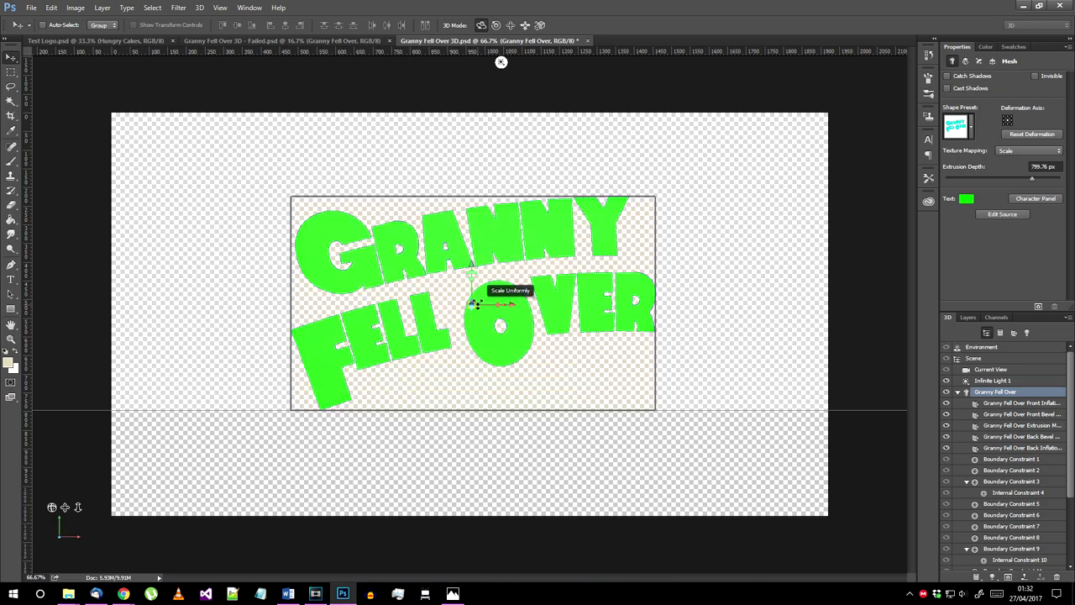
pyautogui.moveTo(477, 304); pyautogui.dragTo(524, 224)
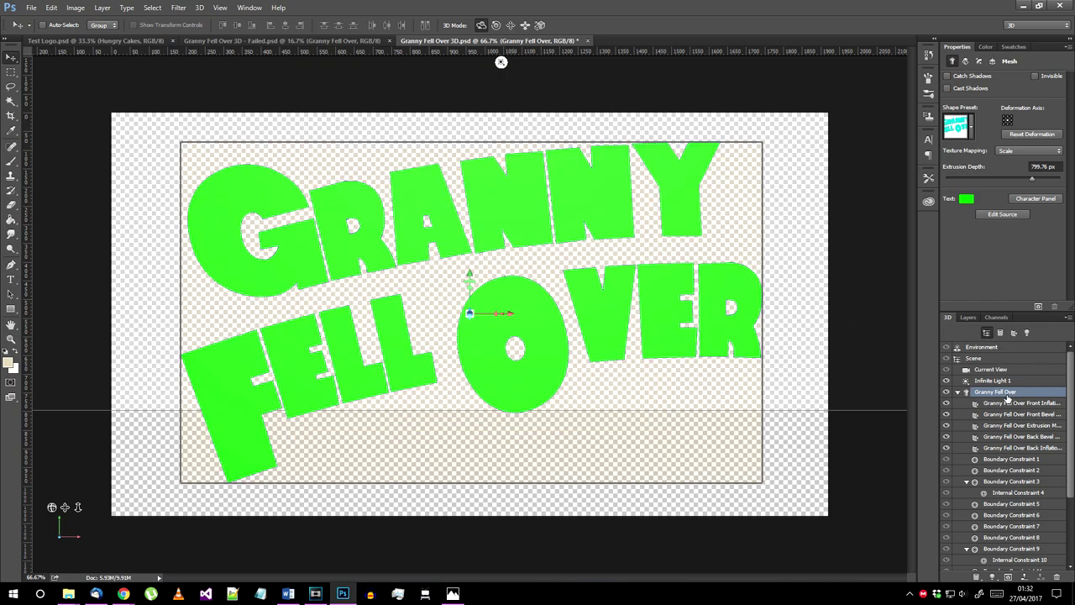
# Step: Rotate the mesh 6° on X and 2.5° on Y, and set extrusion depth 900
pyautogui.click(993, 62)
pyautogui.click(1002, 113)
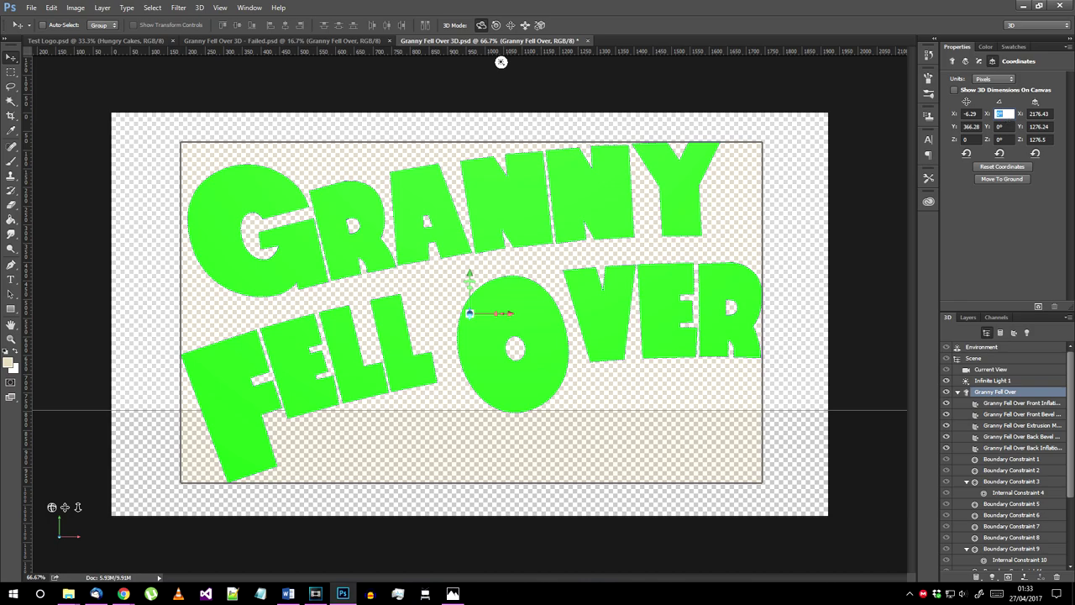
pyautogui.write('6')
pyautogui.press('Tab')
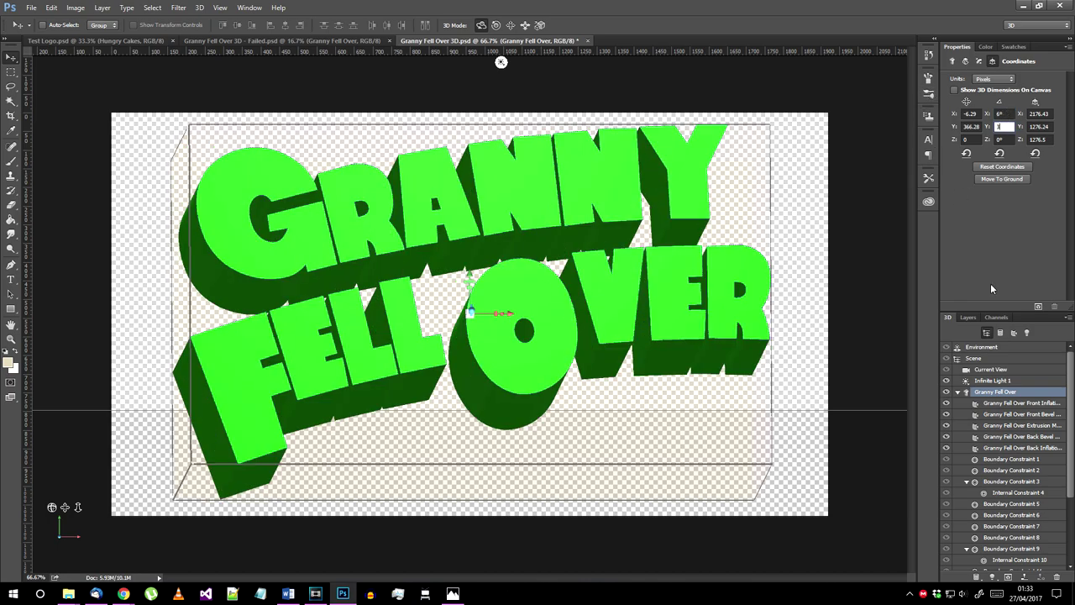
pyautogui.write('2.5')
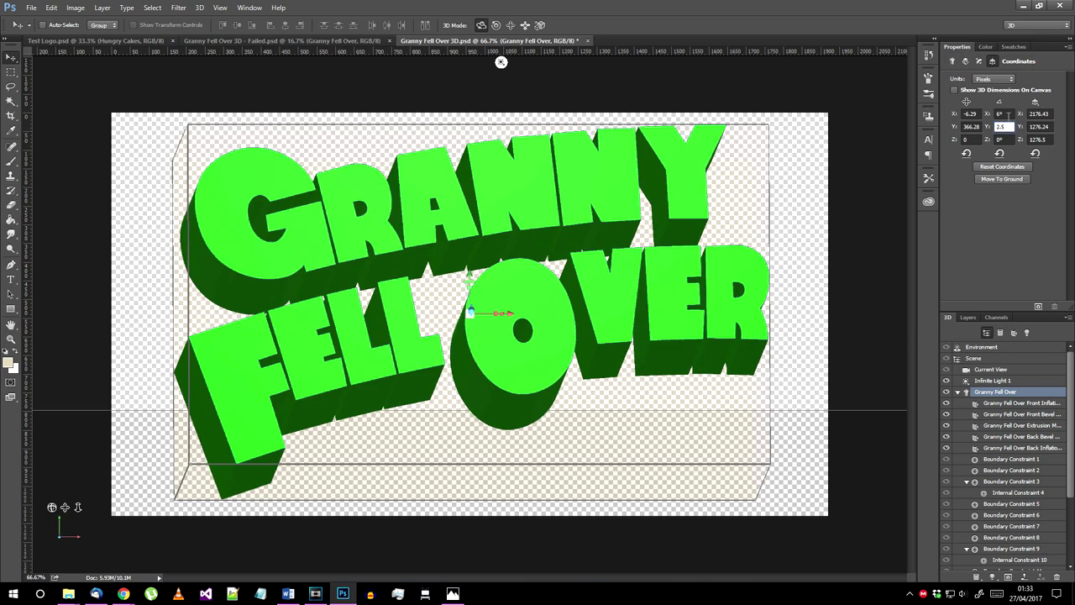
pyautogui.hotkey('shift', 'Tab')
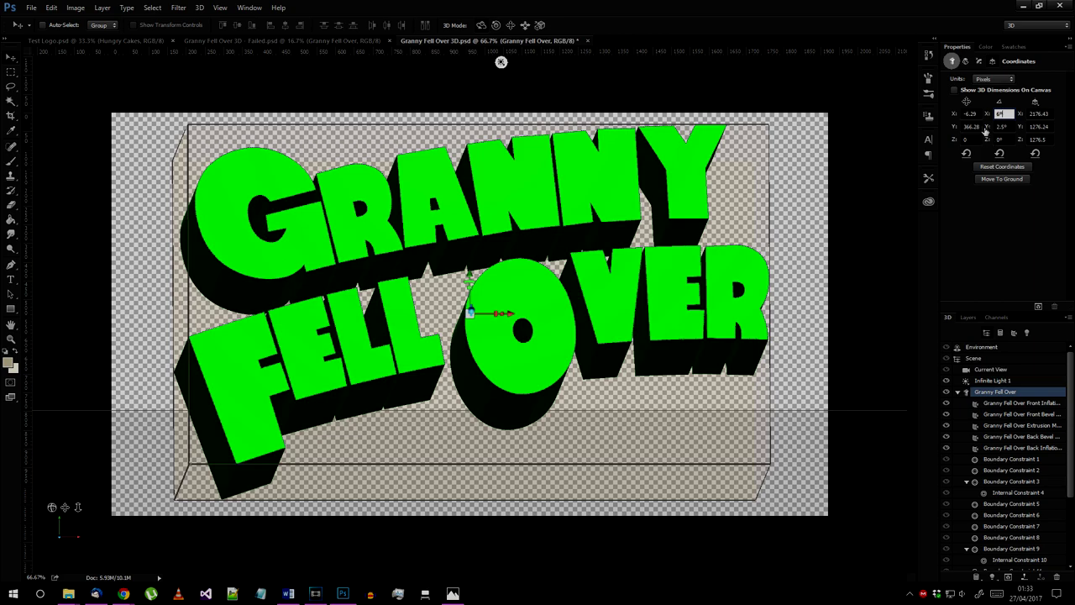
pyautogui.click(954, 64)
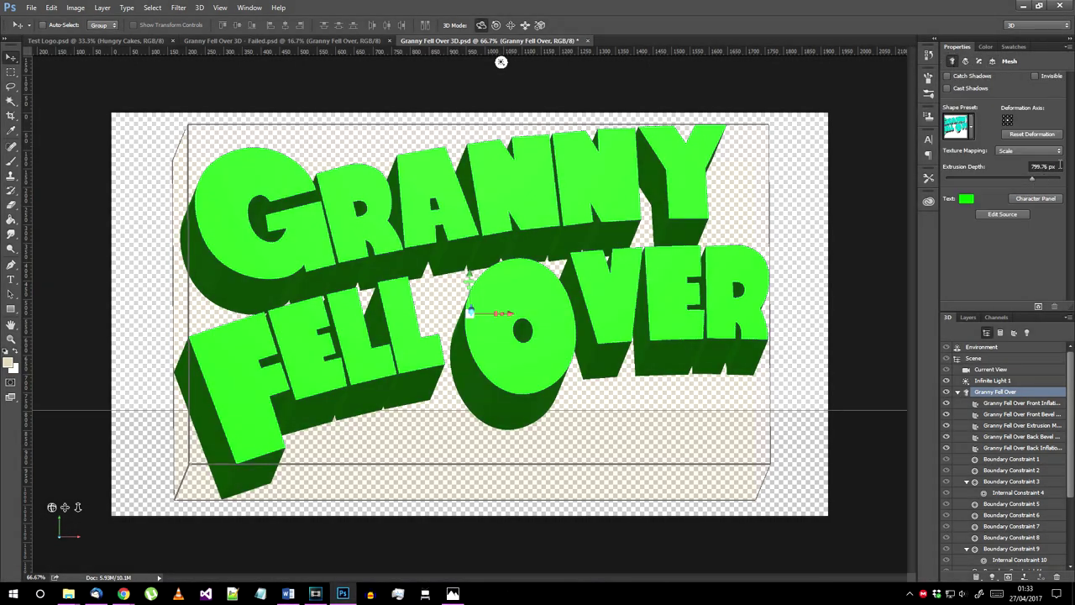
pyautogui.click(1061, 166)
pyautogui.write('900')
pyautogui.press('Return')
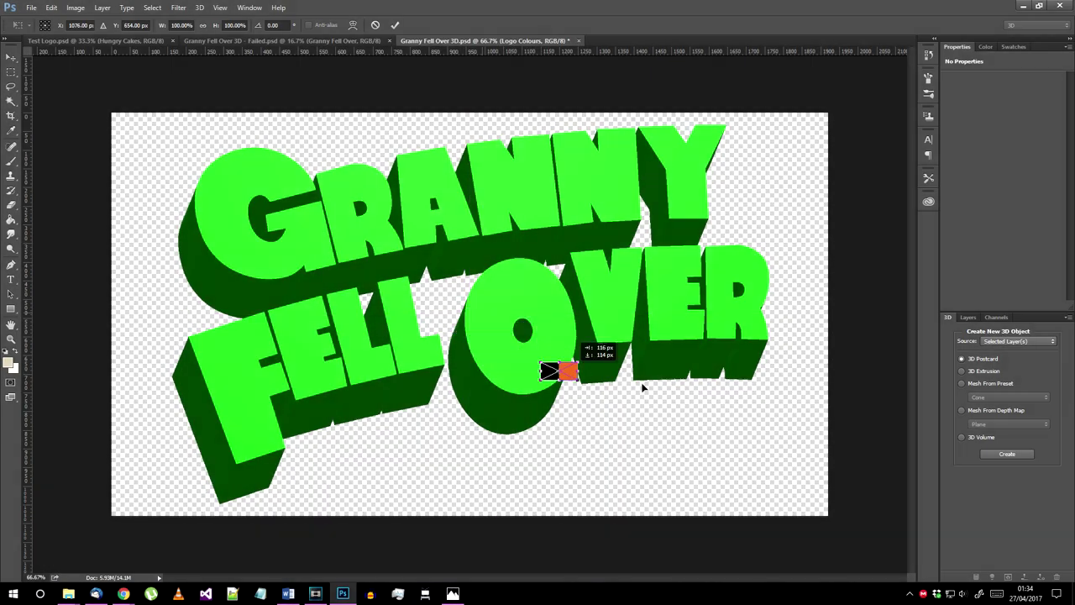
# Step: Place the Logo Colours swatches bottom-right and set the extrusion material's diffuse colour to the orange swatch
pyautogui.moveTo(643, 387); pyautogui.dragTo(822, 505)
pyautogui.press('Return')
pyautogui.click(968, 317)
pyautogui.click(1004, 378)
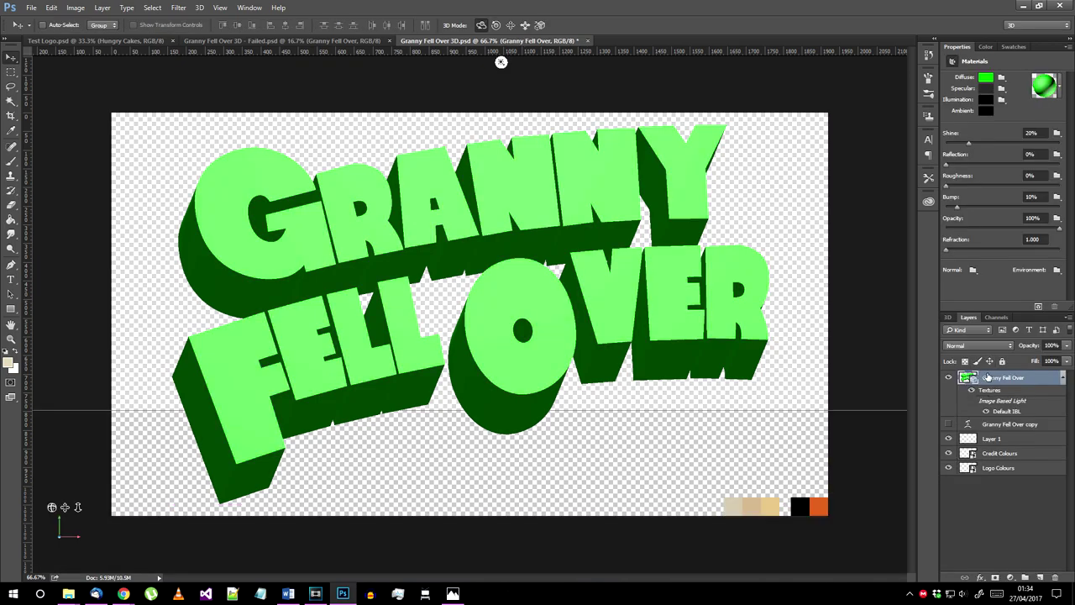
pyautogui.click(948, 317)
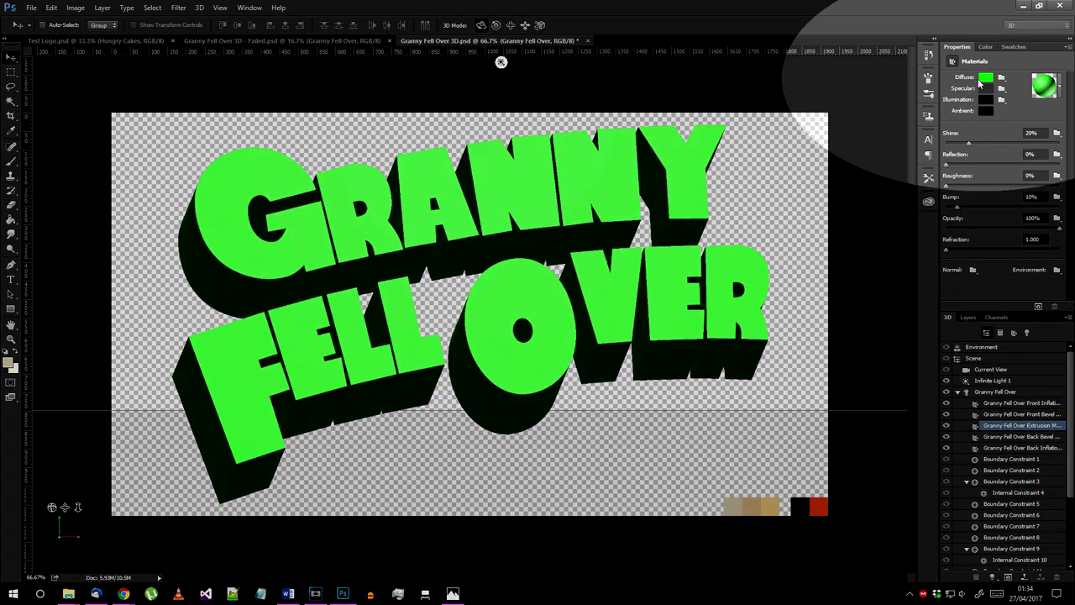
pyautogui.click(986, 77)
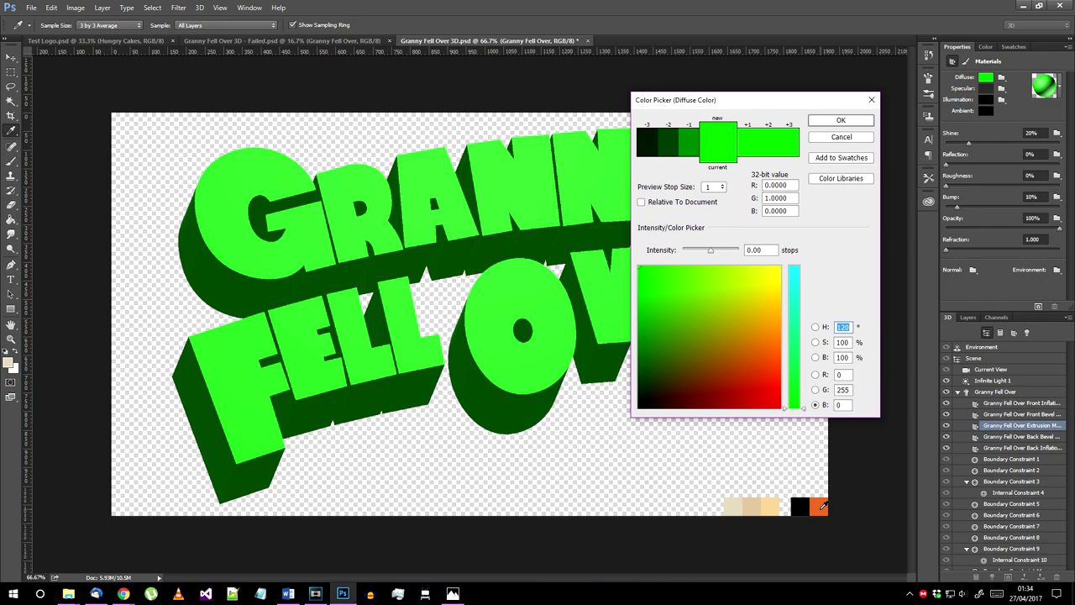
pyautogui.click(823, 505)
pyautogui.click(843, 122)
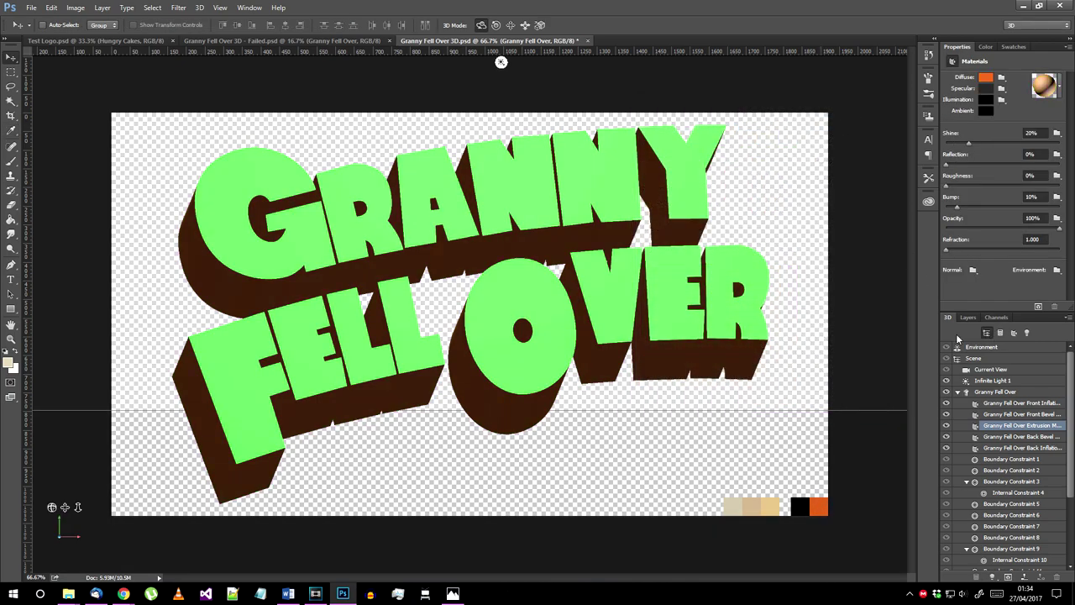
# Step: Rotate the existing infinite light to X -82°, Y 37°, Z -40°
pyautogui.click(996, 380)
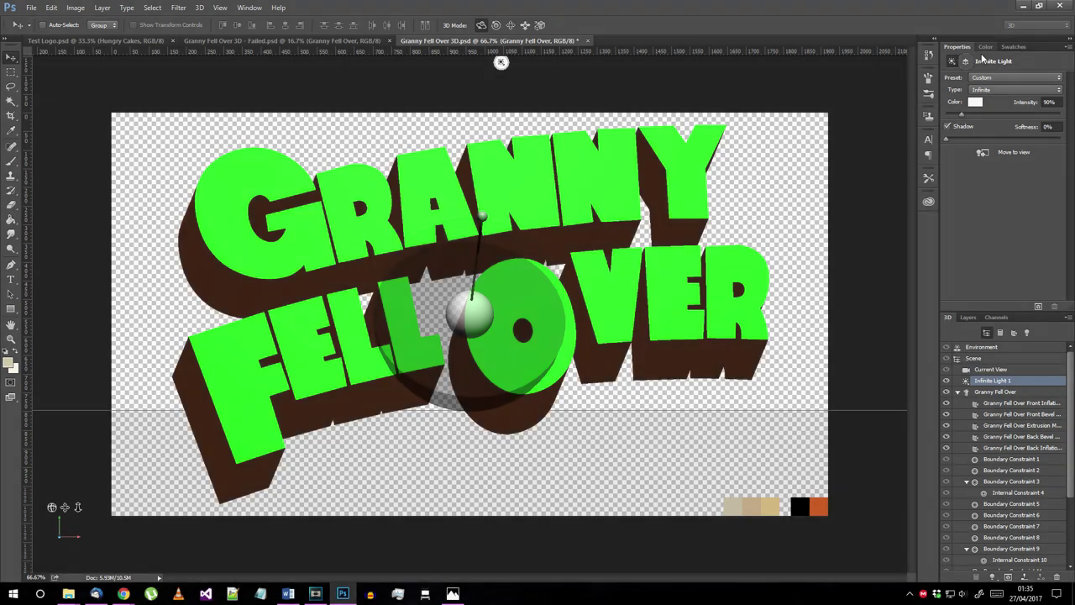
pyautogui.click(967, 62)
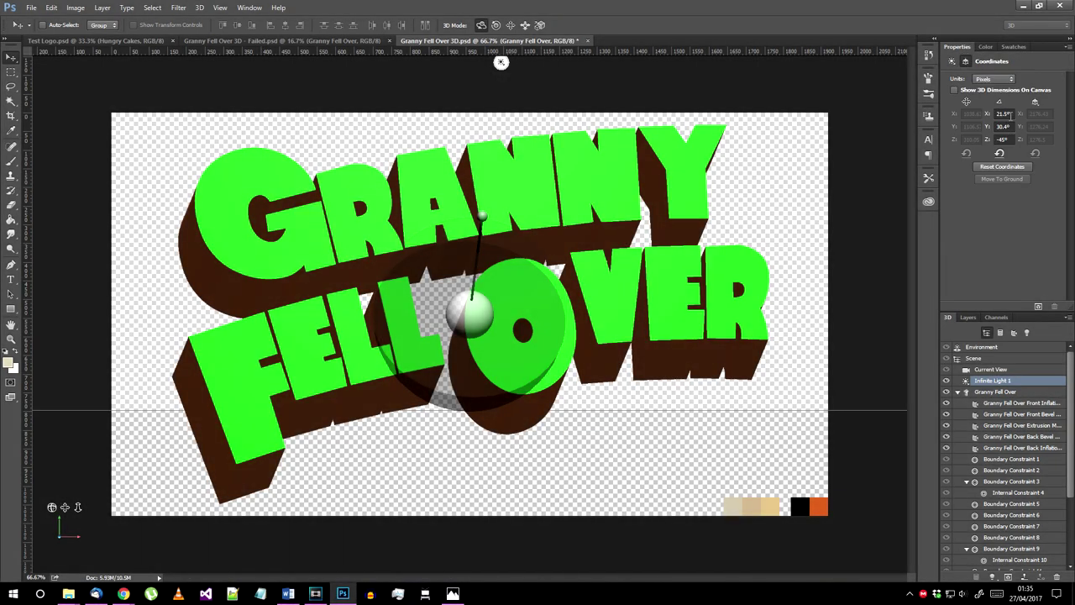
pyautogui.click(1005, 115)
pyautogui.write('-82')
pyautogui.press('Tab')
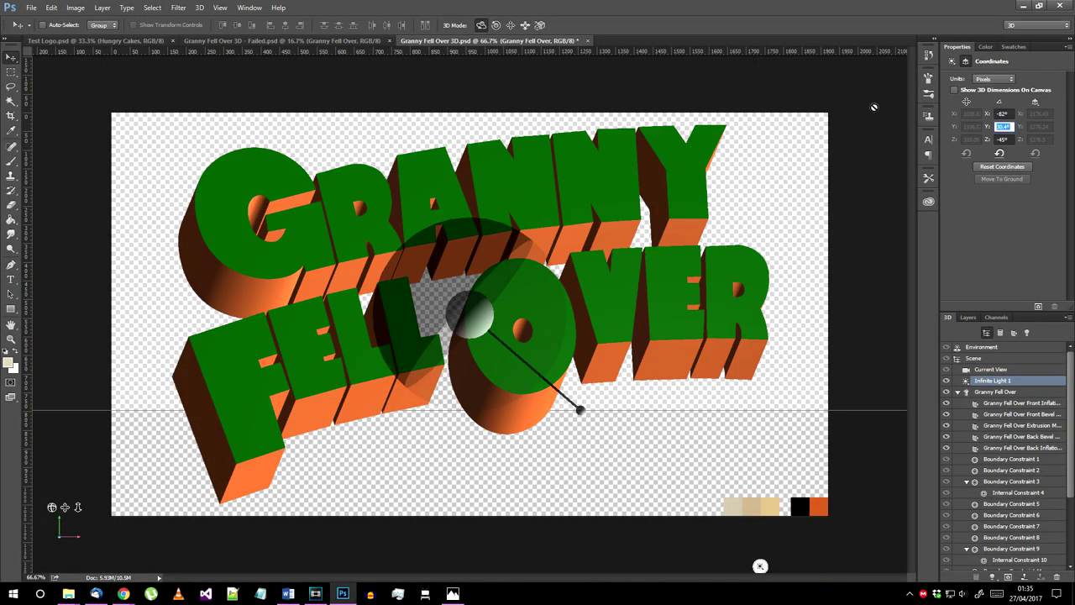
pyautogui.write('37')
pyautogui.press('Tab')
pyautogui.write('-40')
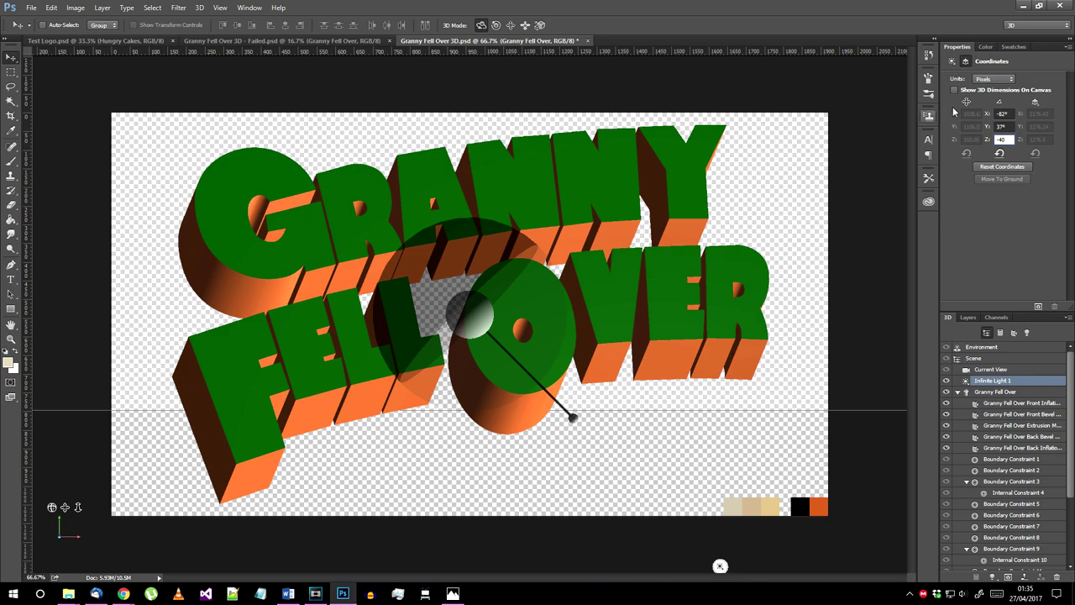
# Step: Raise the light's intensity to 100% and add a second infinite light
pyautogui.click(954, 62)
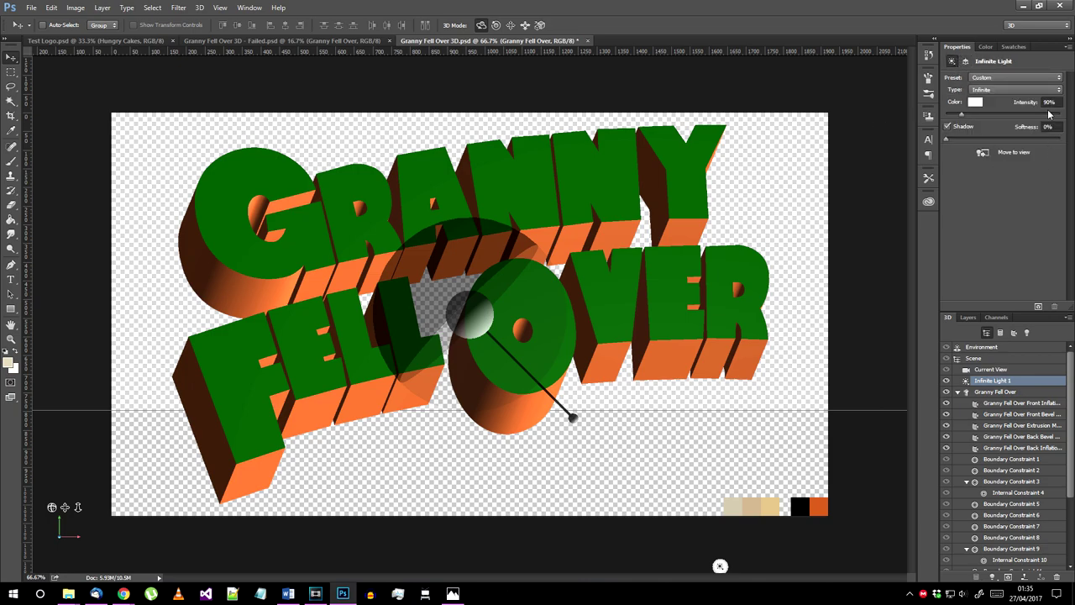
pyautogui.moveTo(1048, 114); pyautogui.dragTo(1056, 115)
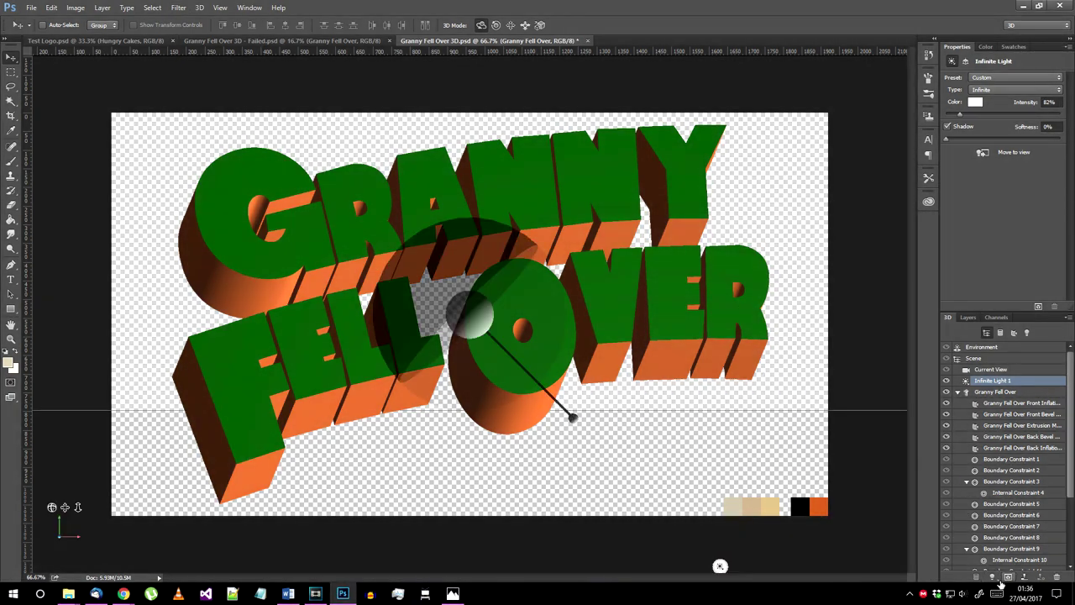
pyautogui.click(994, 578)
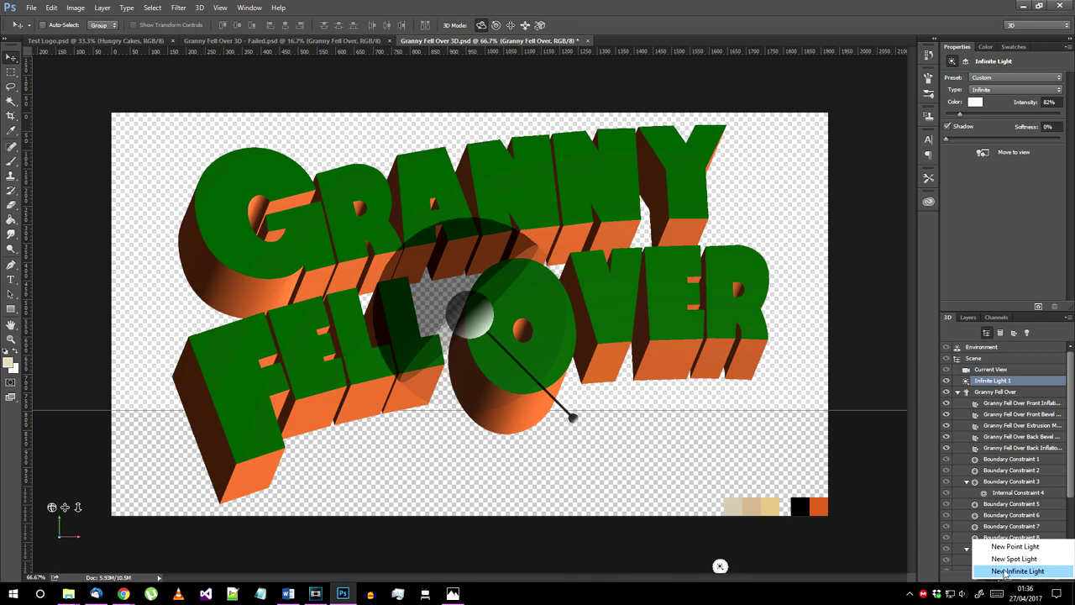
pyautogui.click(1008, 571)
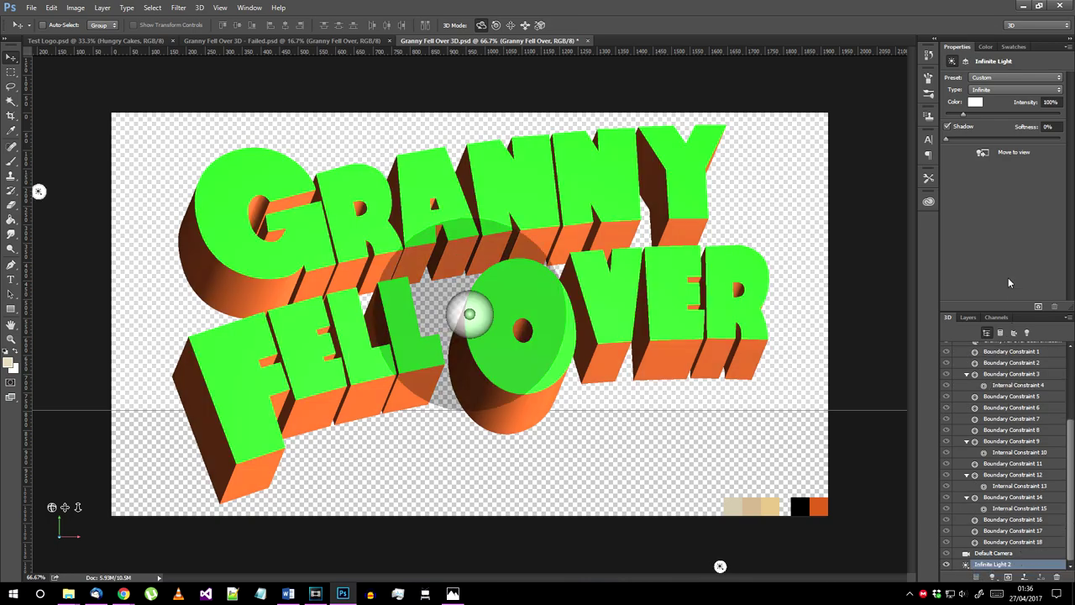
# Step: Duplicate the Granny Fell Over 3D layer as 'Granny Fell Over copy 2', move it below the original, and hide it
pyautogui.click(972, 370)
pyautogui.click(969, 317)
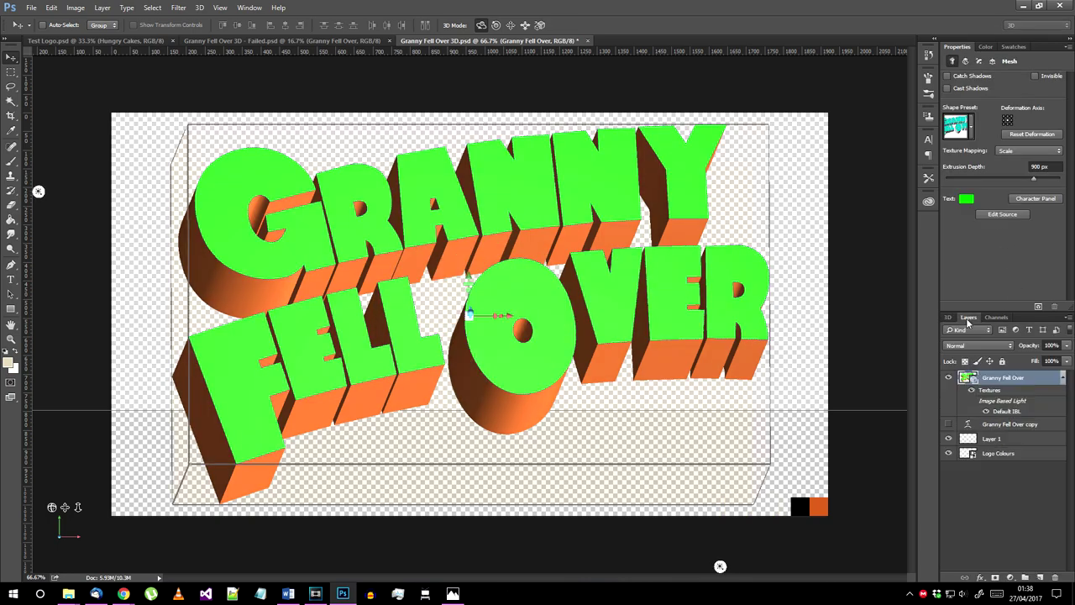
pyautogui.rightClick(1010, 384)
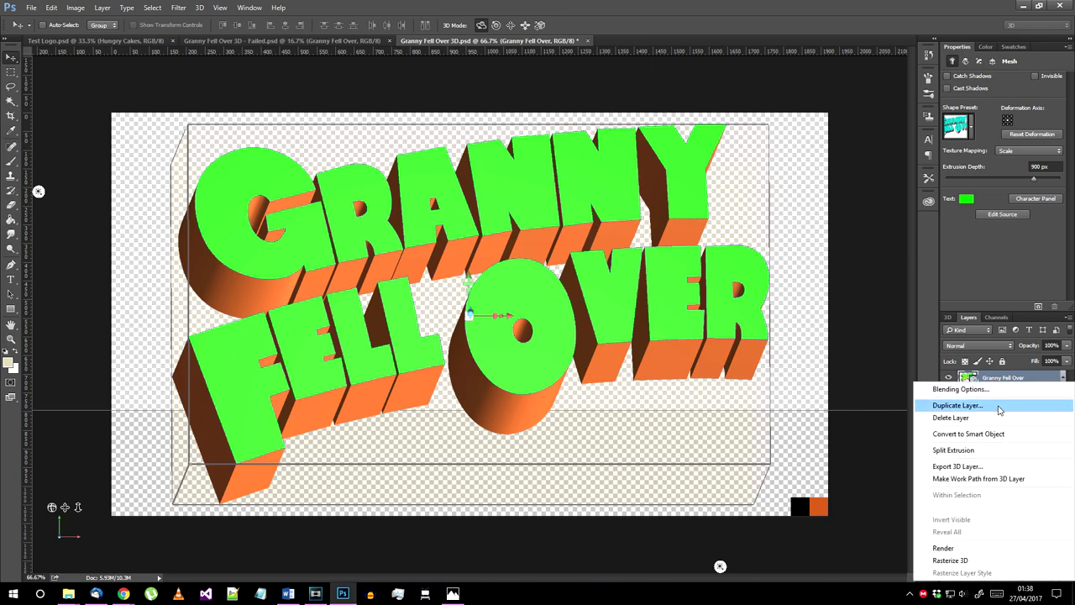
pyautogui.click(958, 405)
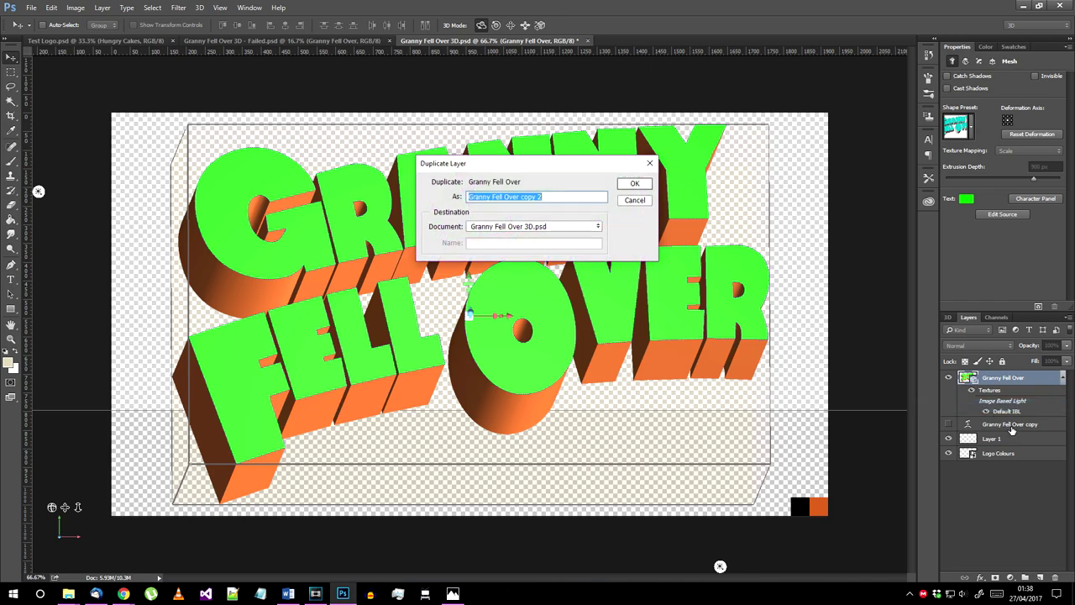
pyautogui.click(636, 185)
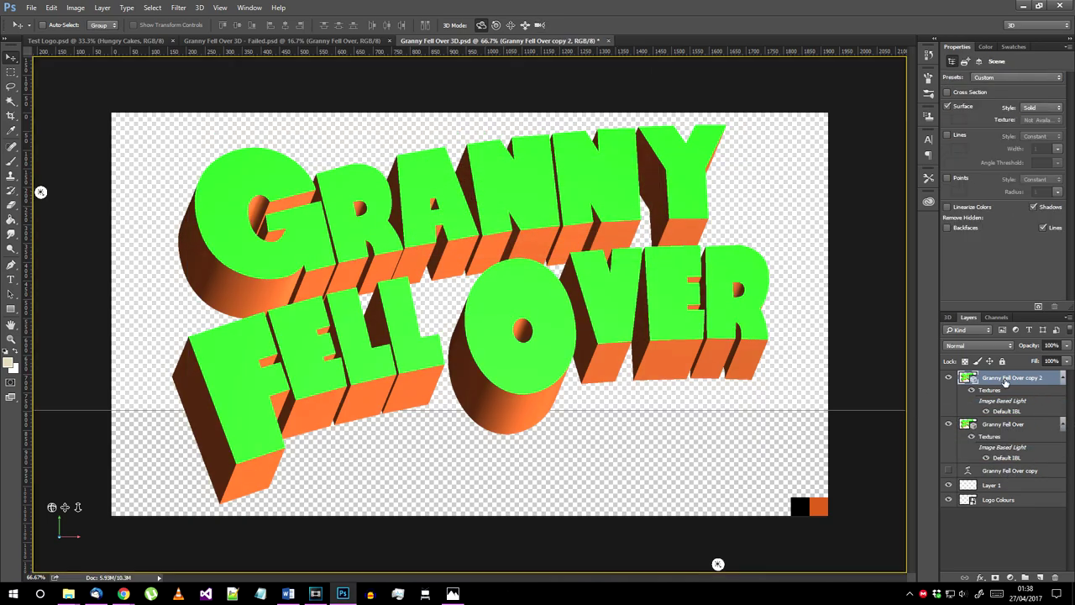
pyautogui.moveTo(1006, 383); pyautogui.dragTo(992, 446)
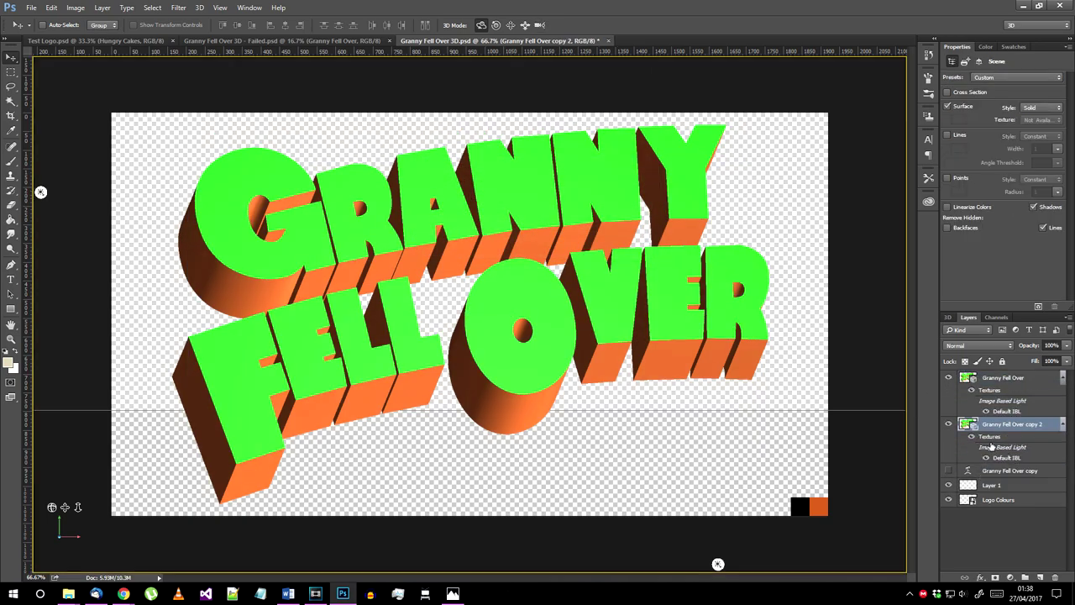
pyautogui.click(950, 426)
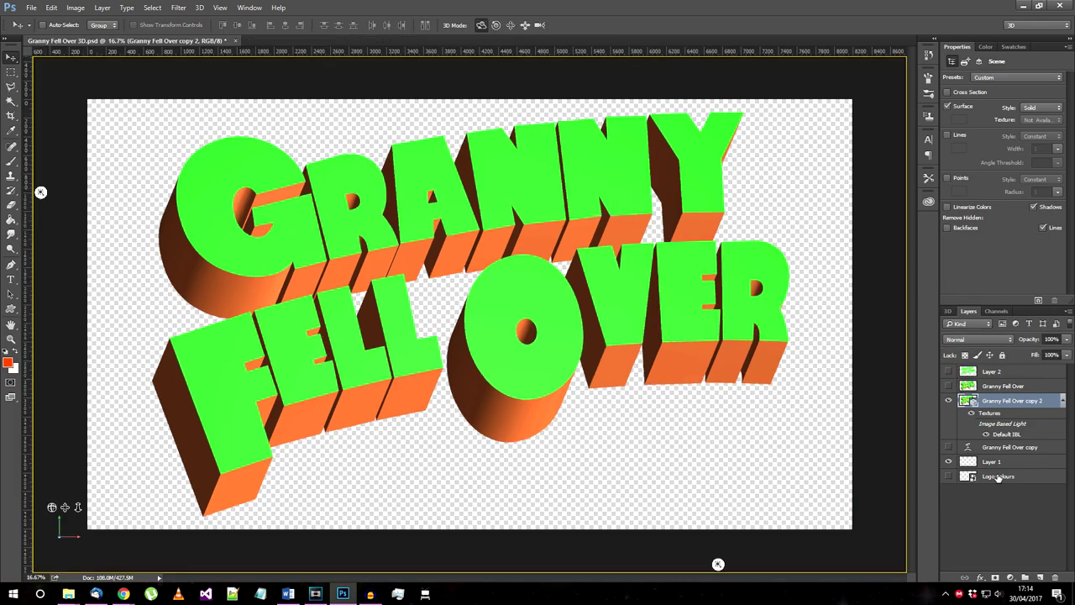
# Step: Retype the mesh's source text to 'GRABBY FART MAN', save the source, and return to the logo document
pyautogui.click(948, 311)
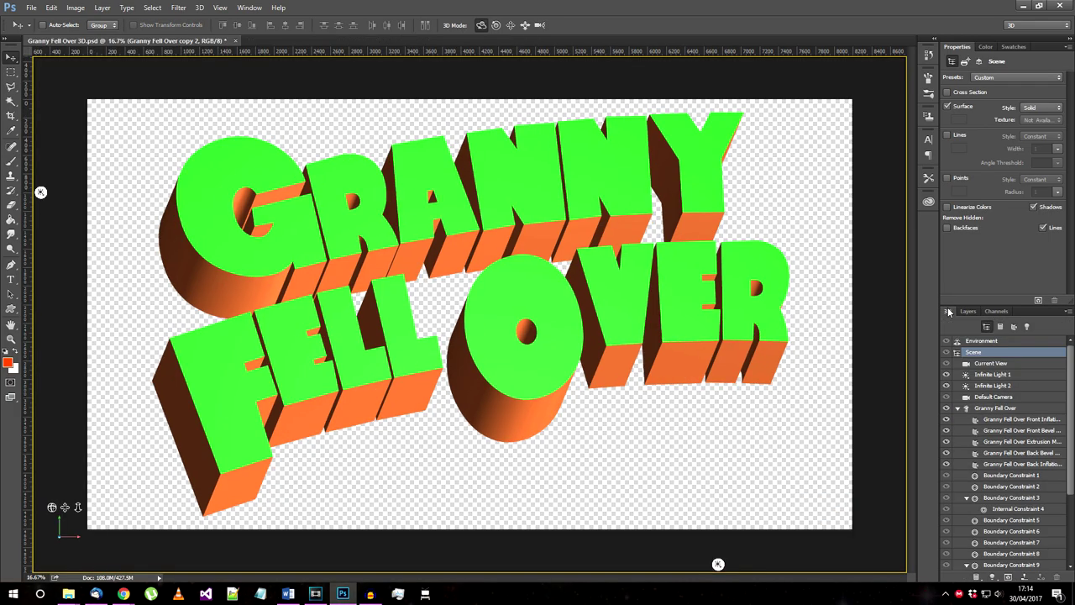
pyautogui.click(994, 409)
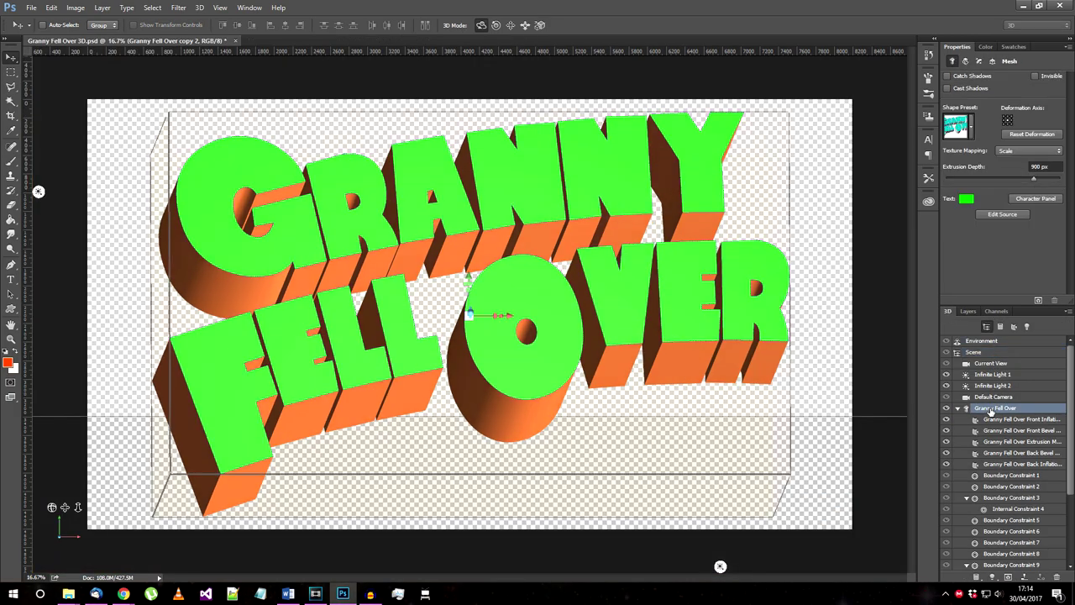
pyautogui.click(1001, 215)
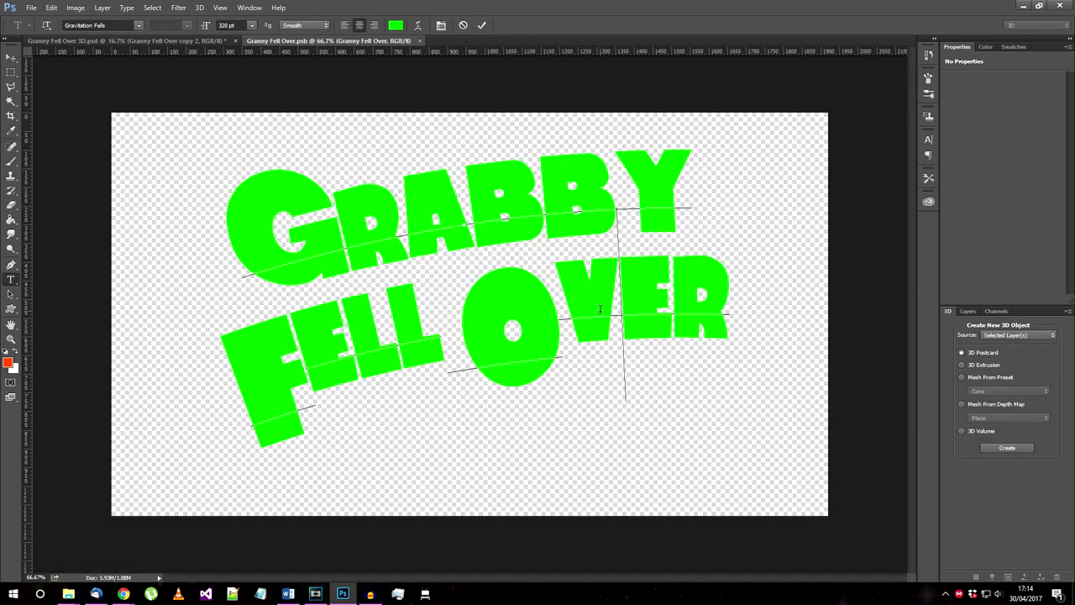
pyautogui.press('BackSpace')
pyautogui.press('BackSpace')
pyautogui.press('BackSpace')
pyautogui.write('ART')
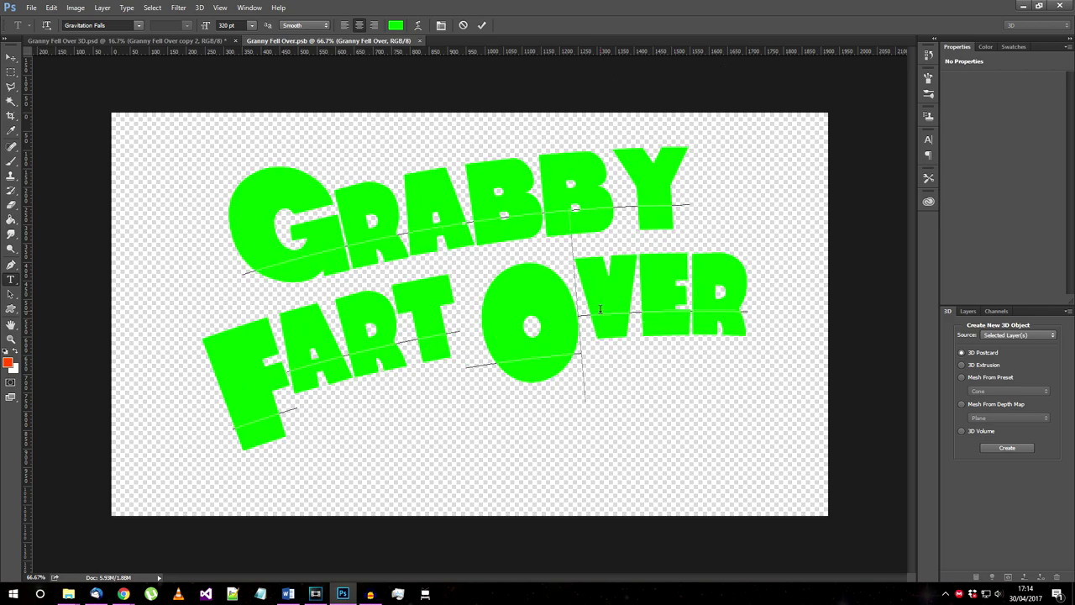
pyautogui.hotkey('shift', 'Right')
pyautogui.write('M')
pyautogui.hotkey('shift', 'Right')
pyautogui.hotkey('shift', 'Right')
pyautogui.hotkey('shift', 'Right')
pyautogui.write('AN')
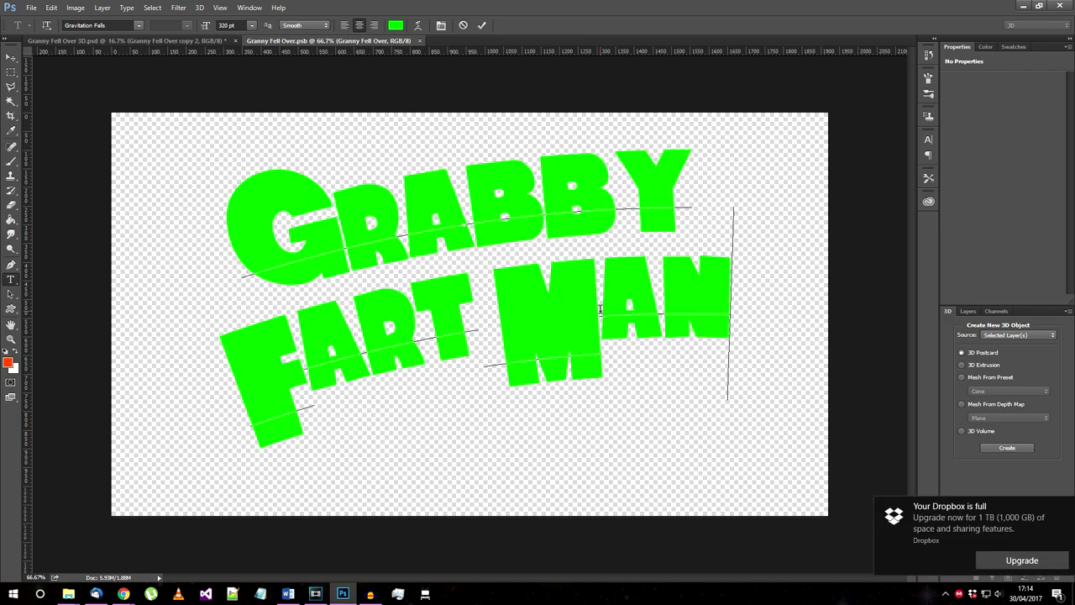
pyautogui.click(482, 25)
pyautogui.hotkey('ctrl', 's')
pyautogui.click(210, 40)
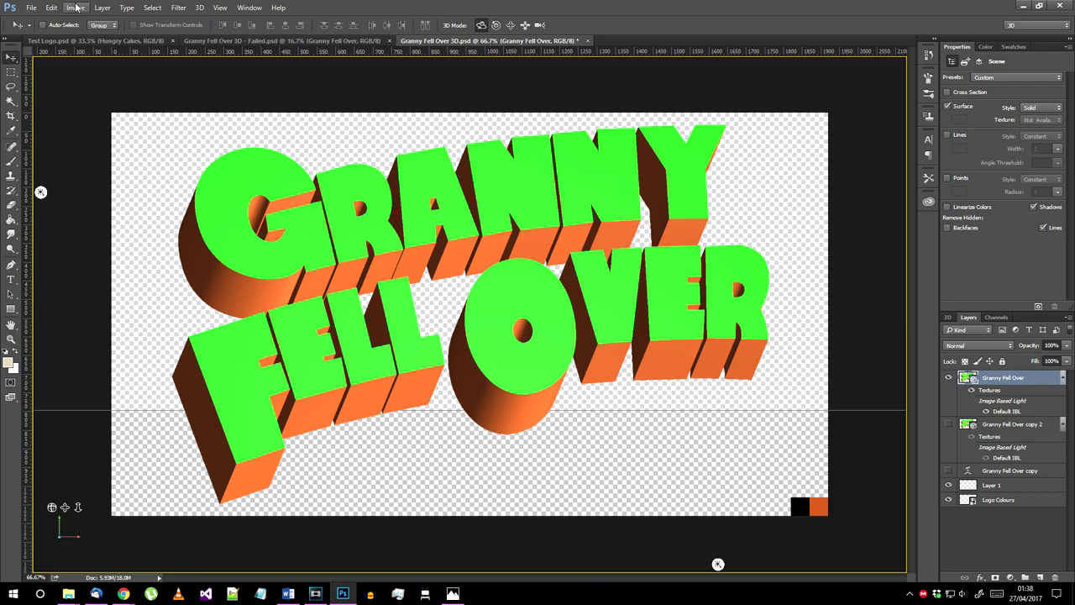
# Step: Resize the image to 8192 × 4608 px
pyautogui.click(76, 8)
pyautogui.click(91, 88)
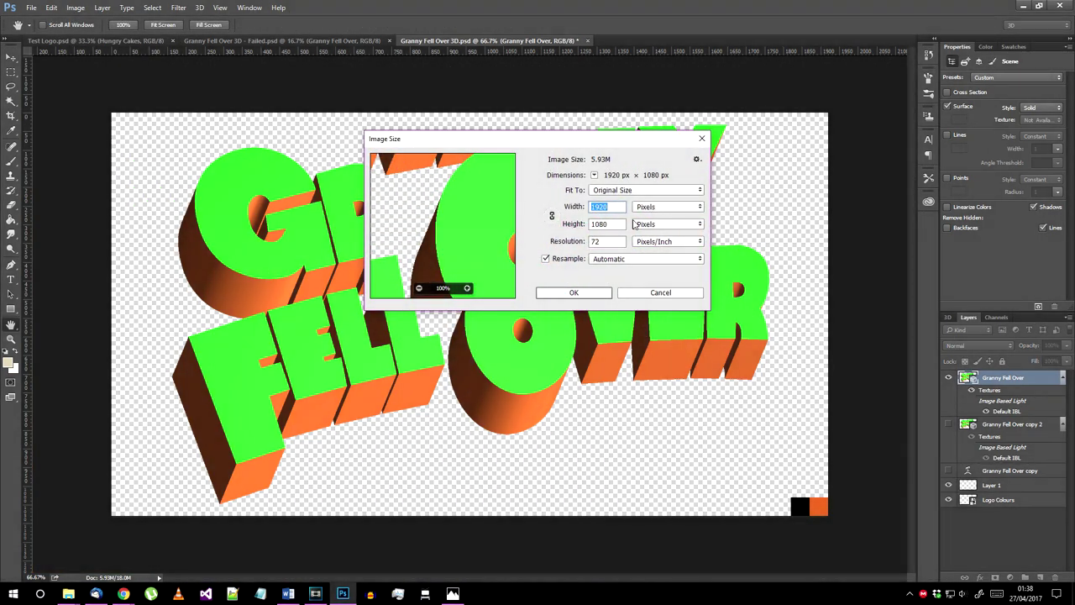
pyautogui.write('8192')
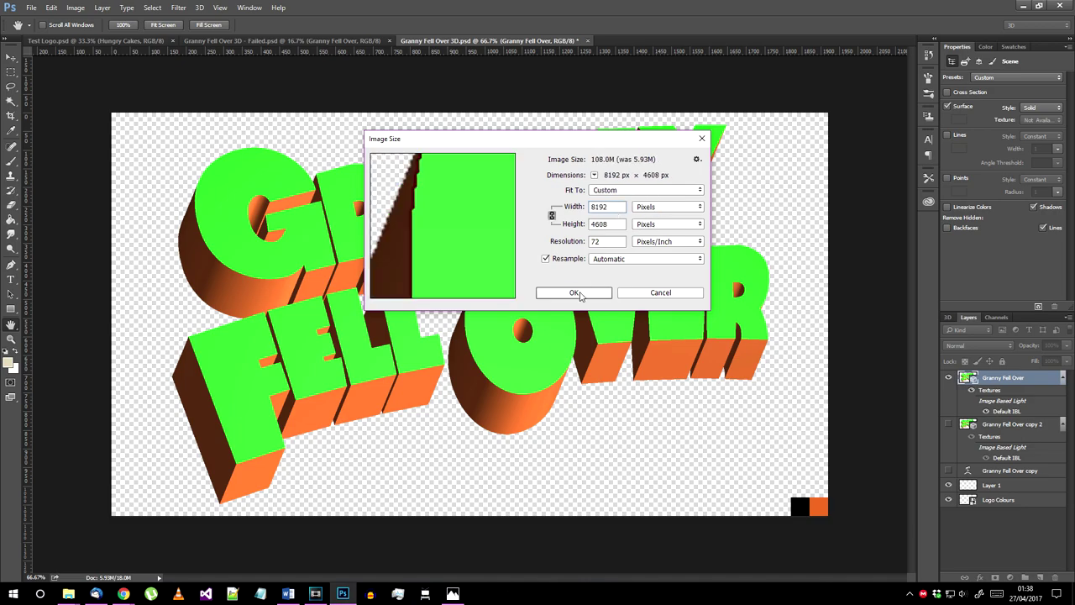
pyautogui.click(574, 293)
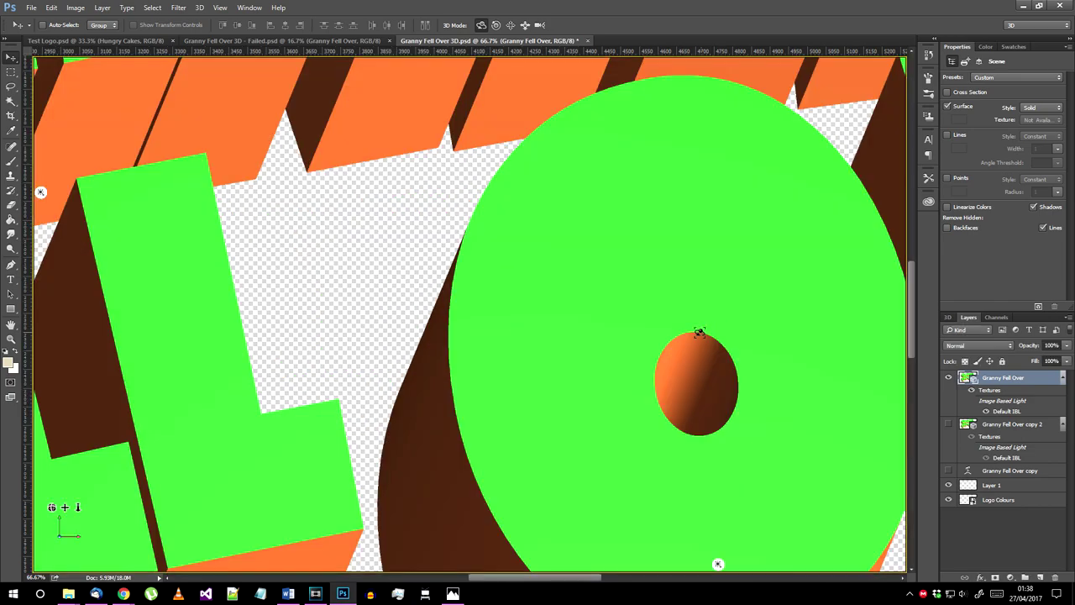
# Step: Fit the image in view and rasterize the Granny Fell Over 3D layer
pyautogui.hotkey('ctrl', '0')
pyautogui.rightClick(1007, 384)
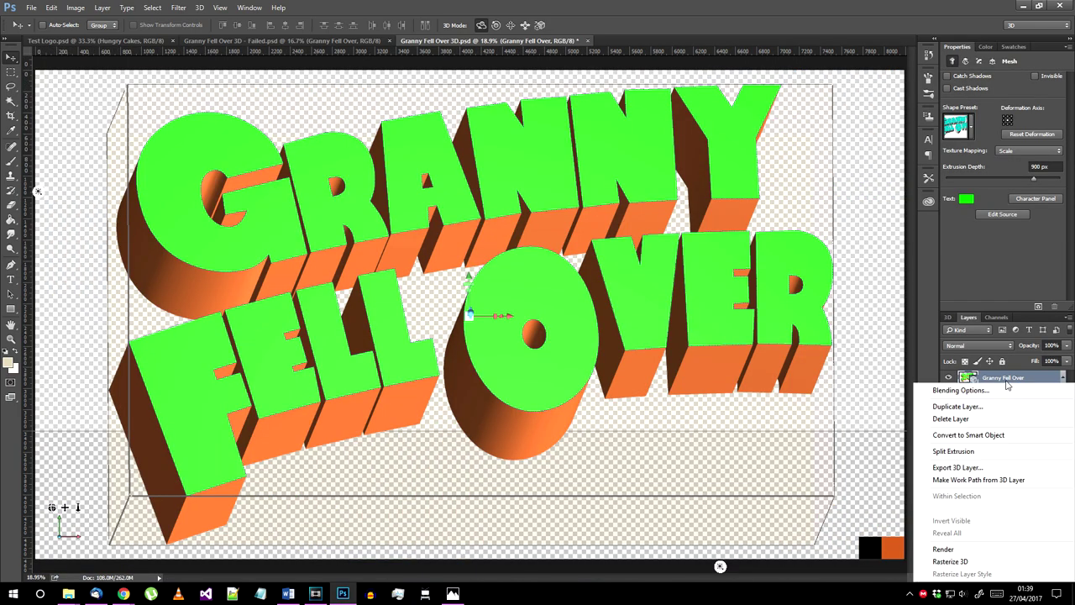
pyautogui.click(958, 561)
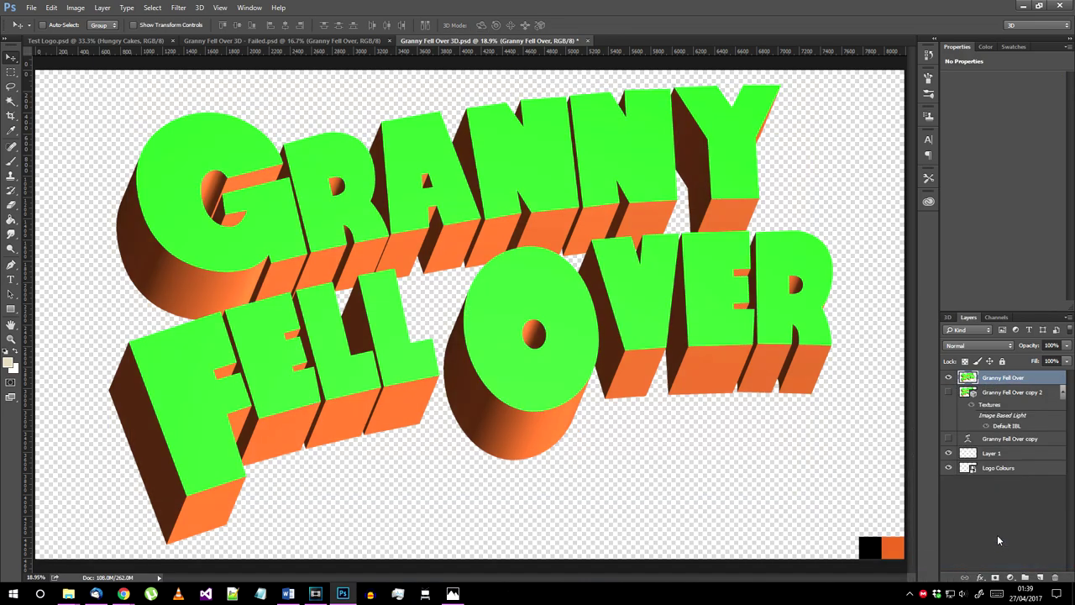
# Step: Open Save for Web and choose the PNG-8 preset with dithering turned off
pyautogui.click(30, 8)
pyautogui.moveTo(128, 170)
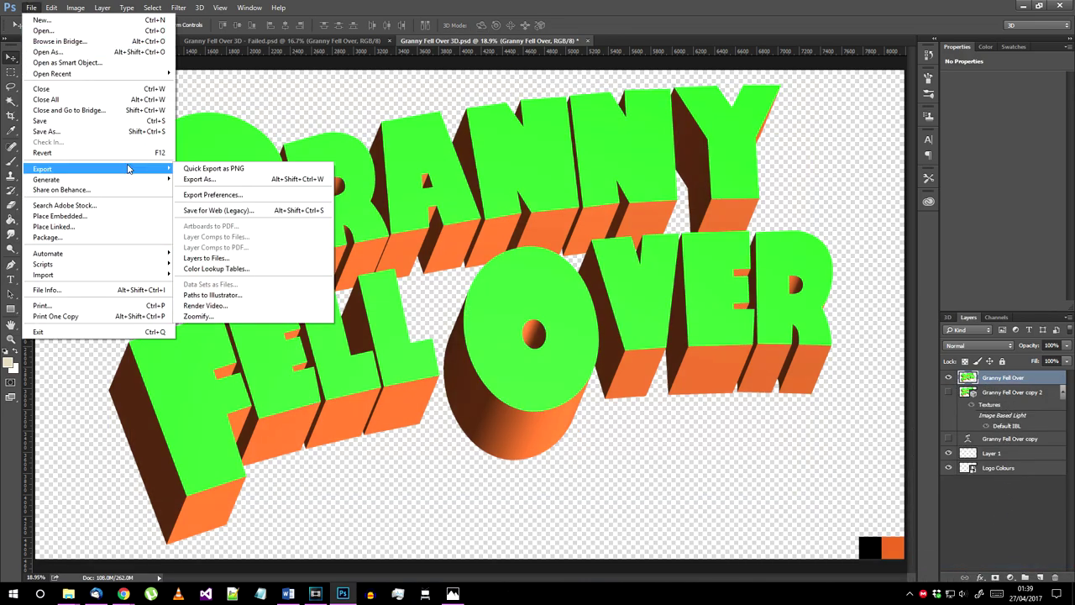
pyautogui.click(218, 210)
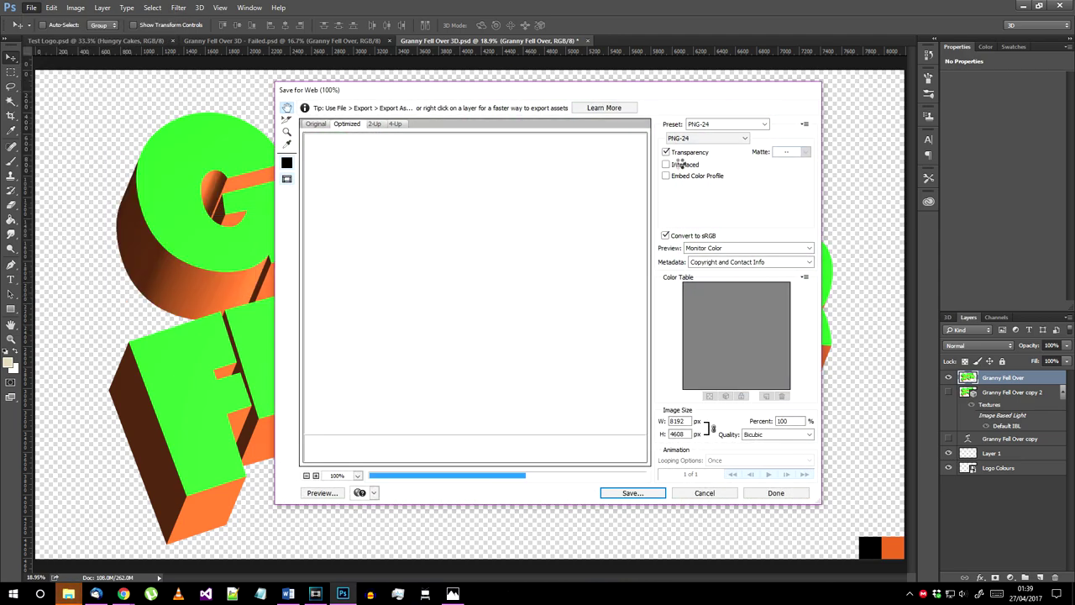
pyautogui.click(763, 125)
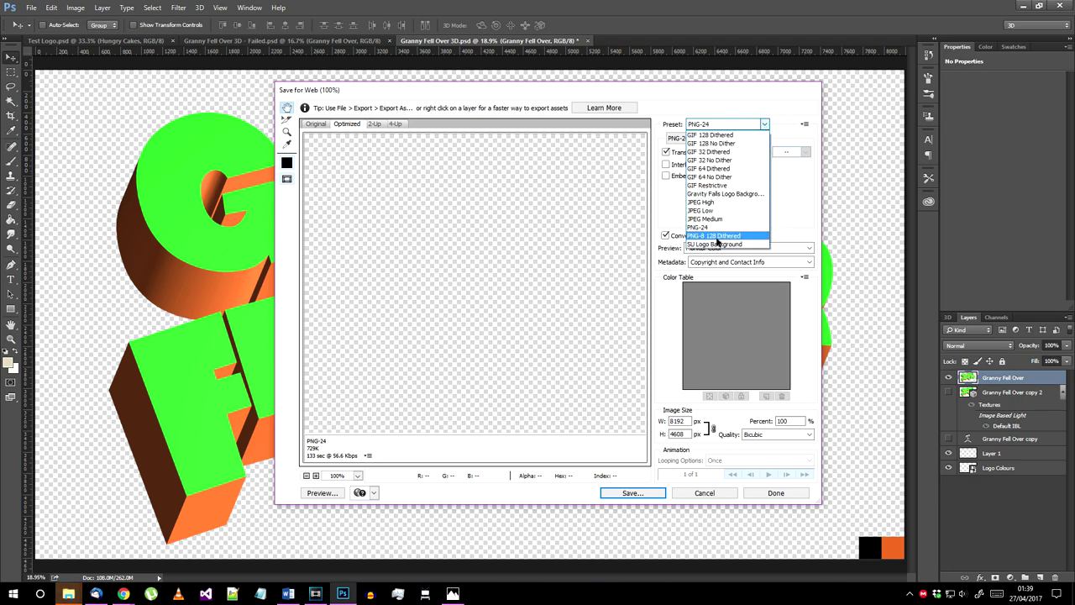
pyautogui.click(727, 236)
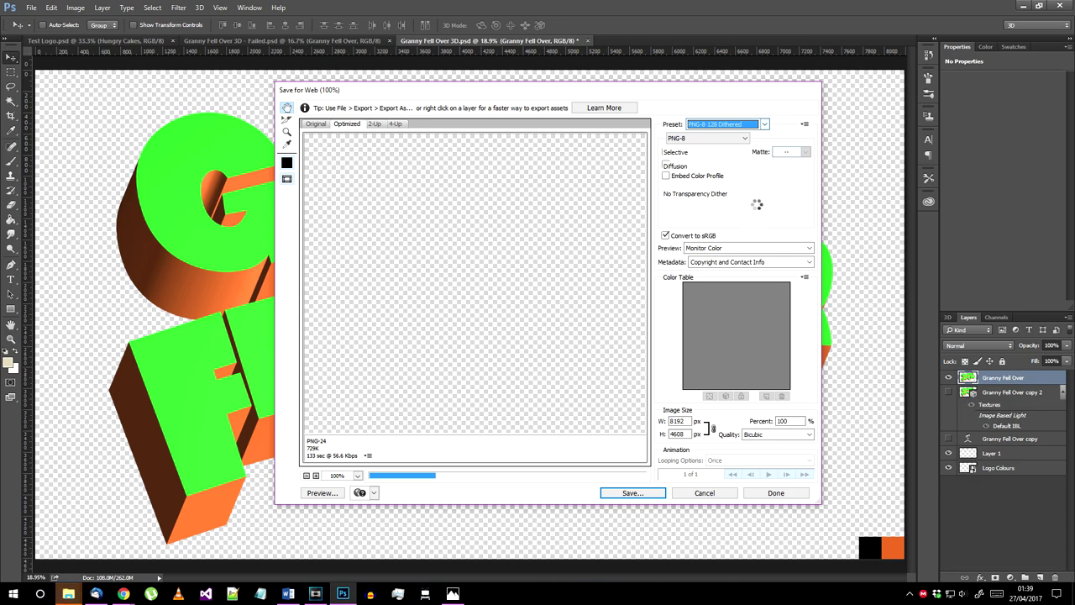
pyautogui.click(702, 165)
pyautogui.click(698, 164)
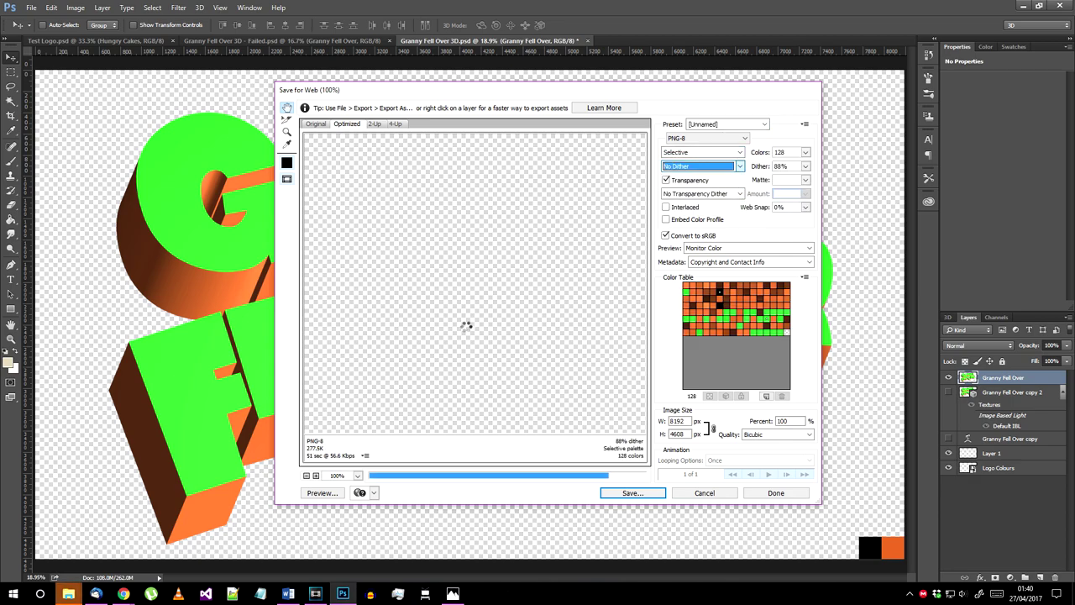
# Step: Fit the preview and delete every colour from the colour table
pyautogui.hotkey('ctrl', '0')
pyautogui.click(804, 277)
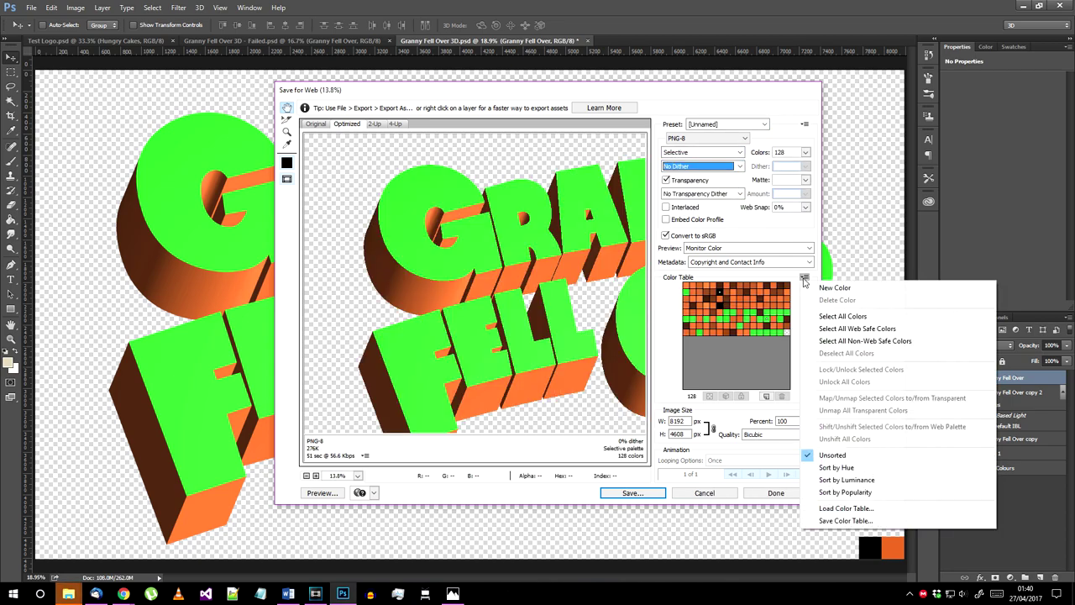
pyautogui.click(847, 317)
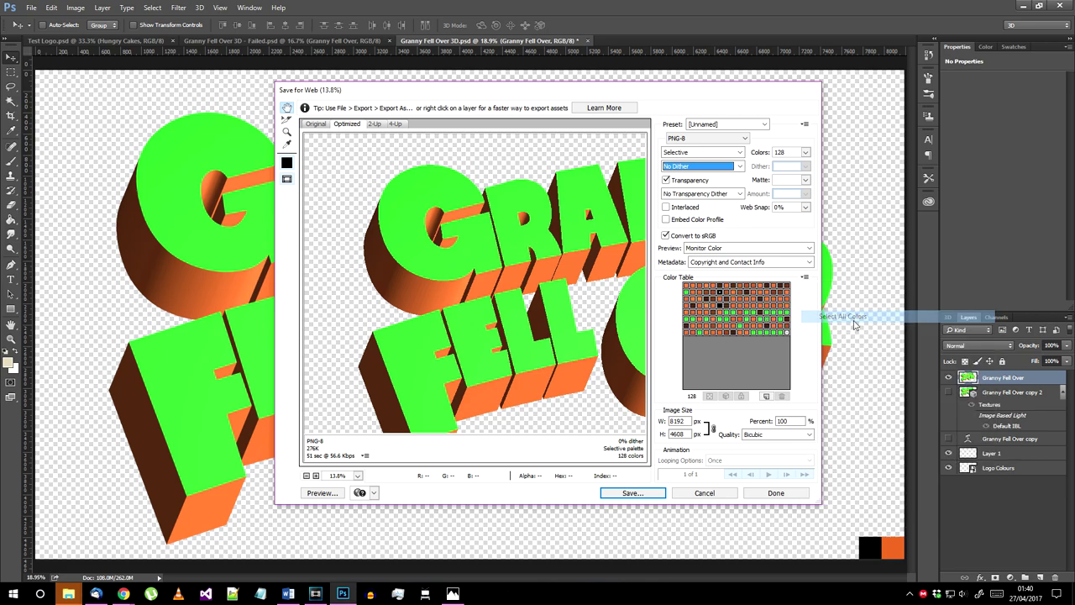
pyautogui.click(788, 336)
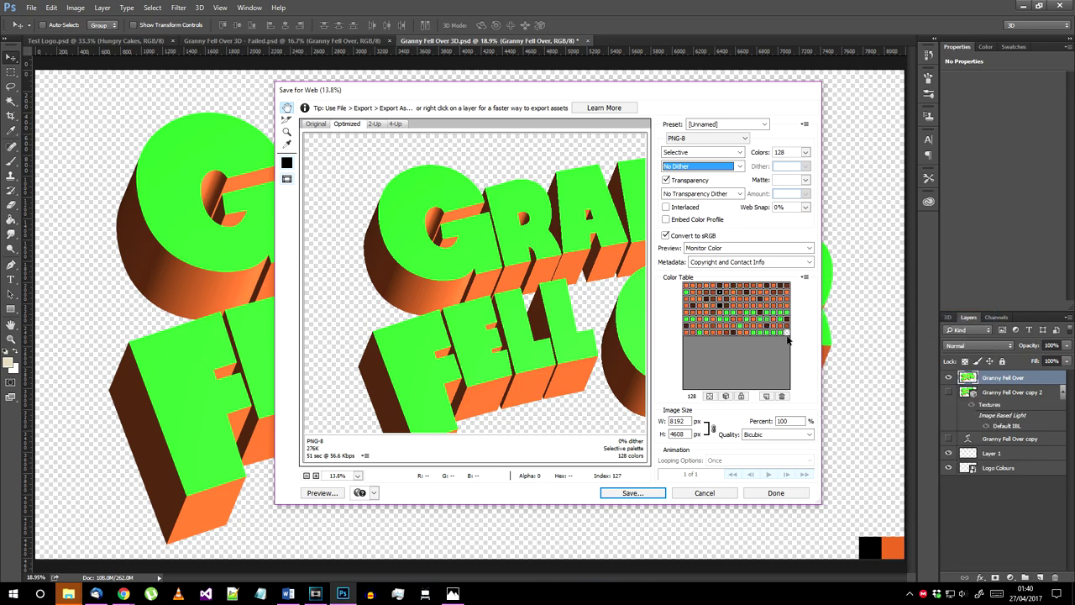
pyautogui.click(781, 395)
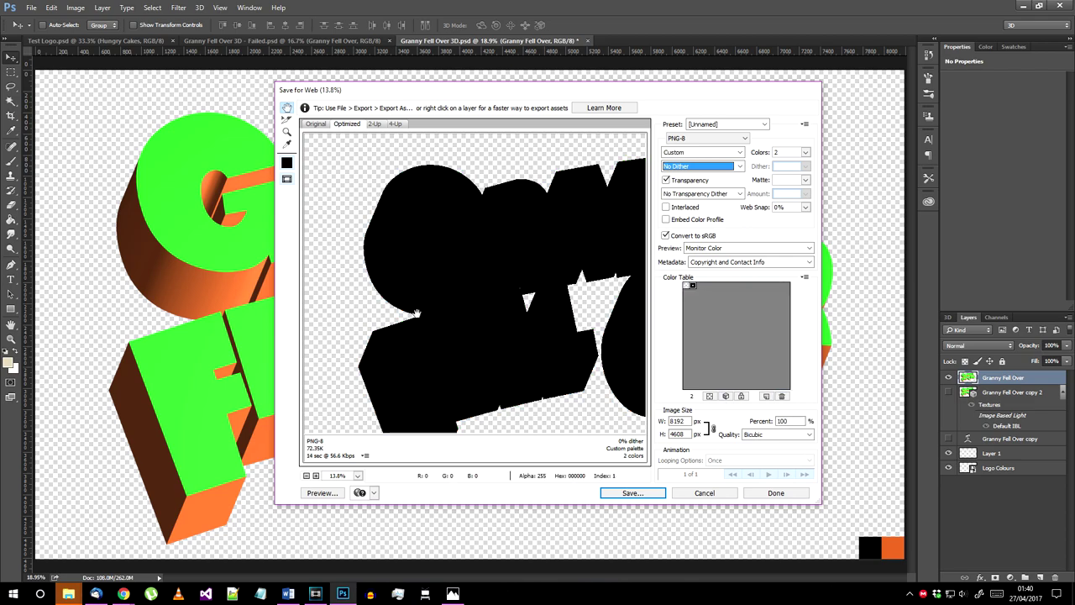
# Step: Sample the logo's orange and black into a custom palette and view the optimized result
pyautogui.click(317, 125)
pyautogui.moveTo(560, 365); pyautogui.dragTo(302, 290)
pyautogui.click(287, 145)
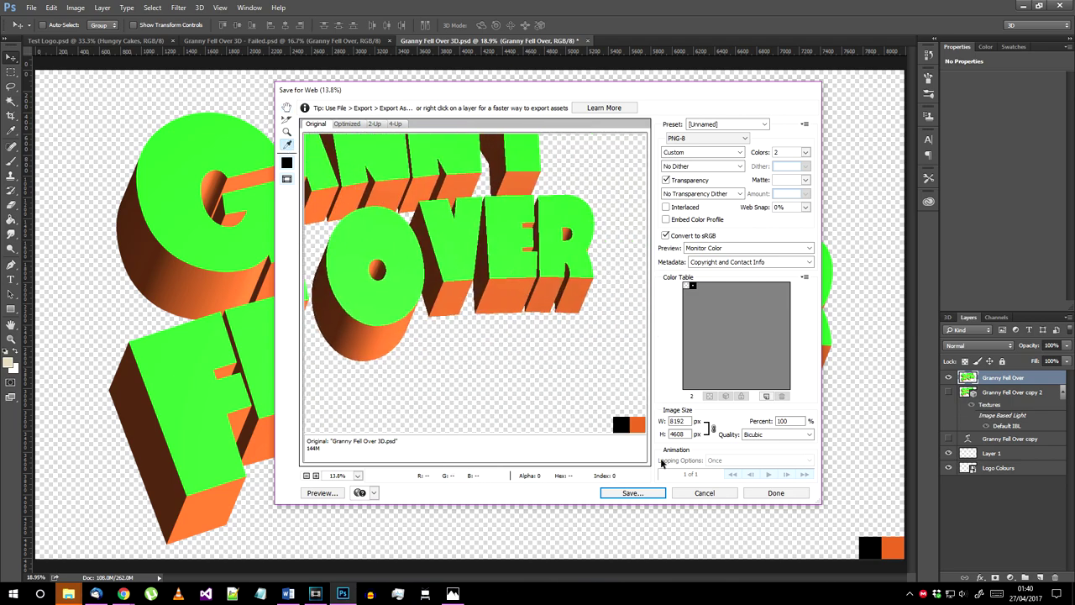
pyautogui.click(637, 426)
pyautogui.click(765, 396)
pyautogui.click(622, 423)
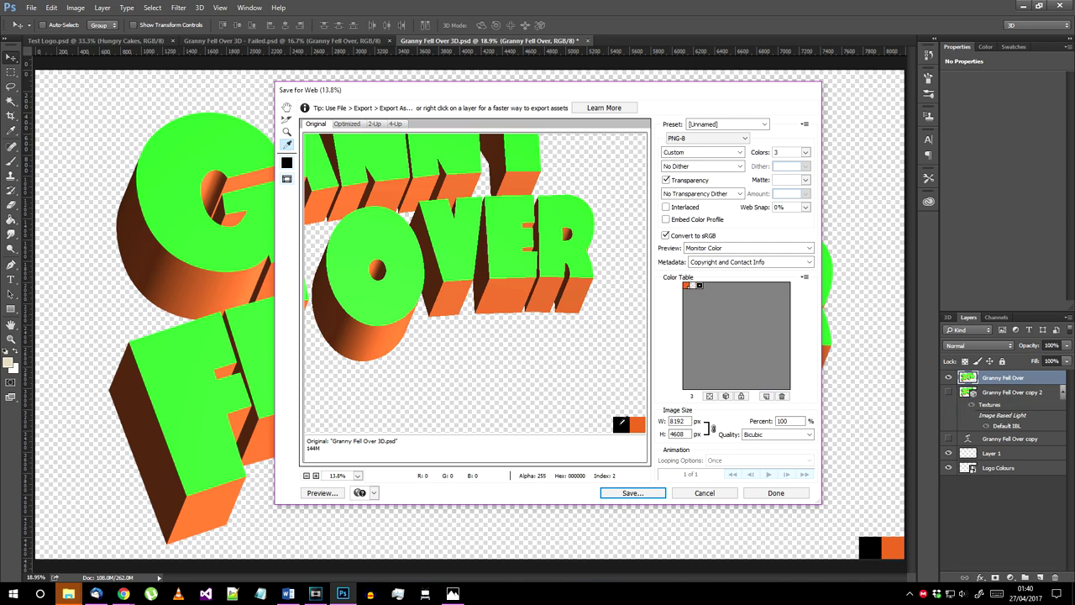
pyautogui.click(765, 396)
pyautogui.click(347, 124)
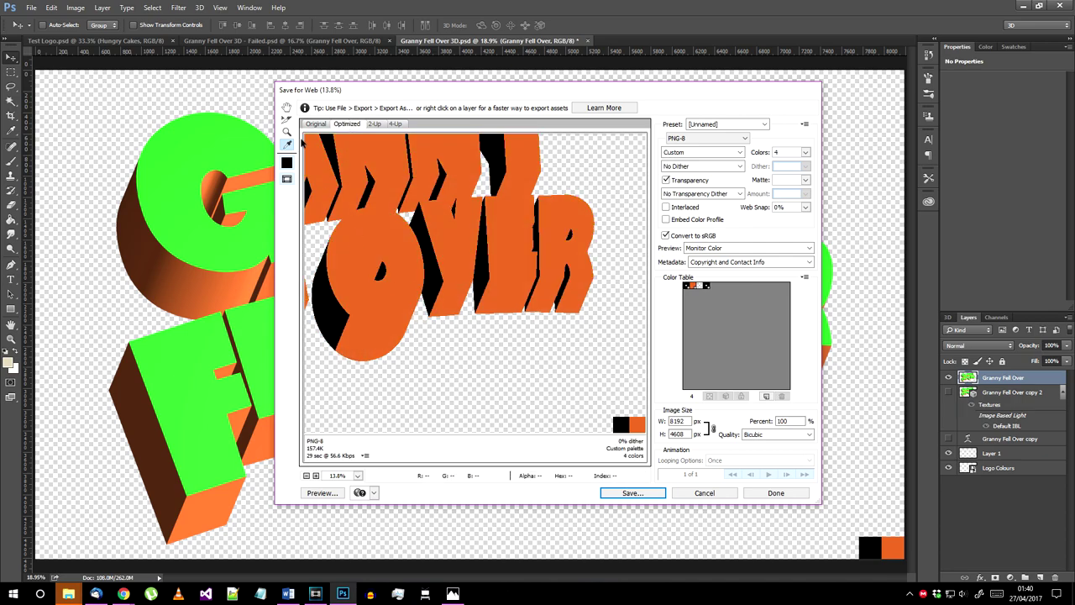
# Step: Show the whole logo in the preview and save the PNG-8 image
pyautogui.click(287, 108)
pyautogui.moveTo(376, 219); pyautogui.dragTo(618, 299)
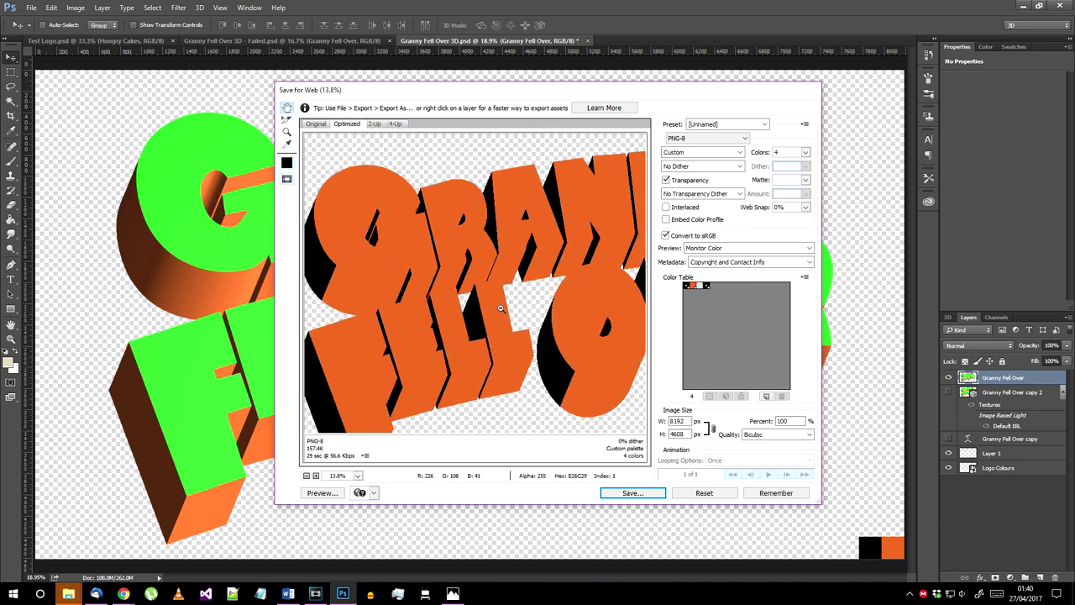
pyautogui.keyDown('alt'); pyautogui.click(500, 309); pyautogui.keyUp('alt')
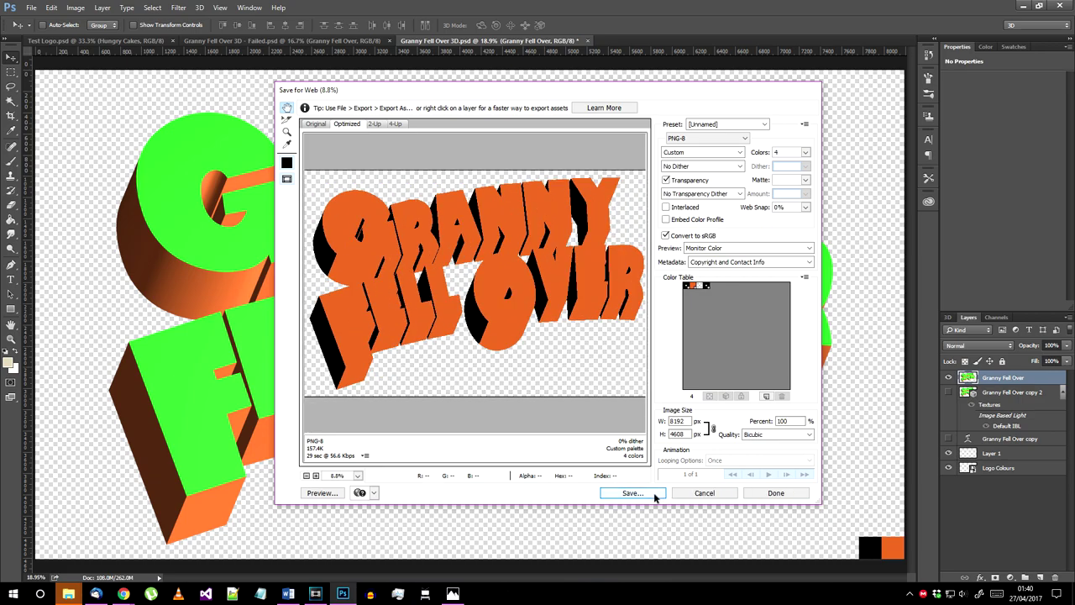
pyautogui.click(632, 493)
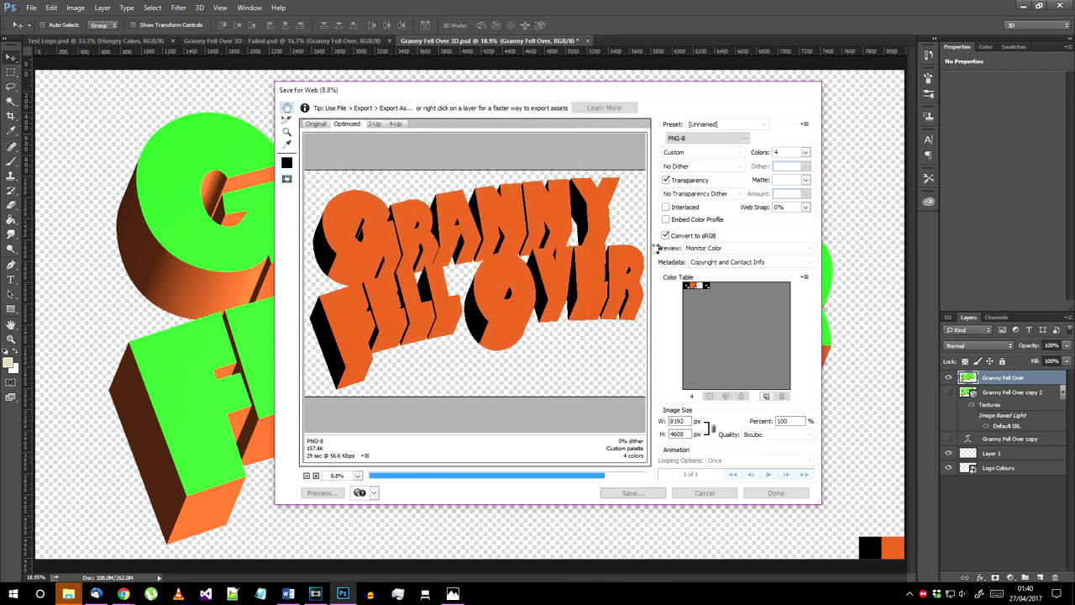
# Step: Magic Wand the green letter faces and copy them onto a new Layer 2
pyautogui.press('w')
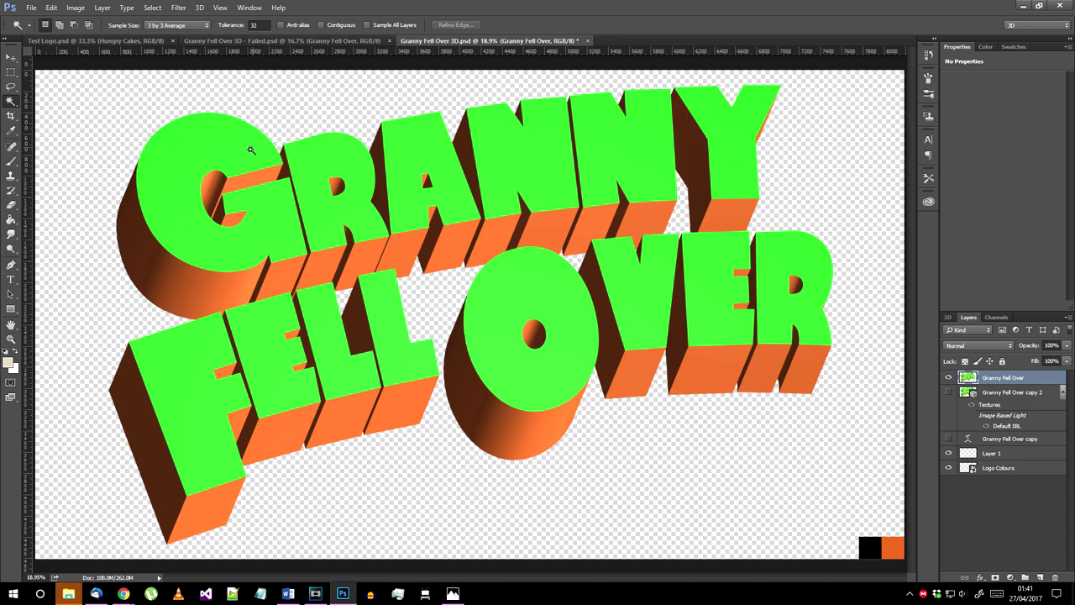
pyautogui.click(236, 153)
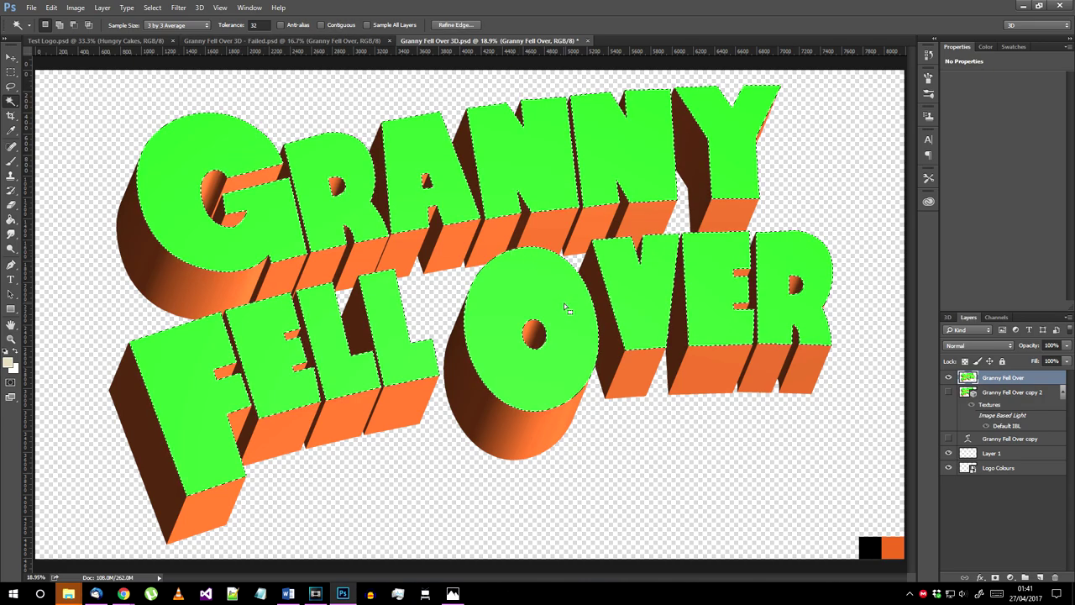
pyautogui.click(101, 8)
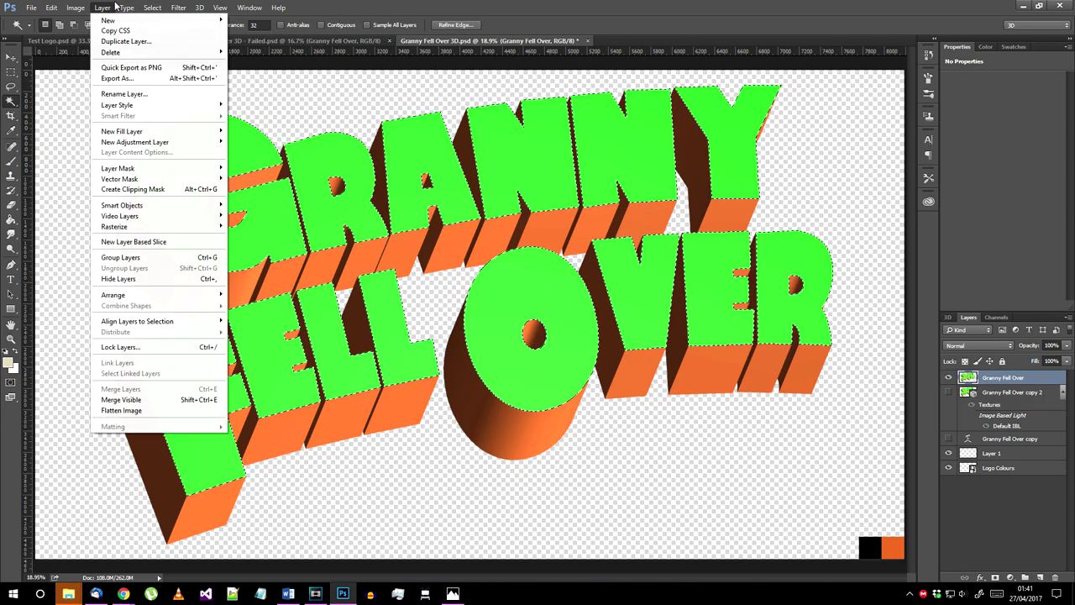
pyautogui.moveTo(131, 20)
pyautogui.click(277, 99)
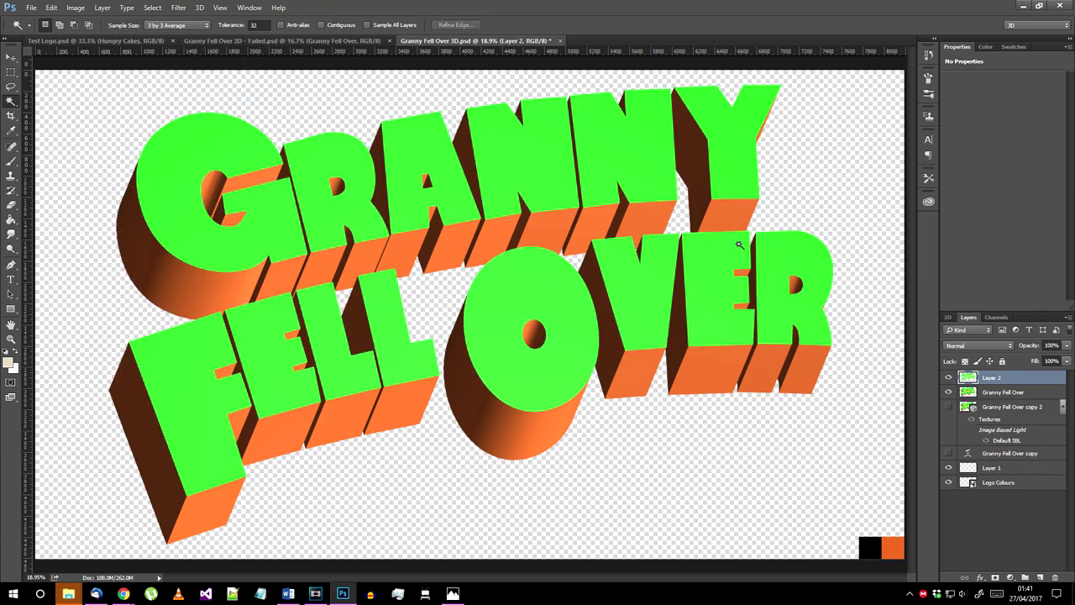
# Step: Hide the 3D logo and Logo Colours layers, then Quick Export the green faces as PNG
pyautogui.click(948, 393)
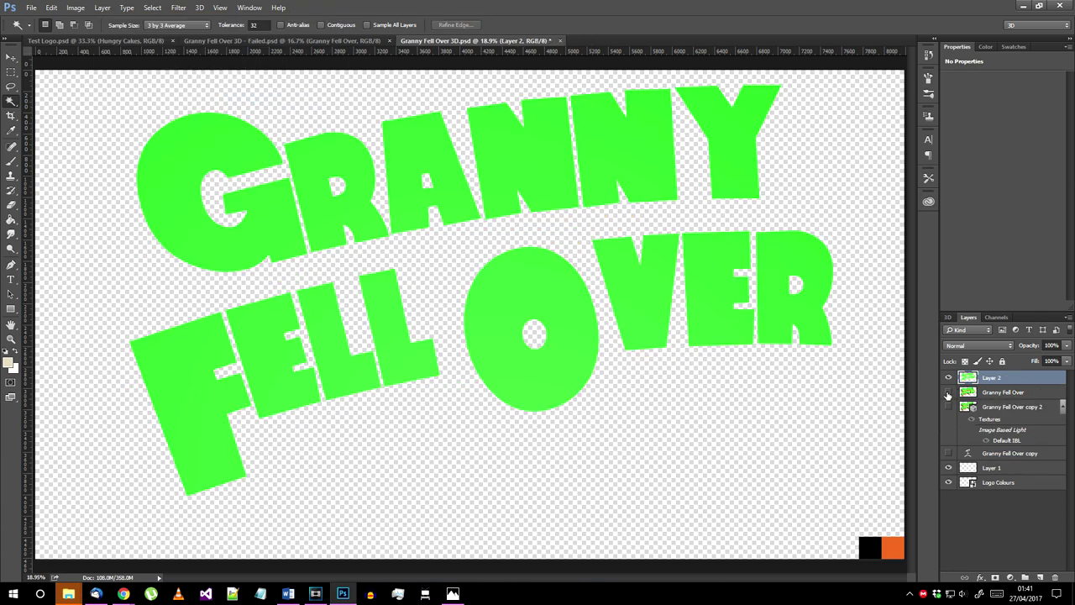
pyautogui.click(949, 482)
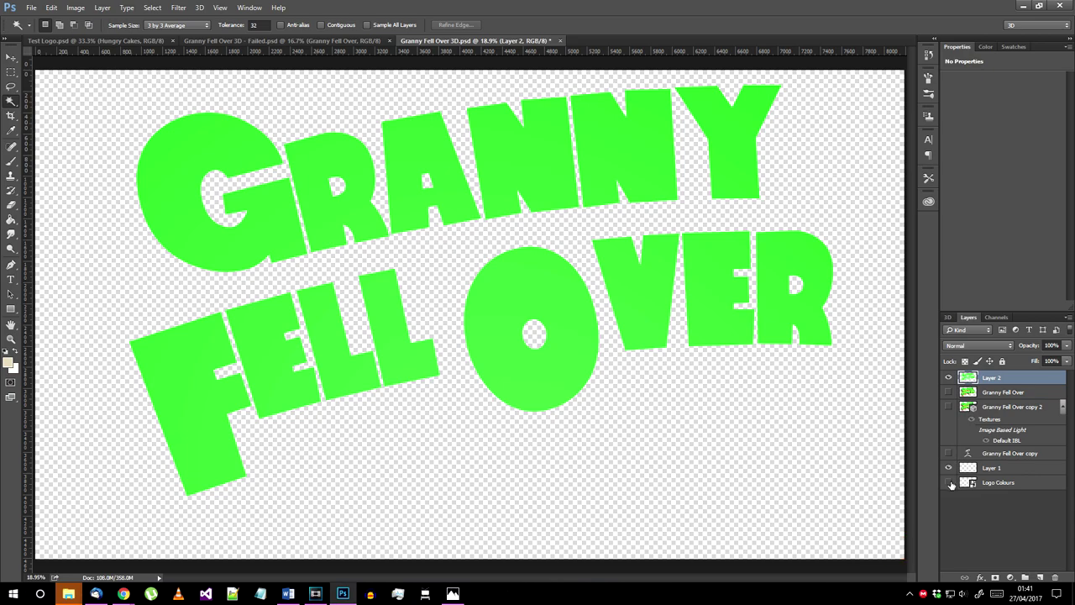
pyautogui.click(32, 8)
pyautogui.moveTo(51, 168)
pyautogui.click(212, 172)
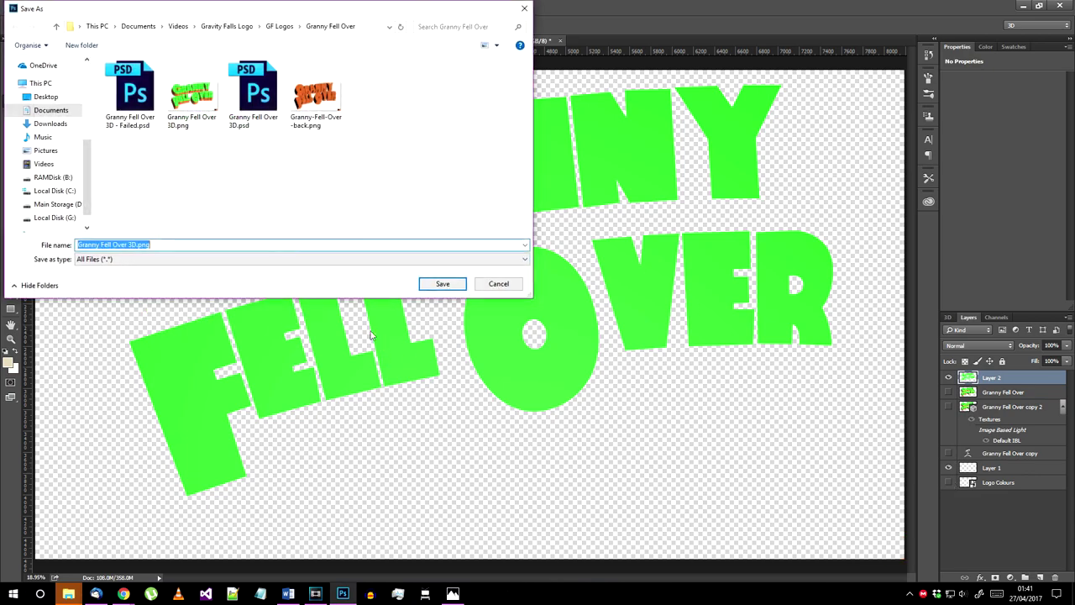
pyautogui.press('Return')
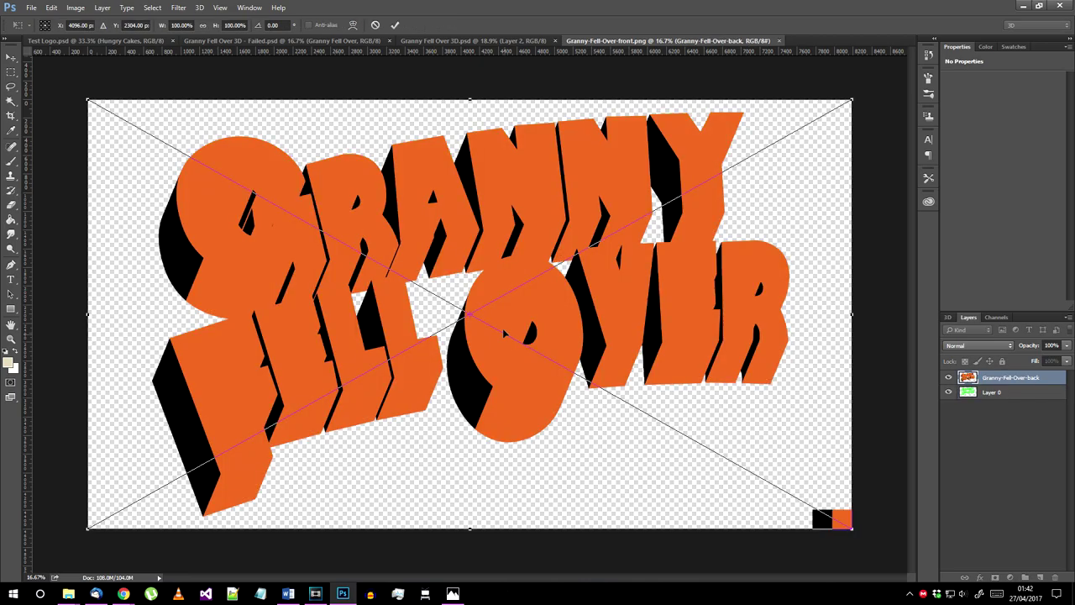
# Step: Commit the placed back image, move Layer 0 above it, and rasterize the back layer
pyautogui.click(395, 24)
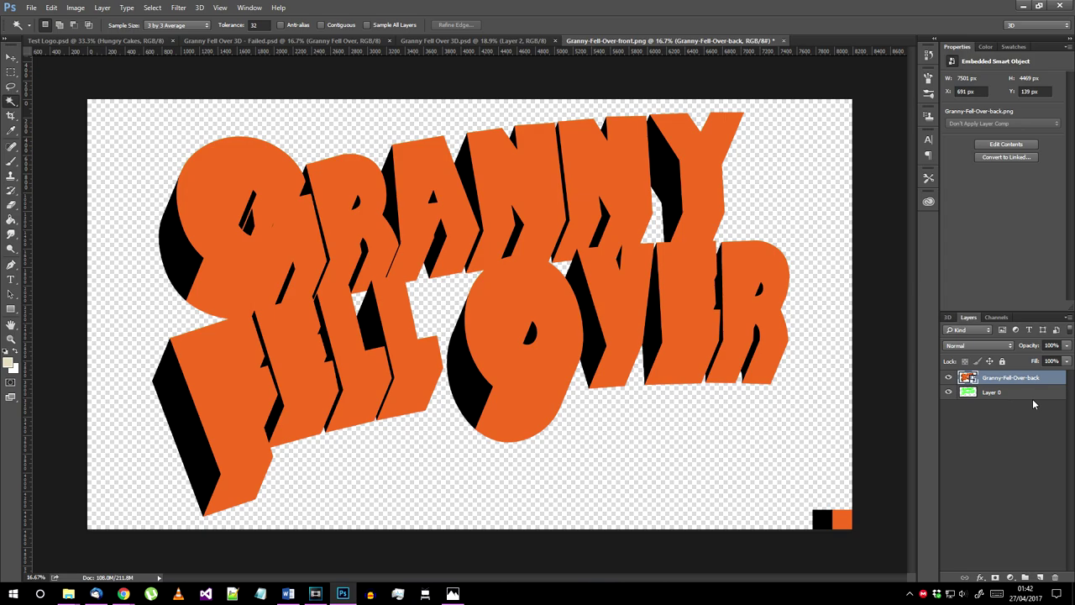
pyautogui.moveTo(1033, 399); pyautogui.dragTo(1003, 387)
pyautogui.click(999, 398)
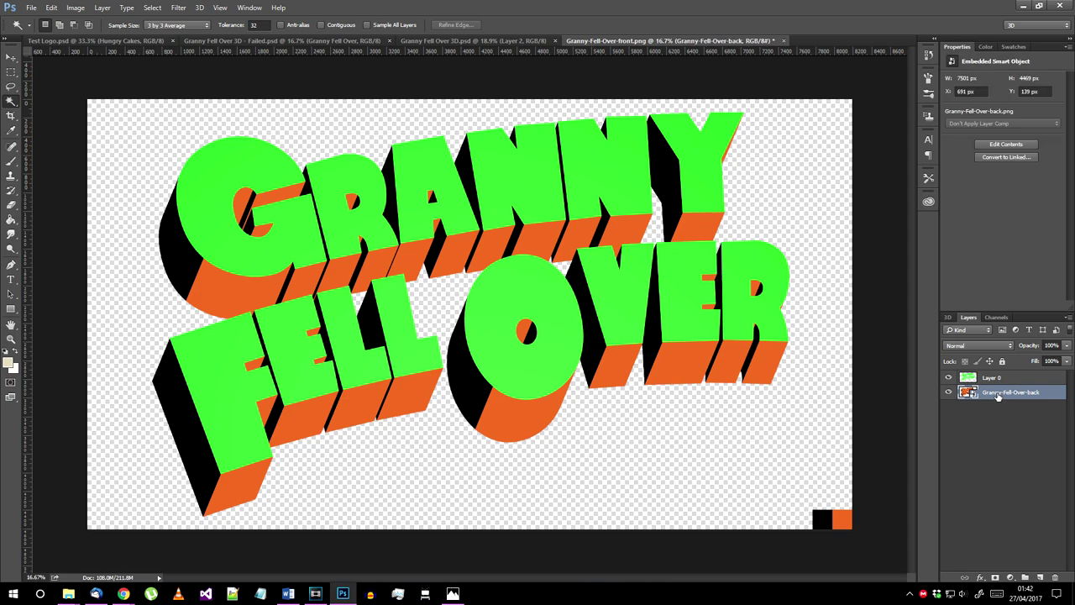
pyautogui.rightClick(998, 398)
pyautogui.click(903, 256)
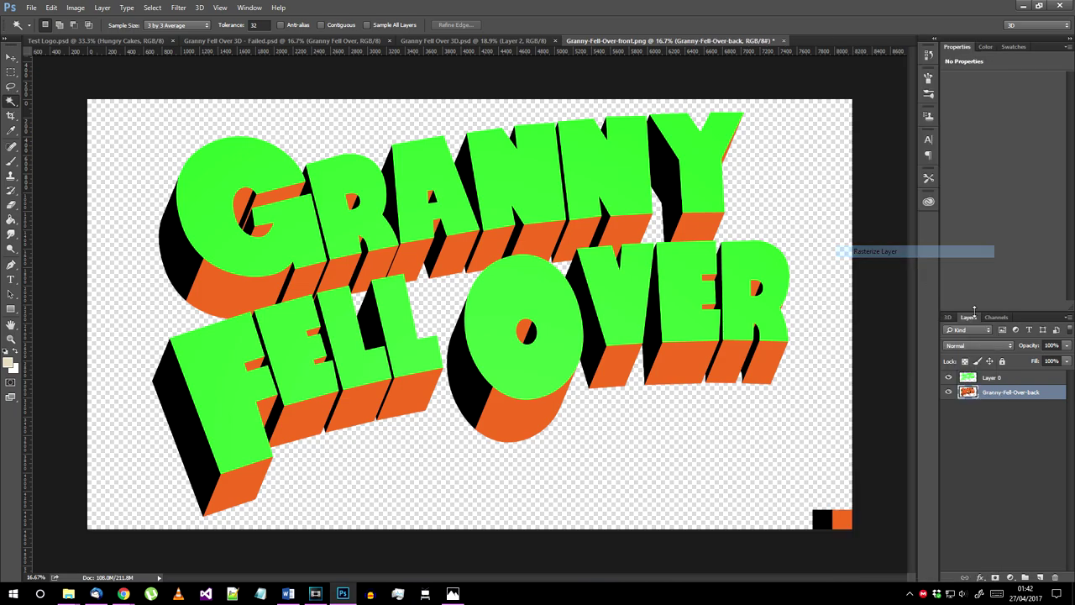
# Step: Marquee-select and delete the colour squares at the bottom right
pyautogui.click(11, 73)
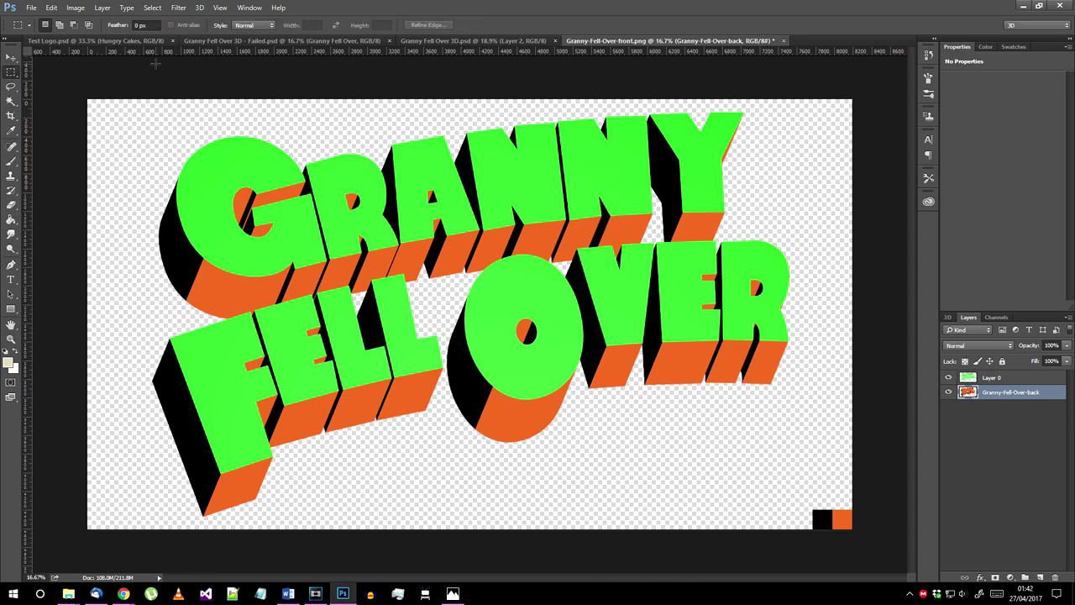
pyautogui.moveTo(801, 501); pyautogui.dragTo(862, 525)
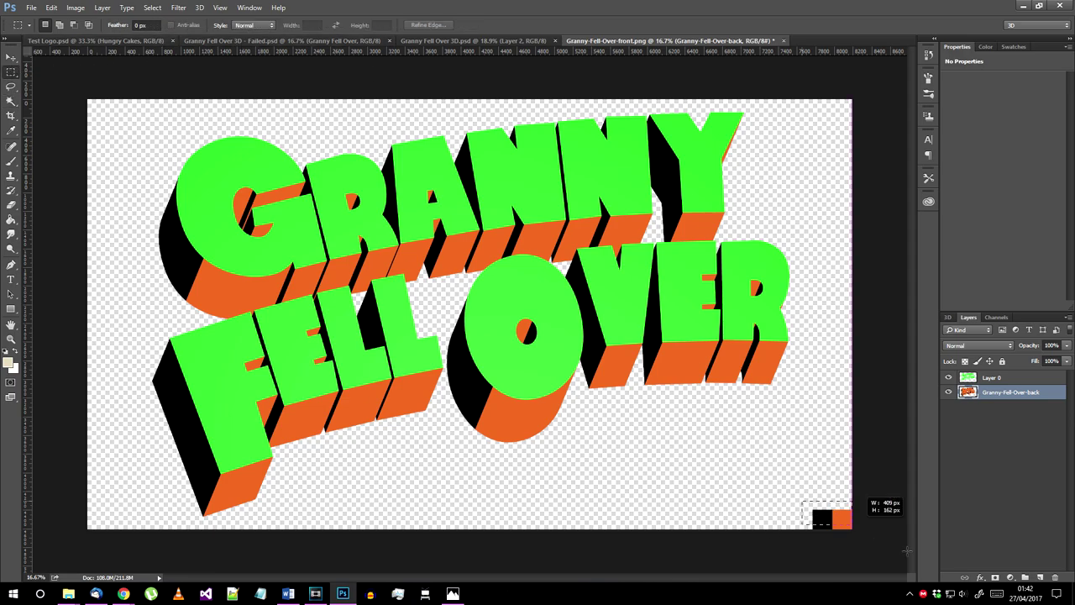
pyautogui.press('Delete')
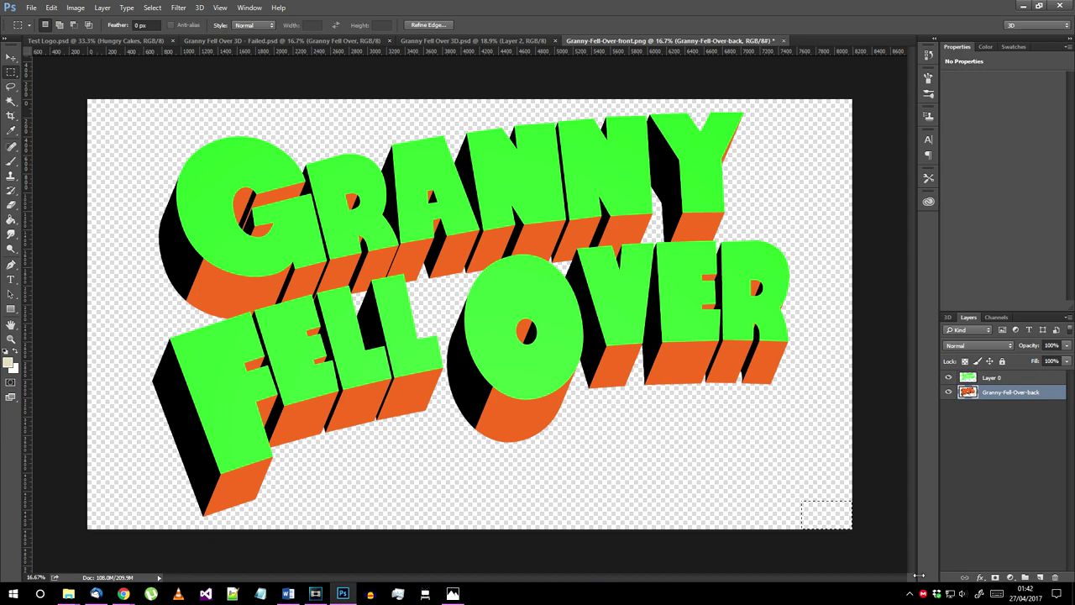
# Step: Deselect, show the back layer, load its lettering as a selection, and pick the Polygonal Lasso
pyautogui.hotkey('ctrl', 'd')
pyautogui.click(950, 393)
pyautogui.press('g')
pyautogui.keyDown('ctrl'); pyautogui.click(969, 393); pyautogui.keyUp('ctrl')
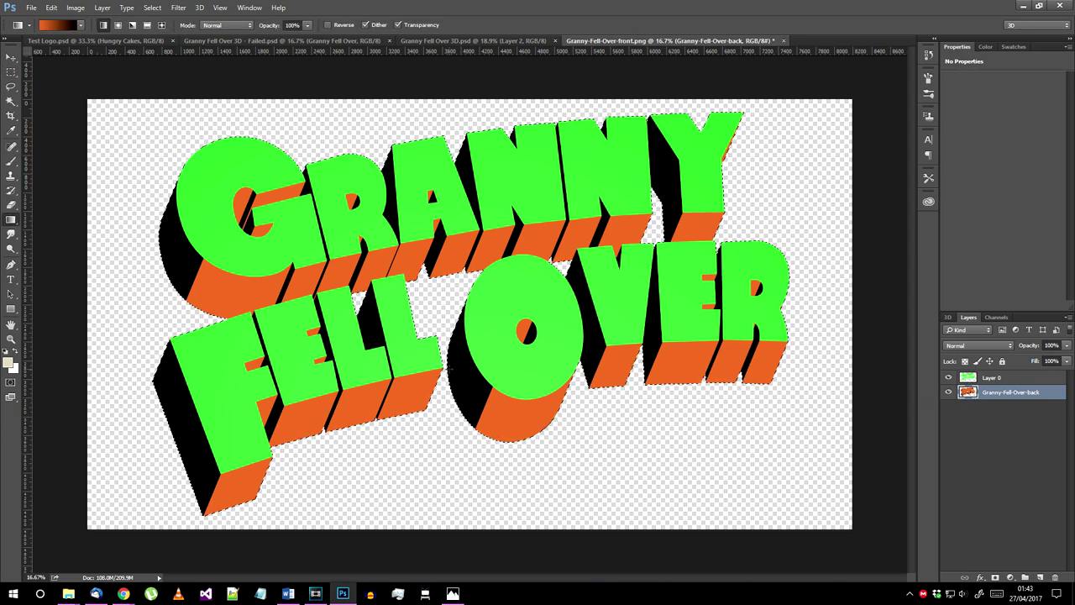
pyautogui.click(10, 88)
pyautogui.click(59, 95)
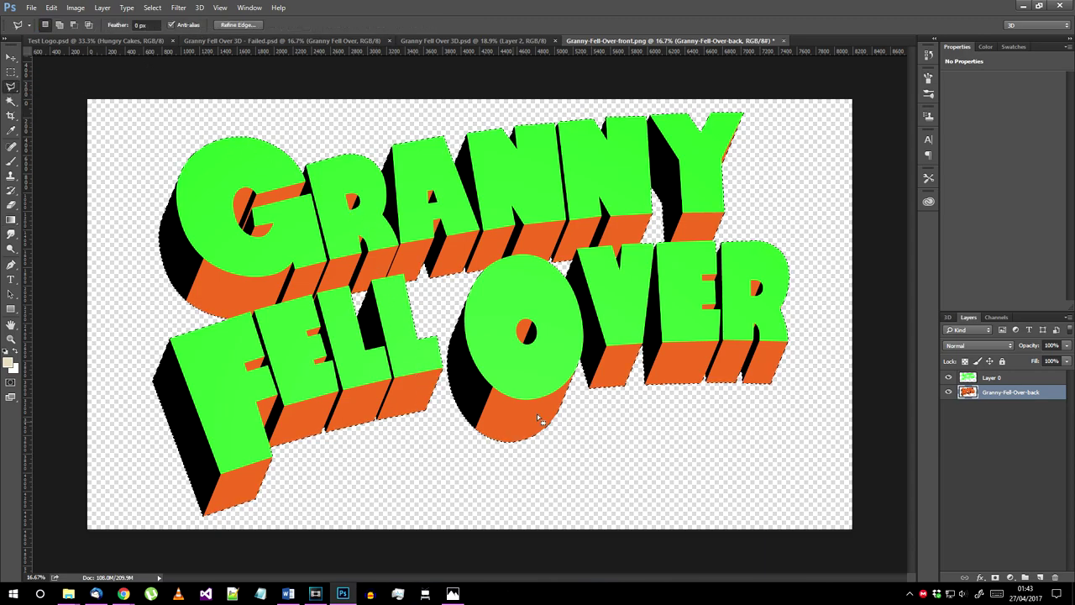
# Step: Alt-trace around the logo to subtract everything except the O's lower-left underside
pyautogui.press('alt')
pyautogui.scroll(5, 564, 478)
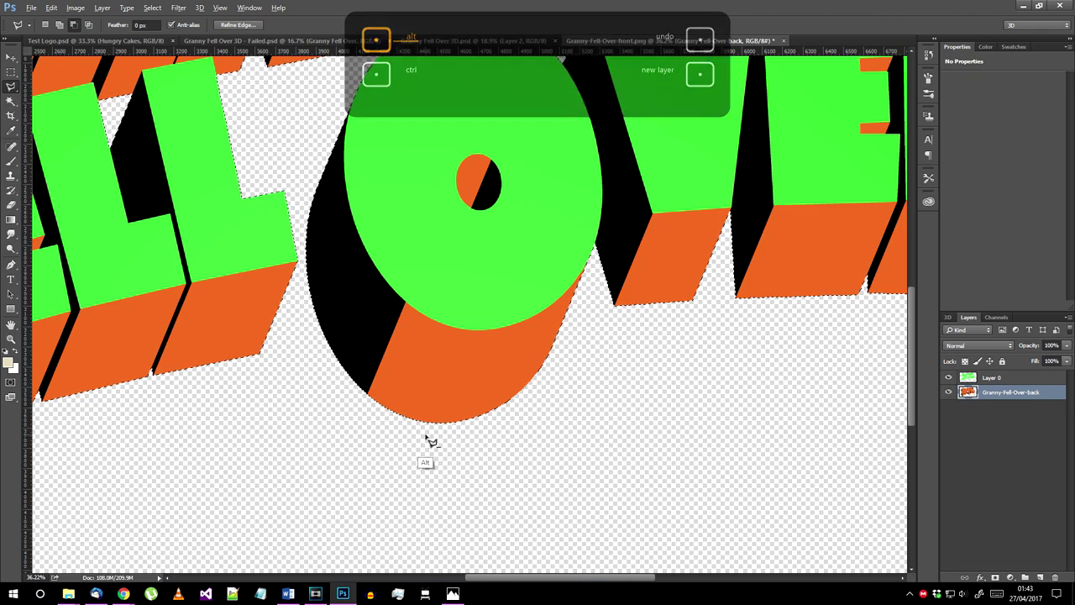
pyautogui.click(428, 431)
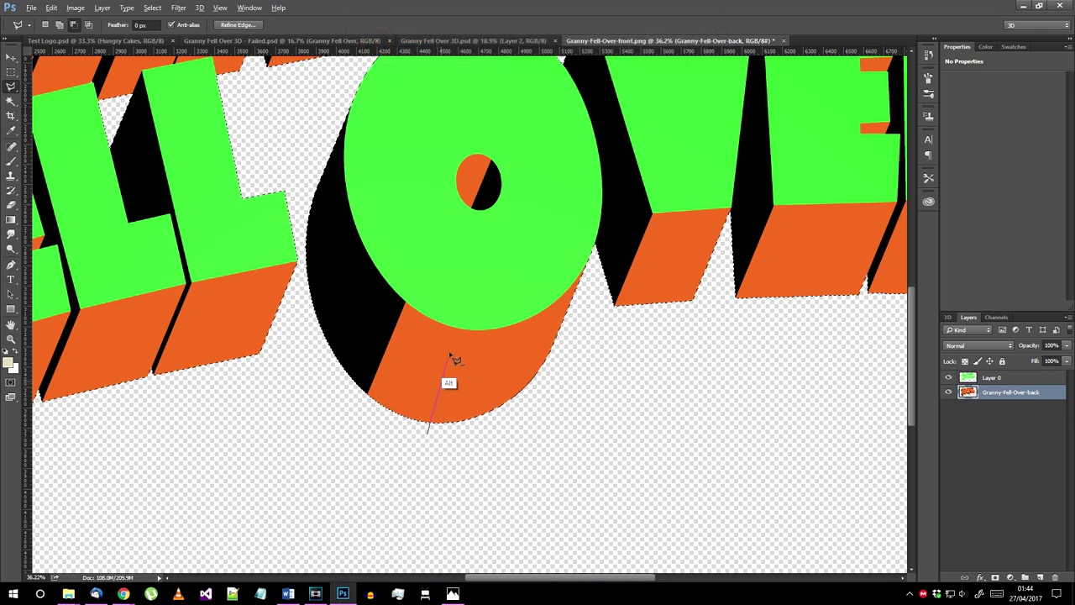
pyautogui.click(483, 301)
pyautogui.click(357, 199)
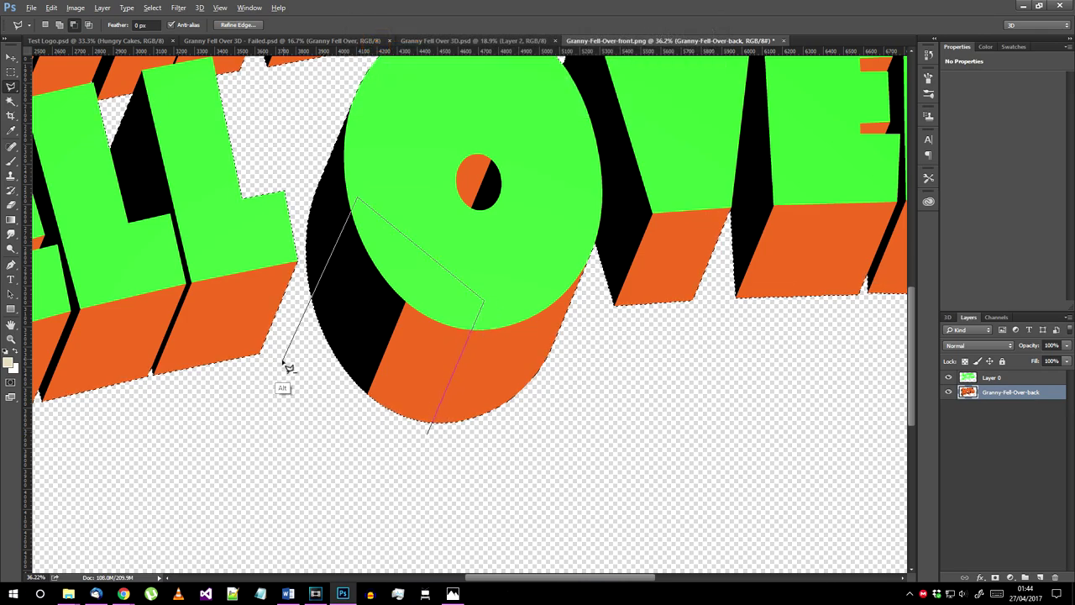
pyautogui.click(284, 357)
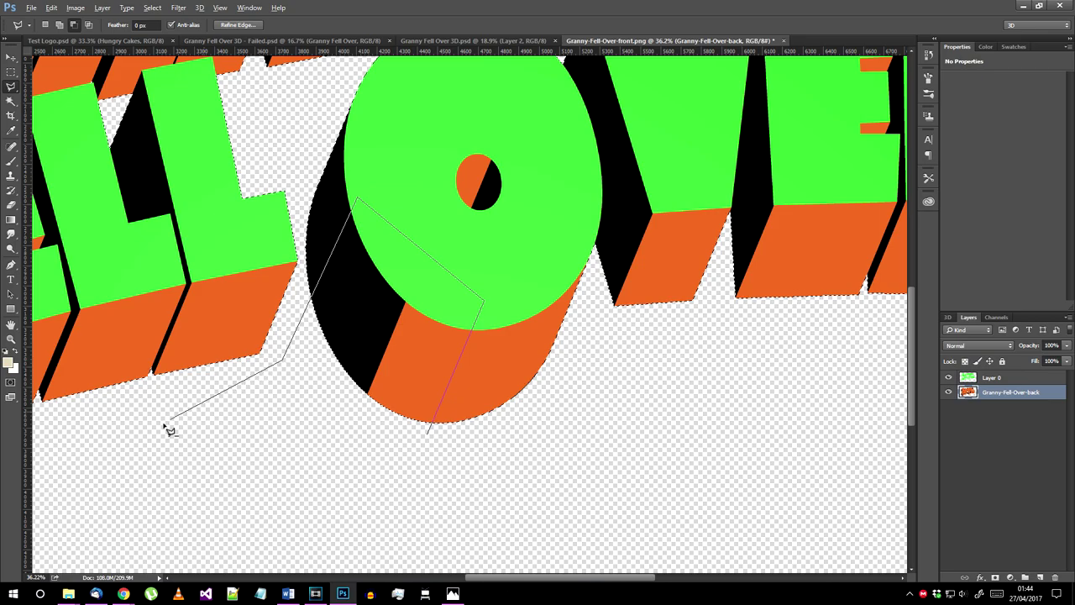
pyautogui.hscroll(1, 114, 429)
pyautogui.scroll(-3, 114, 429)
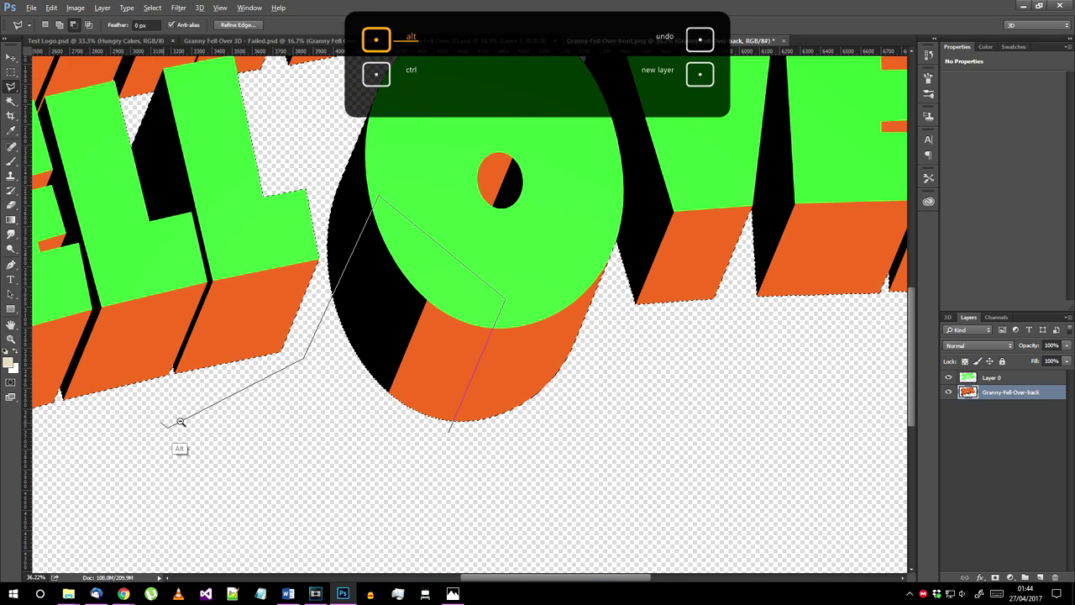
pyautogui.scroll(-1, 181, 388)
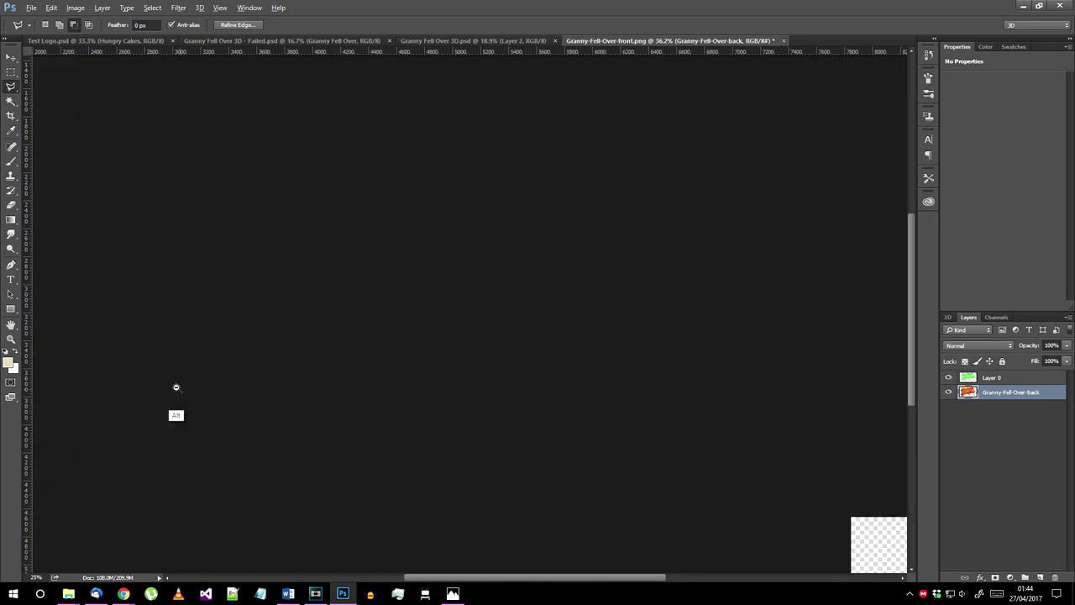
pyautogui.click(290, 481)
pyautogui.click(252, 513)
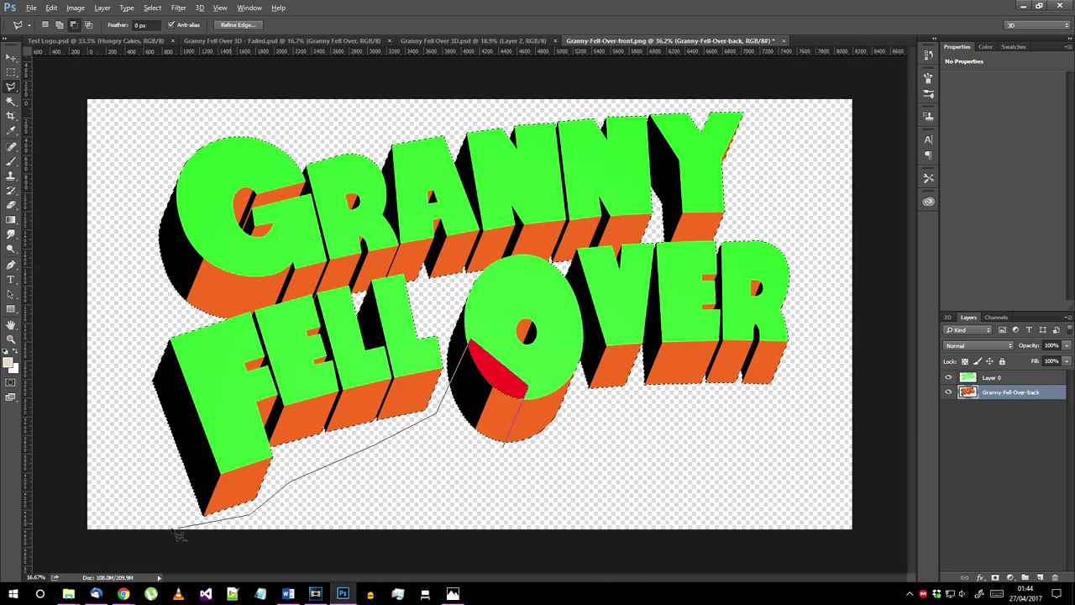
pyautogui.click(166, 521)
pyautogui.click(117, 285)
pyautogui.click(150, 99)
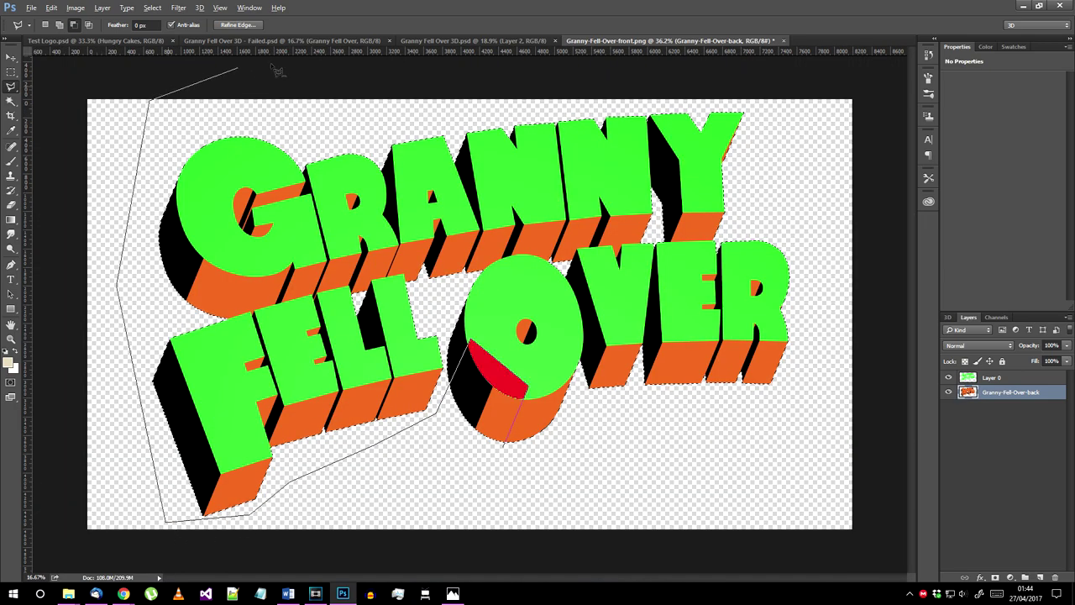
pyautogui.click(821, 78)
pyautogui.click(857, 317)
pyautogui.click(773, 474)
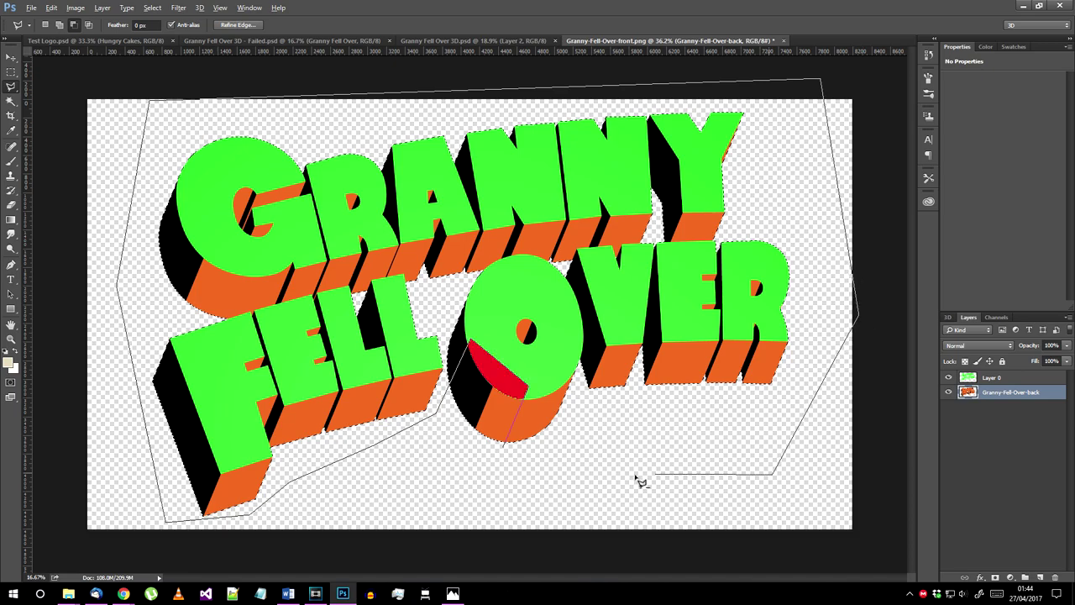
pyautogui.click(507, 442)
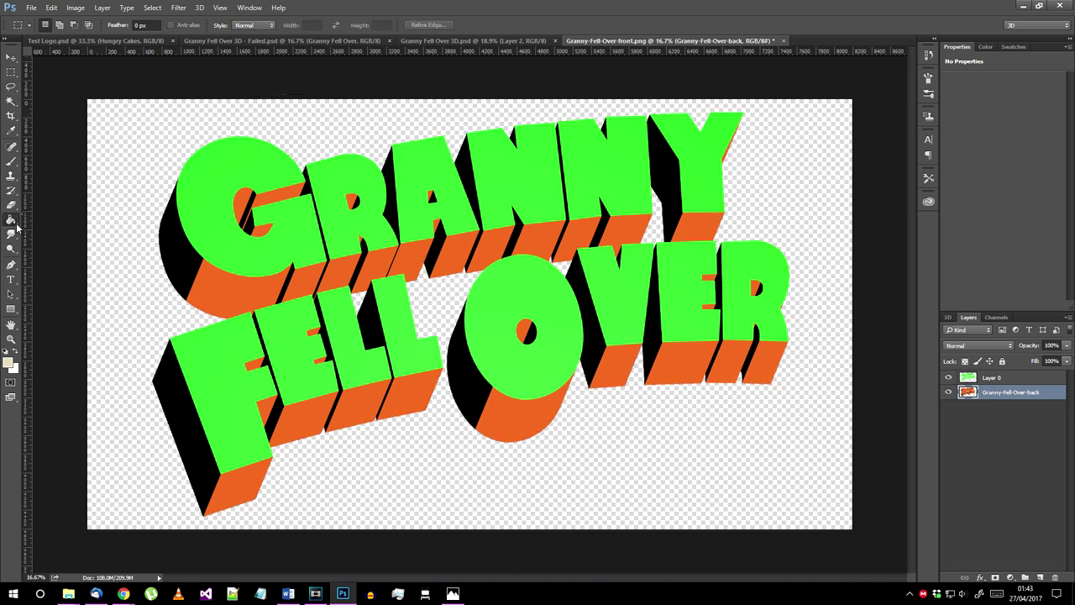
# Step: Set the Gradient tool's stops to orange and black sampled from the letter sides
pyautogui.rightClick(11, 219)
pyautogui.click(55, 221)
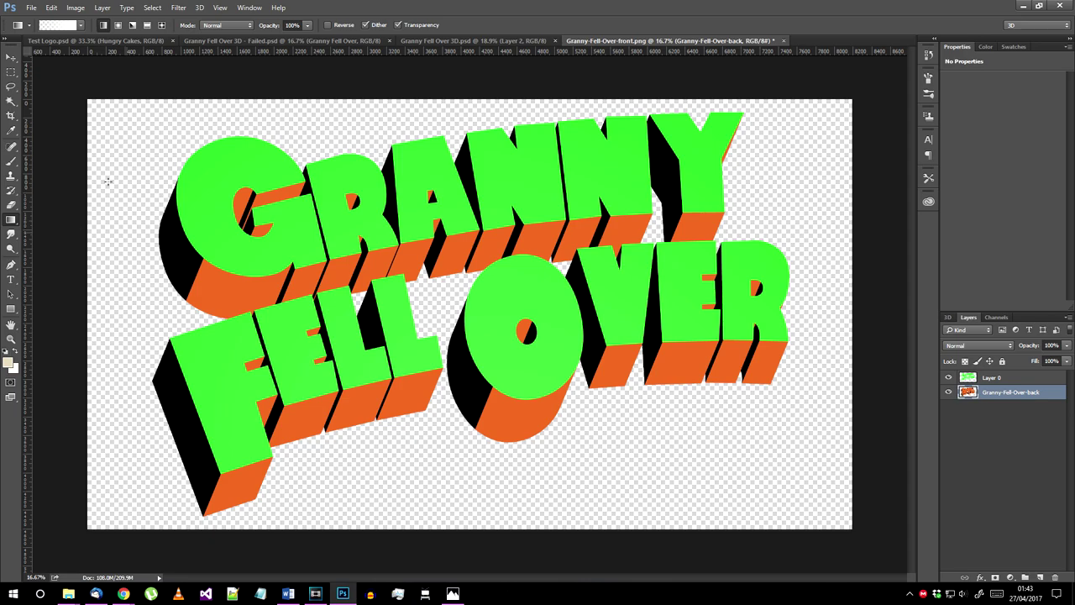
pyautogui.click(57, 25)
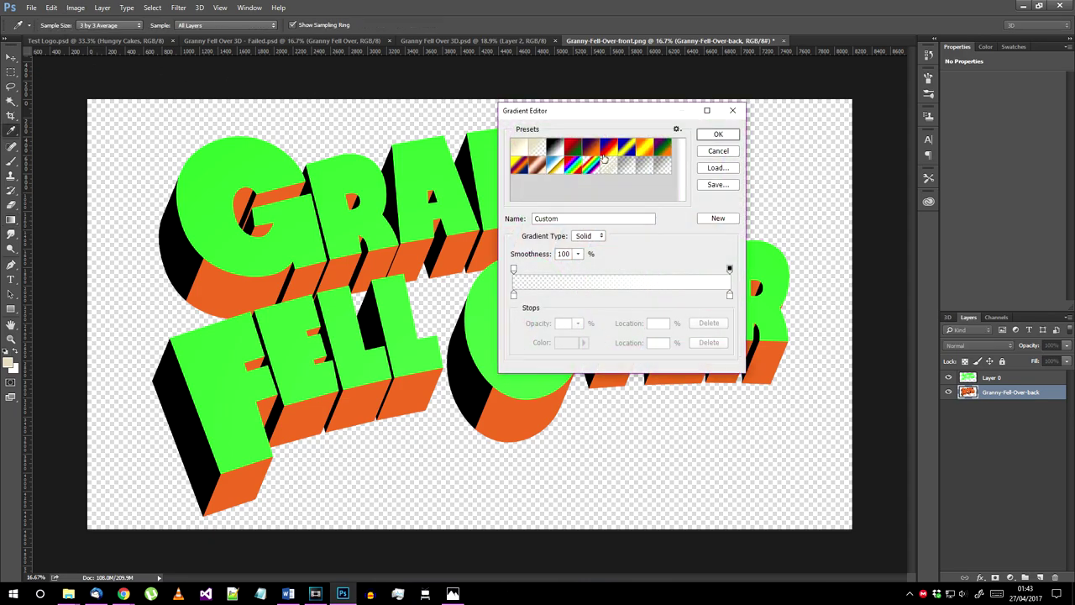
pyautogui.doubleClick(513, 295)
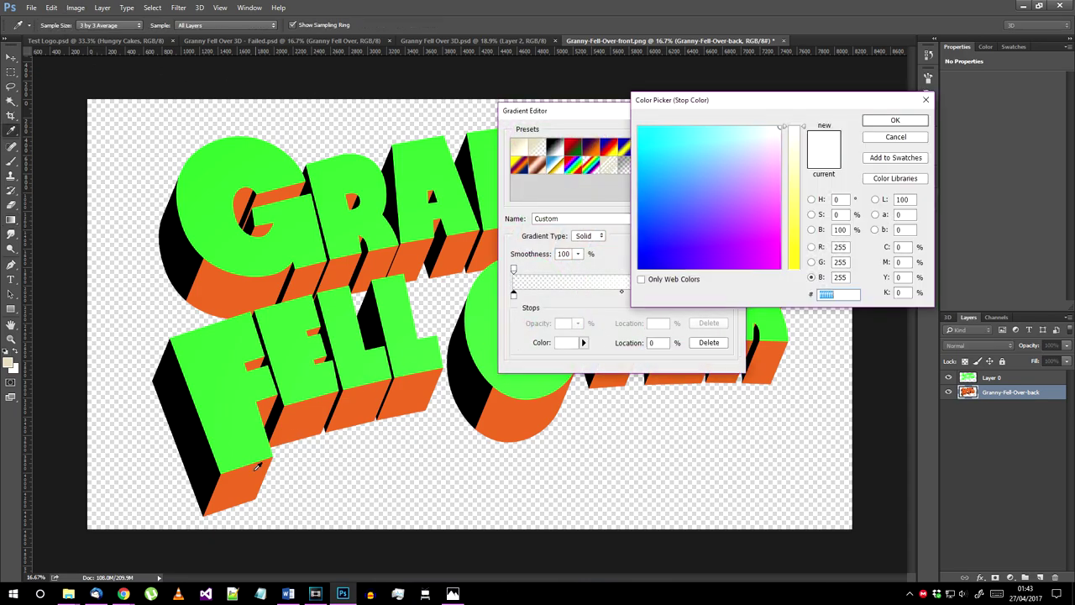
pyautogui.click(251, 471)
pyautogui.click(895, 121)
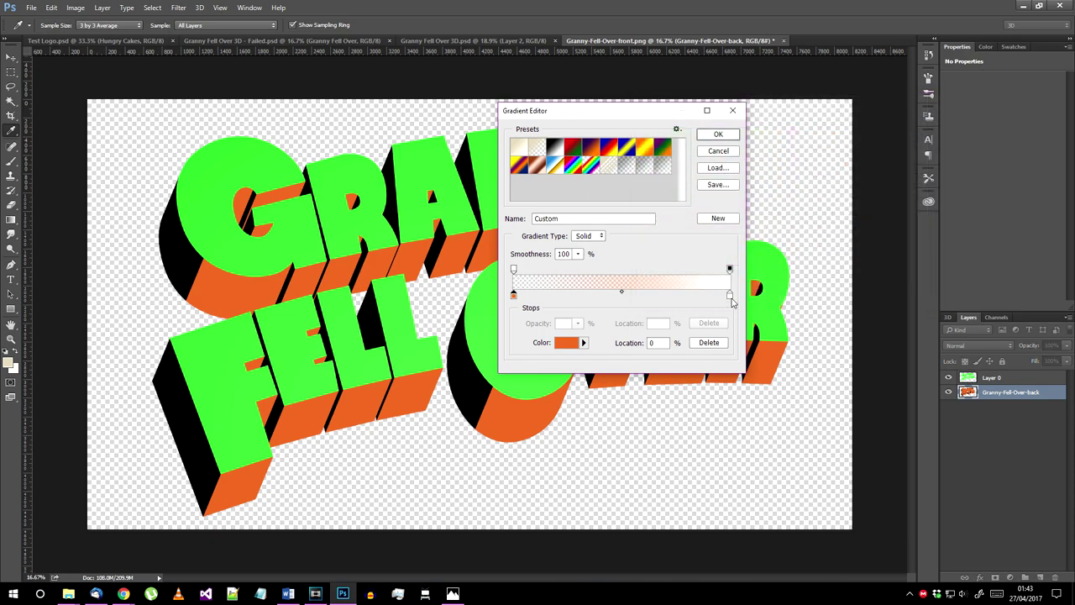
pyautogui.click(730, 295)
pyautogui.click(566, 343)
pyautogui.click(202, 432)
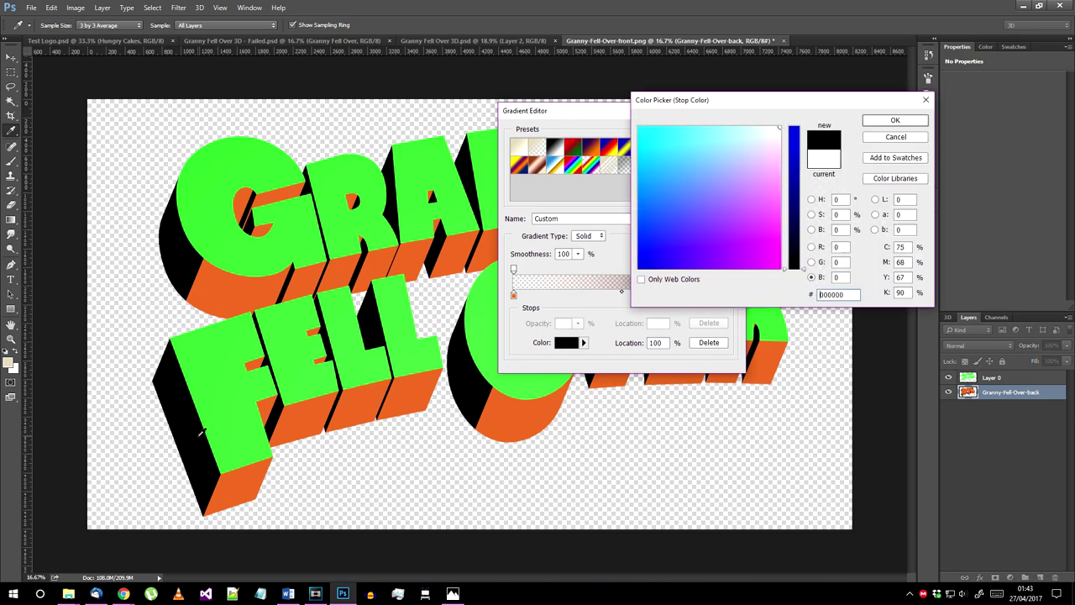
pyautogui.click(895, 121)
# Step: Accept the orange-to-black gradient and shade the O's side from black into orange
pyautogui.click(514, 268)
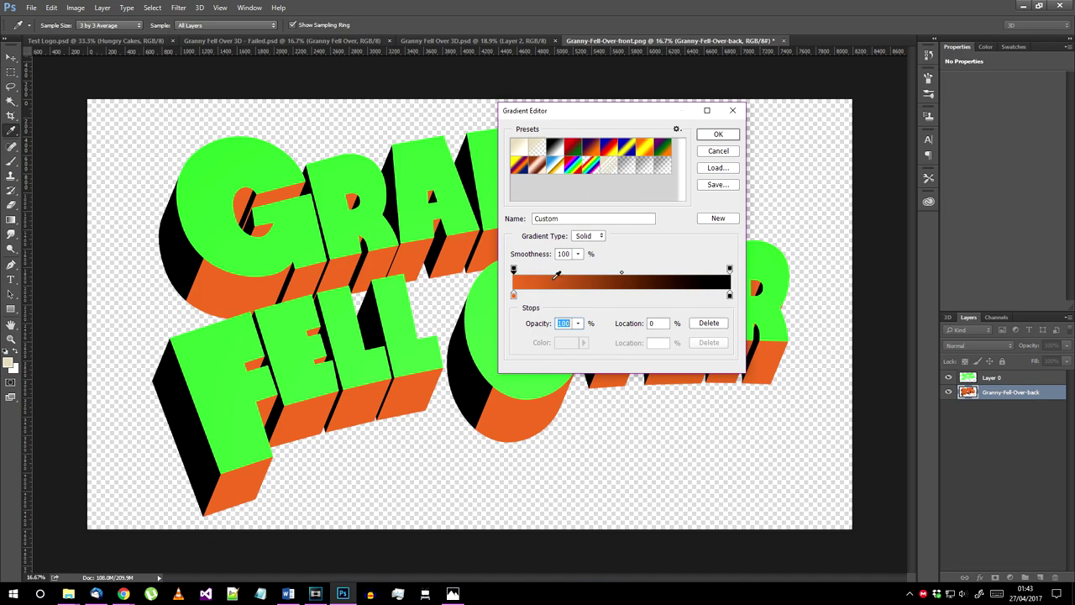
pyautogui.click(718, 135)
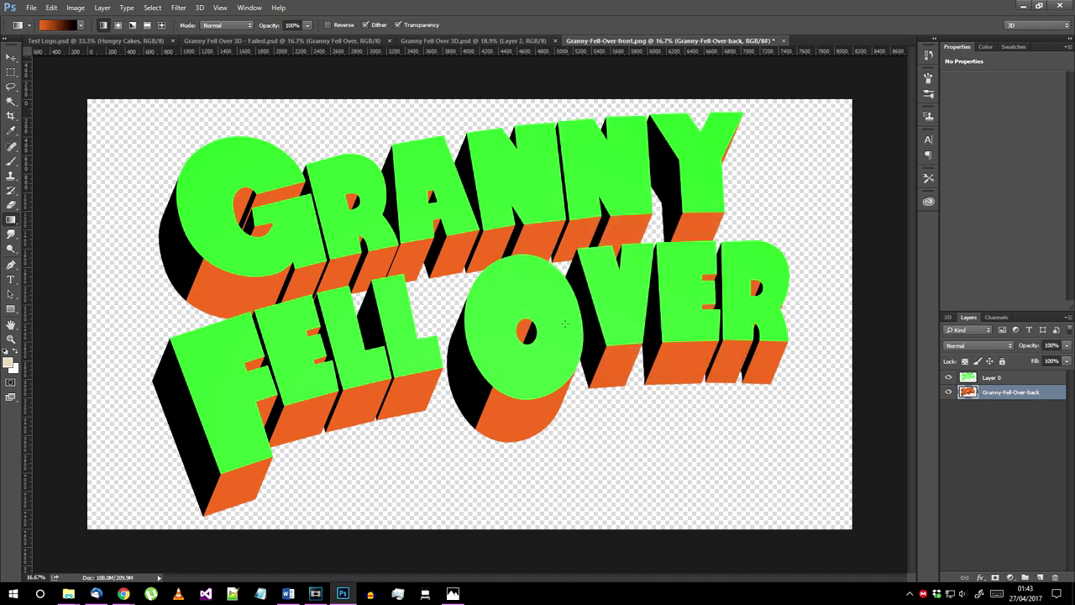
pyautogui.scroll(5, 522, 358)
pyautogui.moveTo(378, 271); pyautogui.dragTo(312, 226)
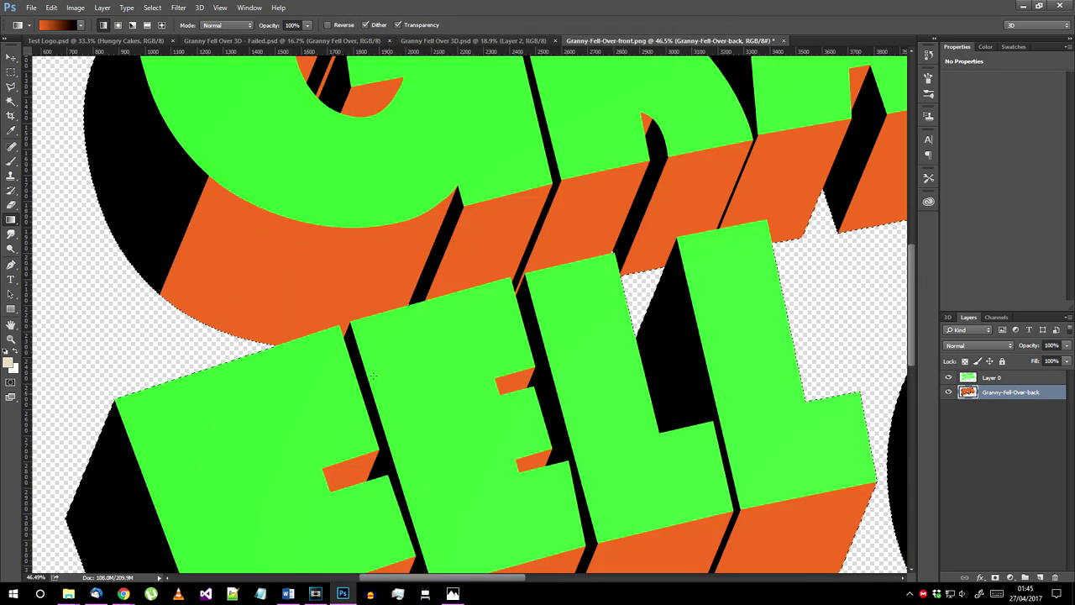
# Step: With the Polygonal Lasso, trim the selection down to just the G's side face
pyautogui.press('l')
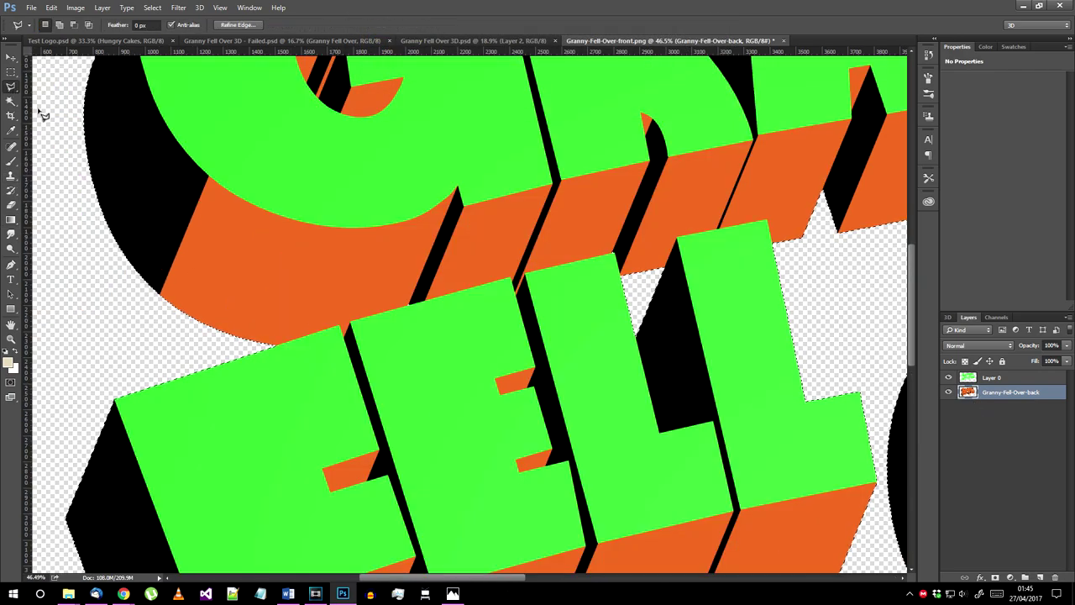
pyautogui.keyDown('alt'); pyautogui.click(248, 342); pyautogui.keyUp('alt')
pyautogui.keyDown('alt'); pyautogui.click(313, 172); pyautogui.keyUp('alt')
pyautogui.scroll(-2, 179, 116)
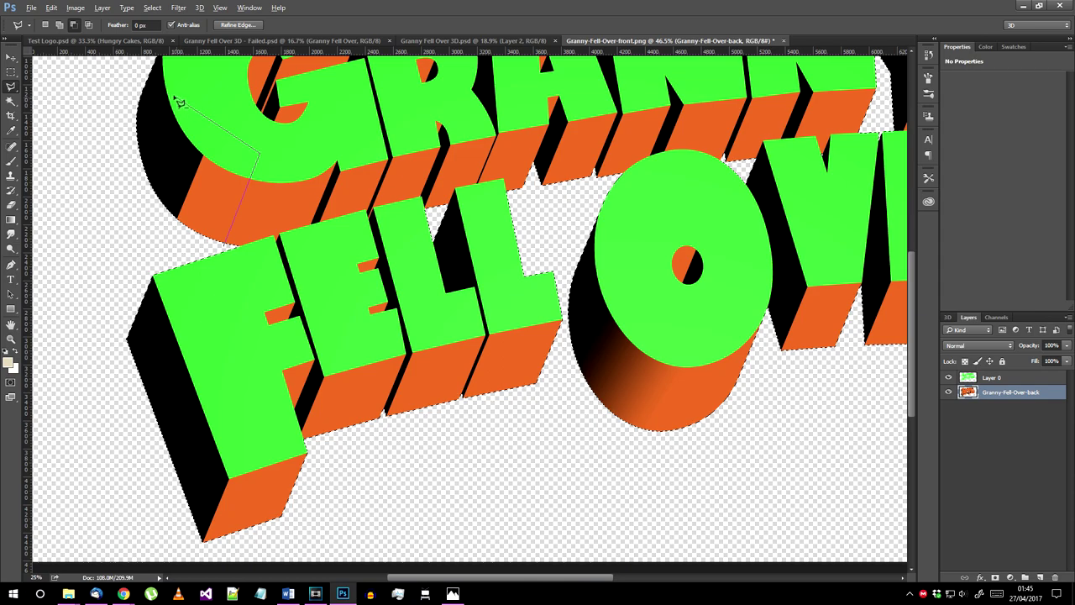
pyautogui.keyDown('alt'); pyautogui.click(168, 99); pyautogui.keyUp('alt')
pyautogui.click(125, 206)
pyautogui.click(106, 108)
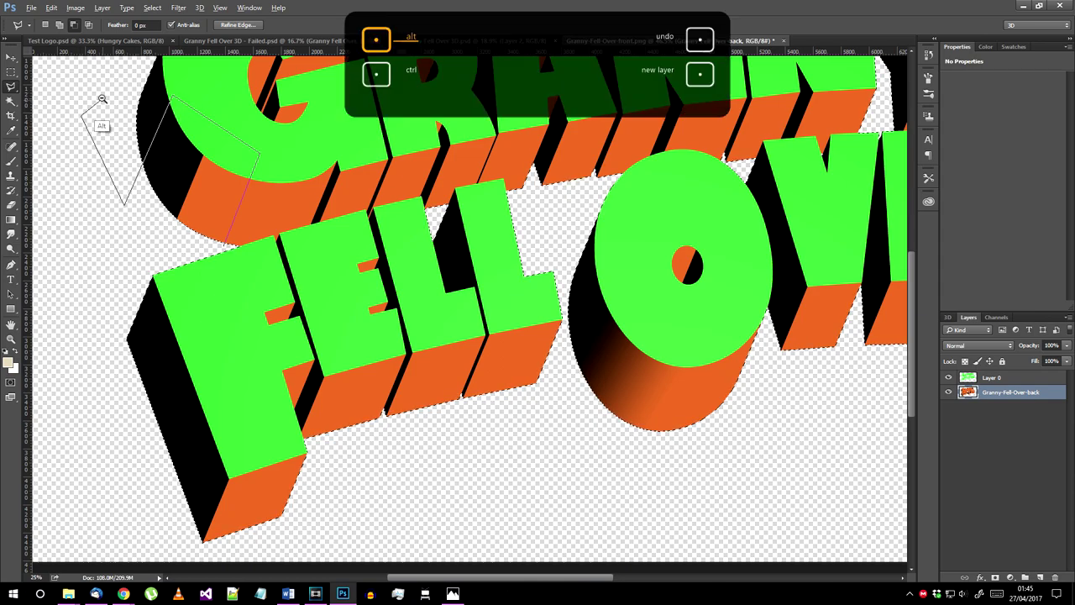
pyautogui.scroll(-1, 106, 111)
pyautogui.click(151, 105)
pyautogui.click(817, 78)
pyautogui.click(864, 374)
pyautogui.keyDown('alt'); pyautogui.click(617, 497); pyautogui.keyUp('alt')
pyautogui.keyDown('alt'); pyautogui.click(173, 533); pyautogui.keyUp('alt')
pyautogui.keyDown('alt'); pyautogui.click(126, 324); pyautogui.keyUp('alt')
pyautogui.keyDown('alt'); pyautogui.click(248, 343); pyautogui.keyUp('alt')
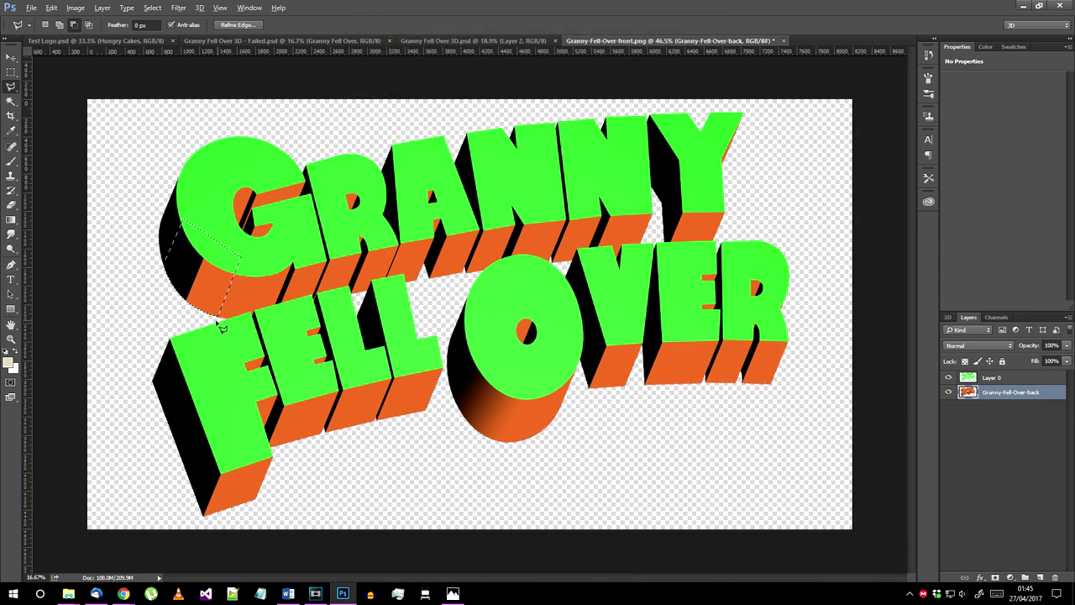
# Step: Drag a gradient across the G's side, shading it from black into orange
pyautogui.press('g')
pyautogui.scroll(4, 227, 278)
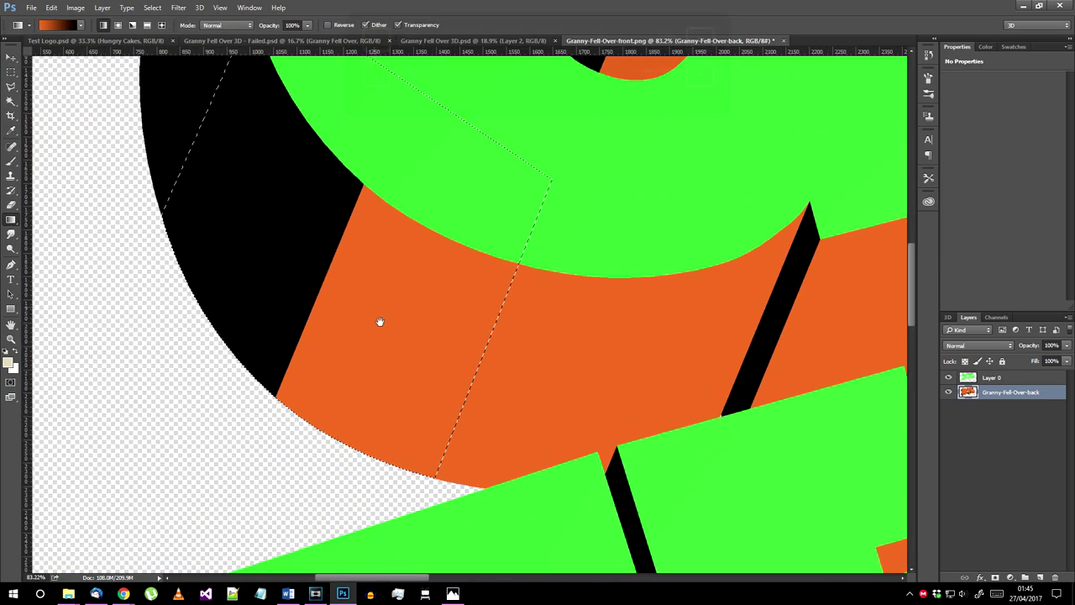
pyautogui.moveTo(201, 200); pyautogui.dragTo(472, 338)
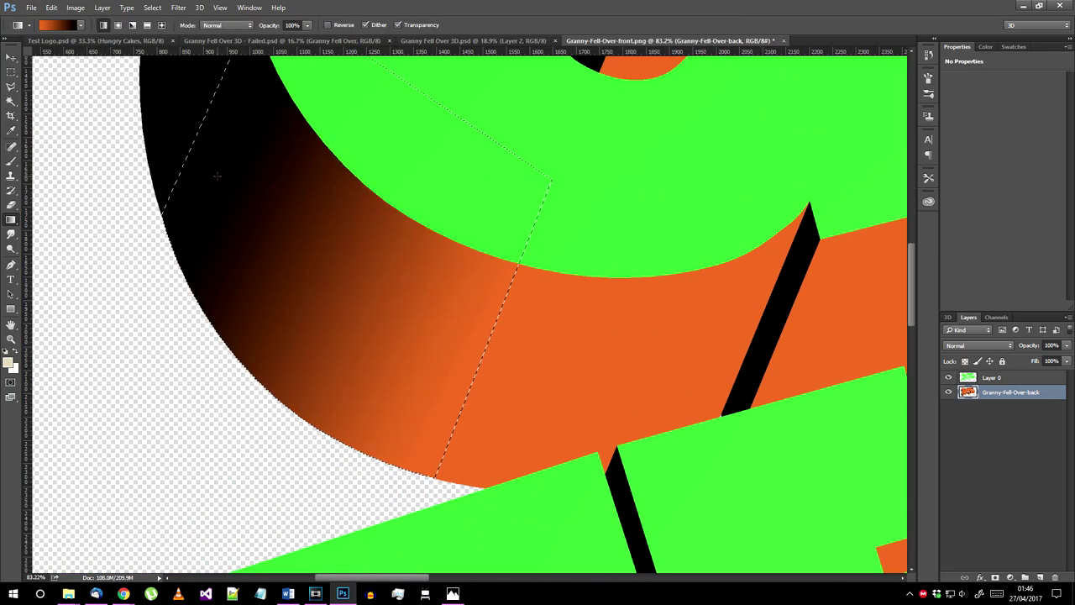
pyautogui.scroll(-4, 217, 176)
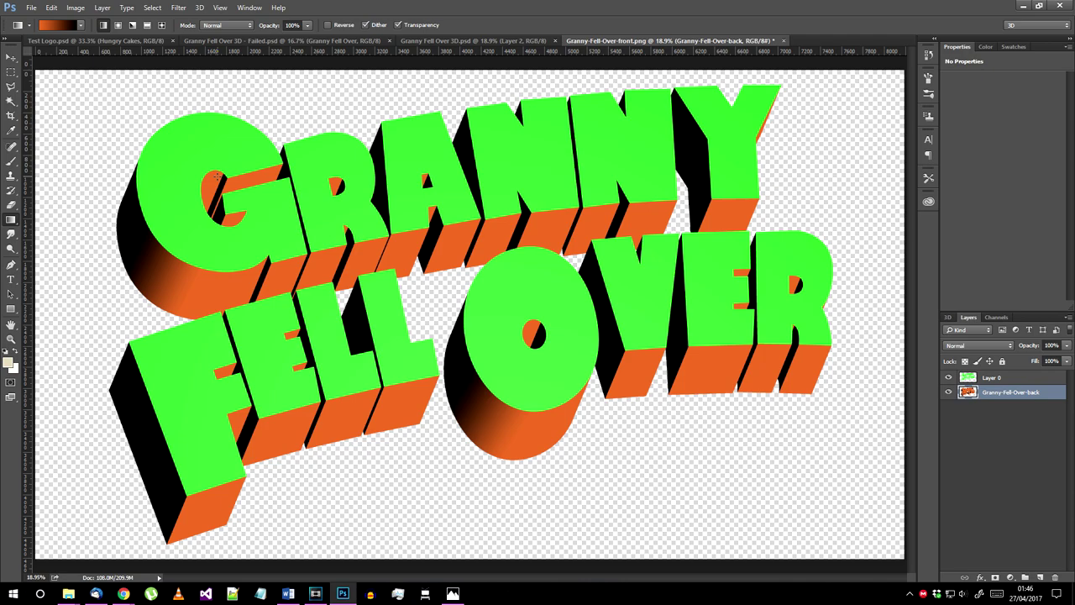
# Step: Give the back logo layer a 50 px black Stroke via Blending Options
pyautogui.rightClick(997, 395)
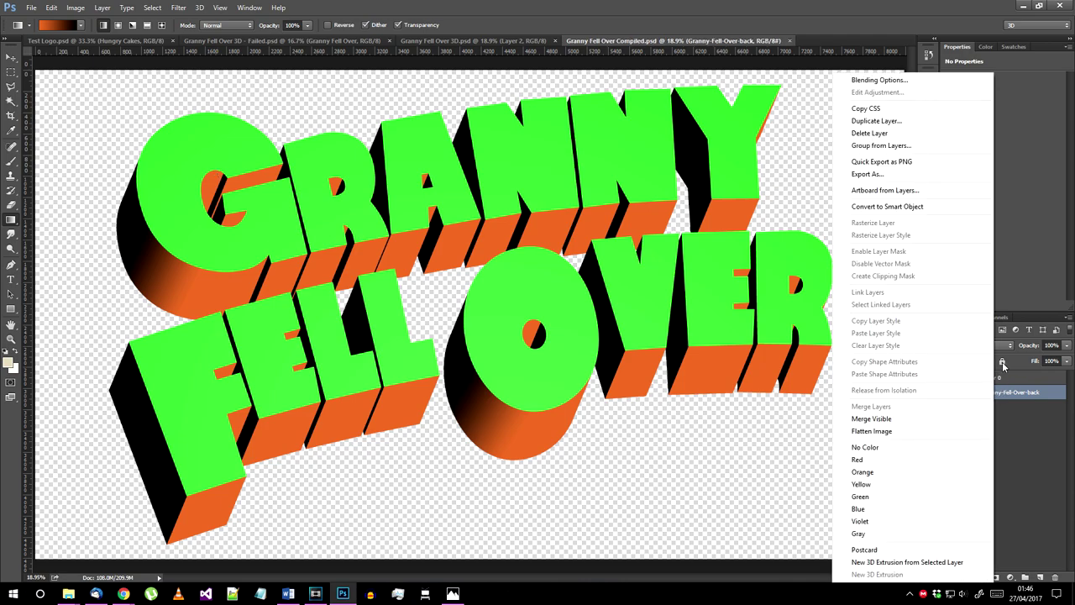
pyautogui.click(963, 79)
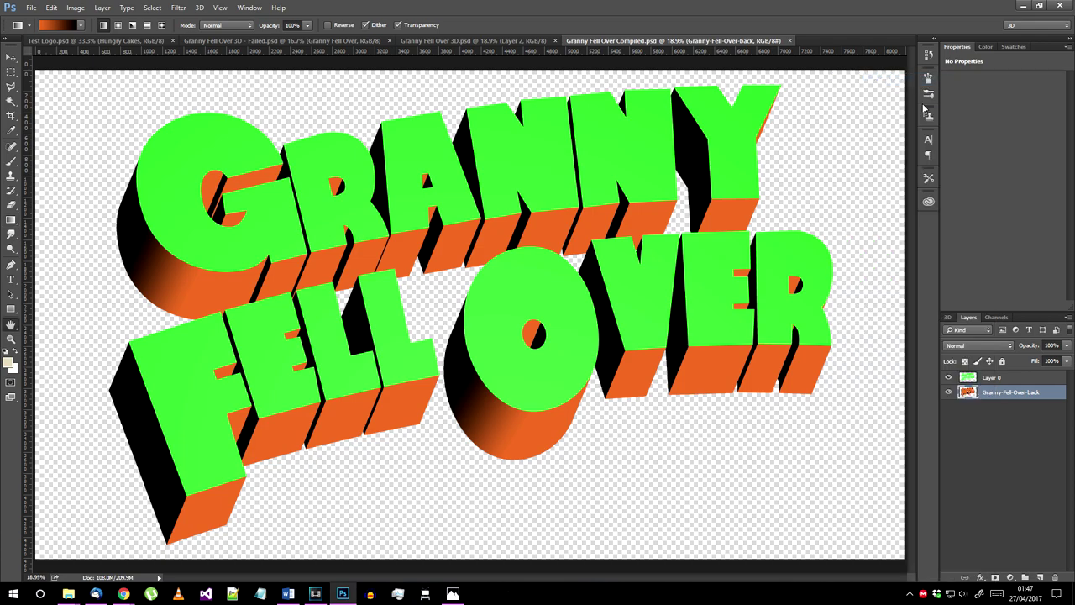
pyautogui.click(619, 346)
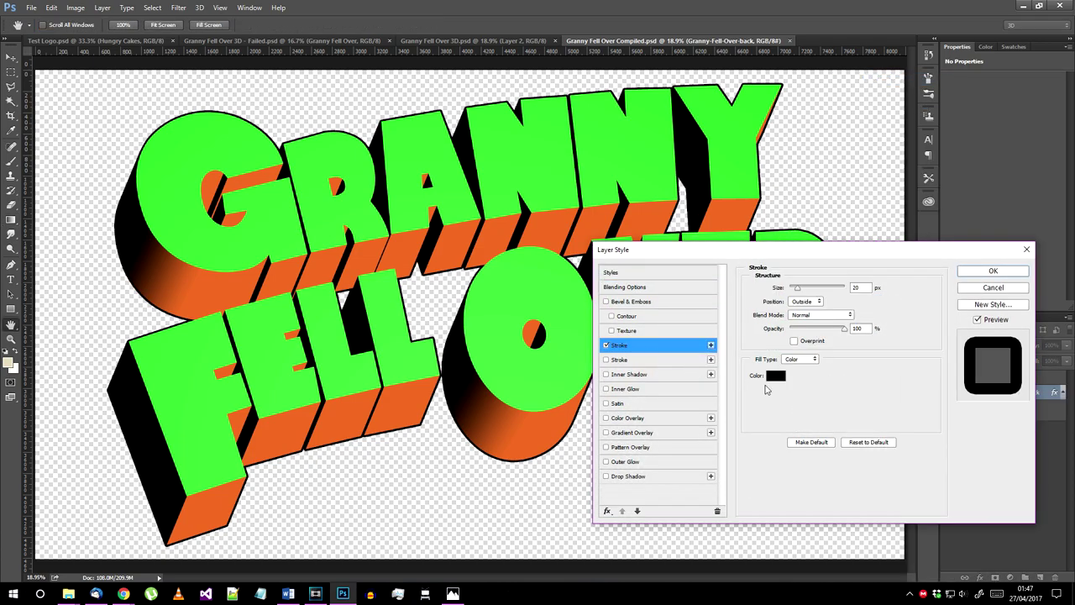
pyautogui.doubleClick(857, 288)
pyautogui.moveTo(798, 288); pyautogui.dragTo(804, 288)
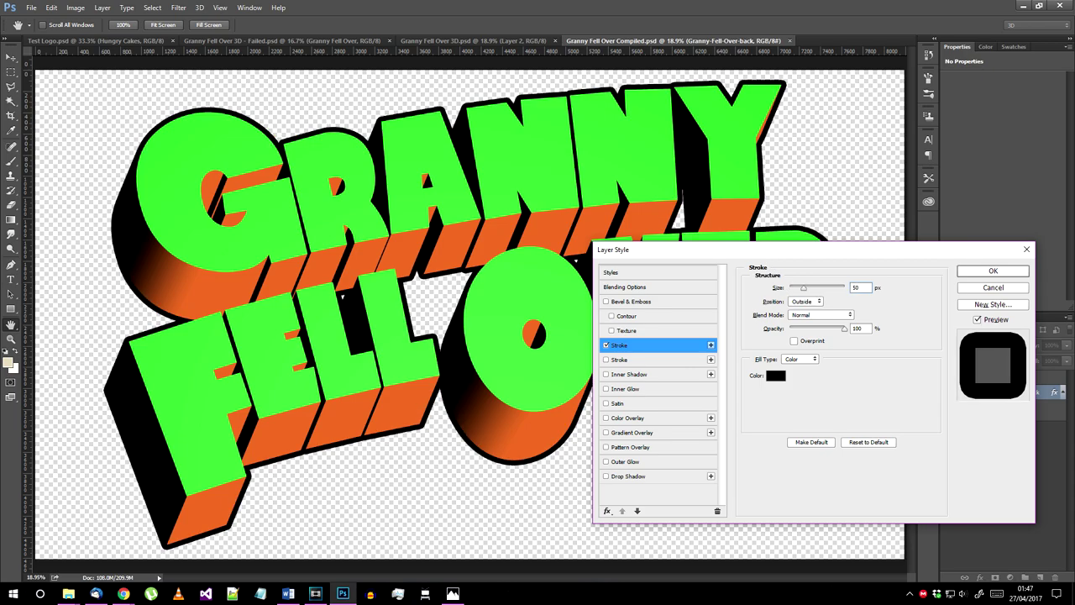
pyautogui.click(993, 271)
# Step: Open Layer 0's Blending Options and enable a black Stroke
pyautogui.rightClick(975, 387)
pyautogui.click(882, 77)
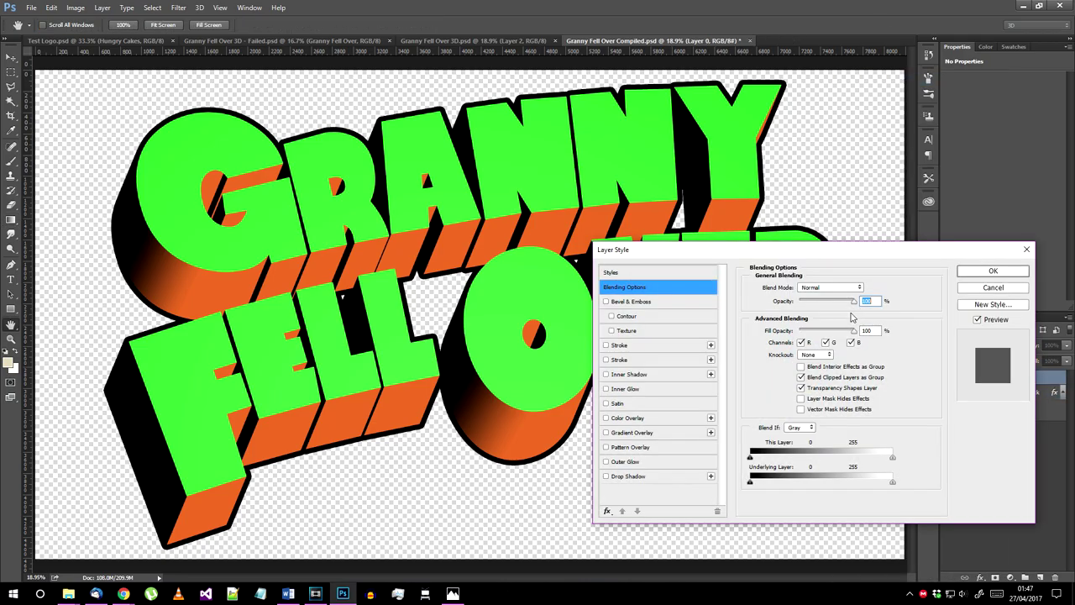
pyautogui.click(625, 346)
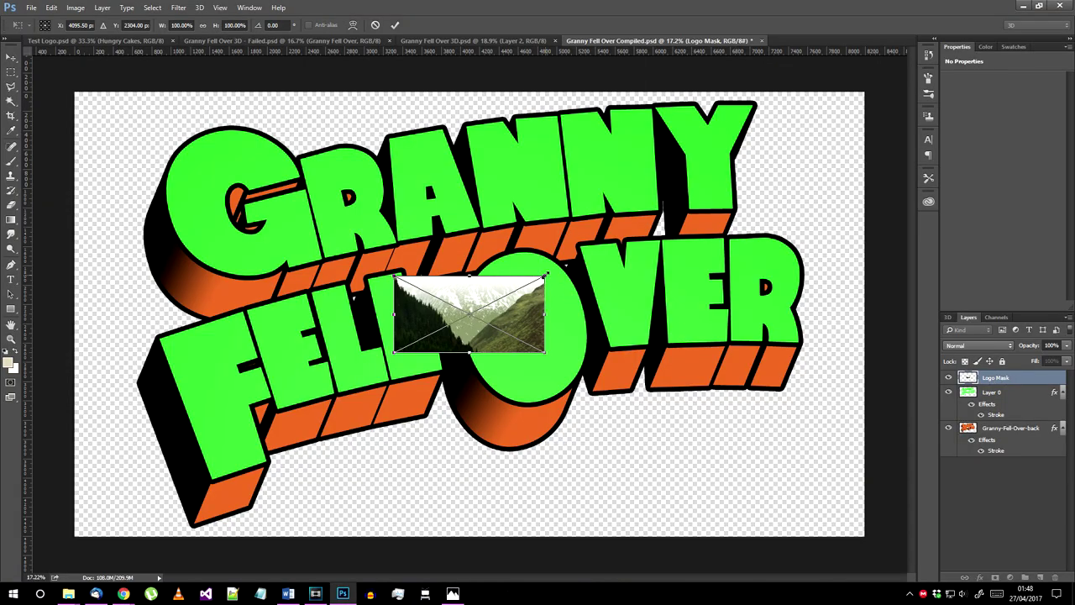
# Step: Enlarge the placed Logo Mask photo to cover the whole logo and commit it
pyautogui.moveTo(546, 275); pyautogui.dragTo(891, 98)
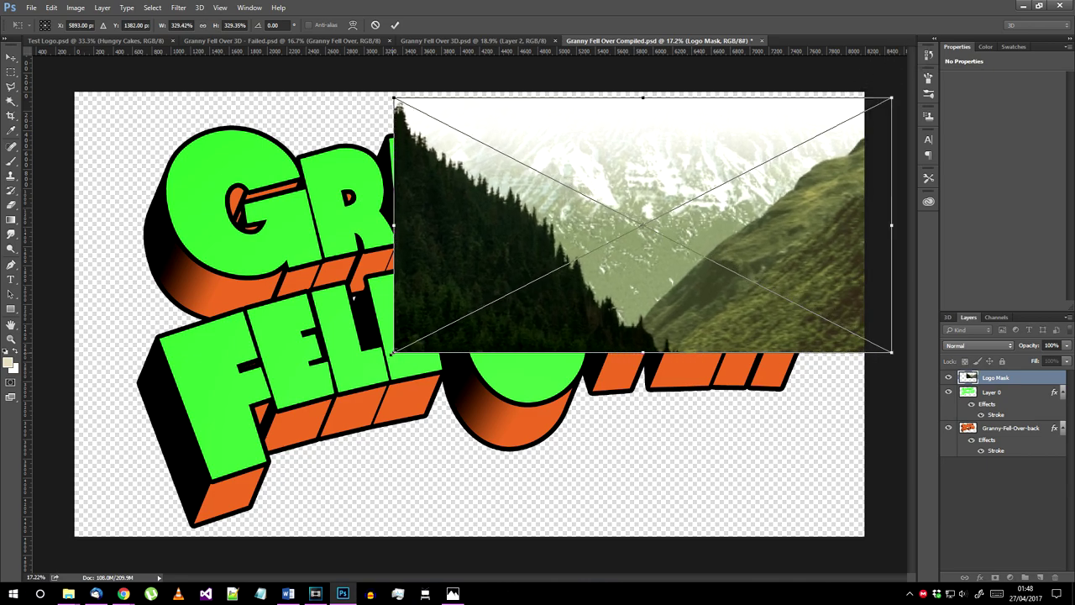
pyautogui.moveTo(392, 353); pyautogui.dragTo(110, 466)
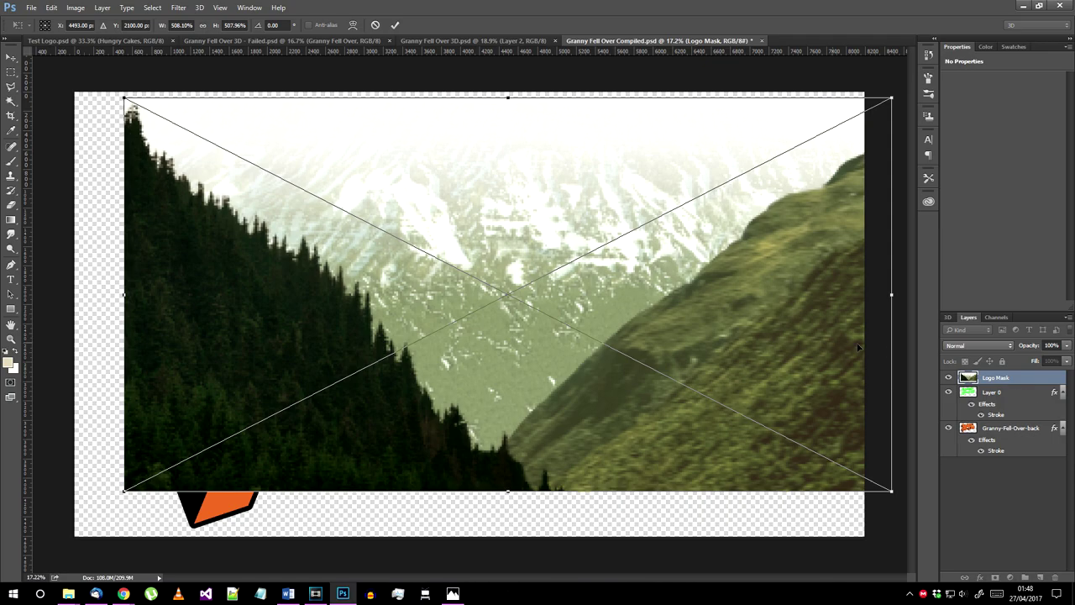
pyautogui.press('g')
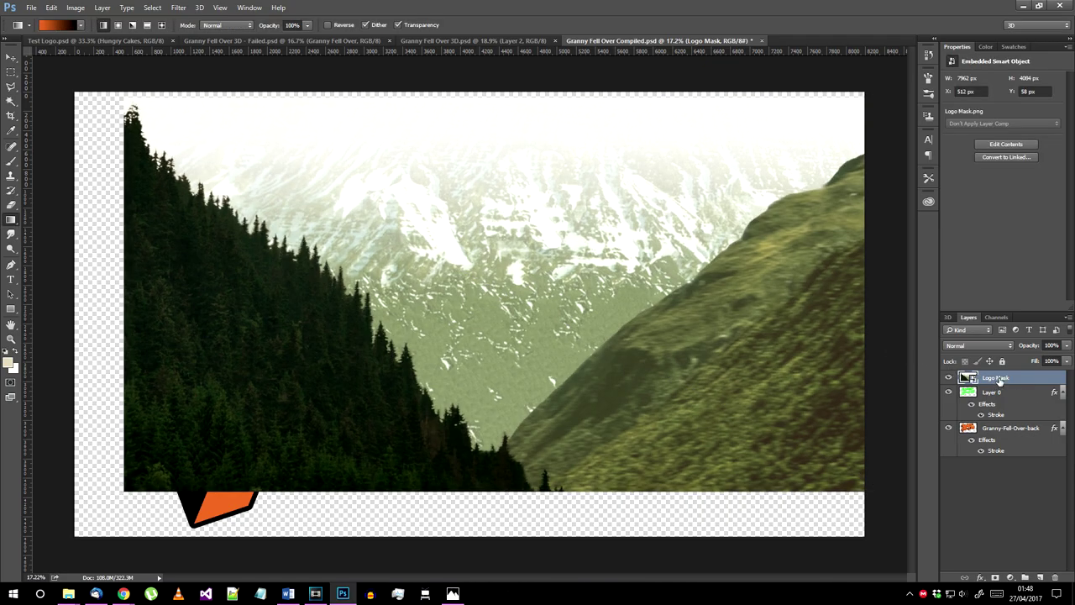
# Step: Clip the mountain photo into the lettering and reposition it inside the letters
pyautogui.rightClick(1000, 381)
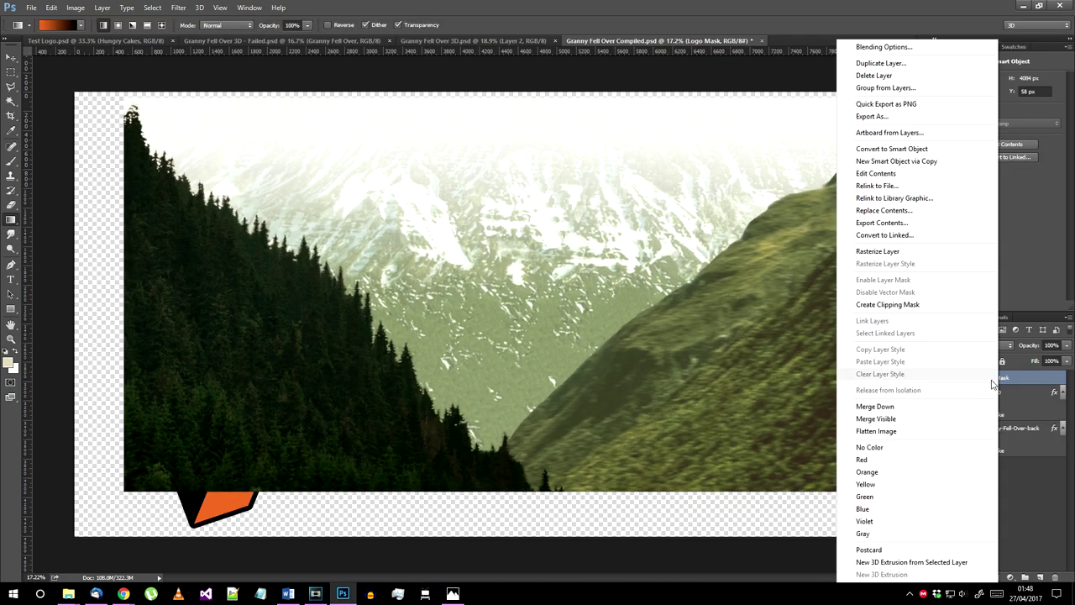
pyautogui.click(949, 304)
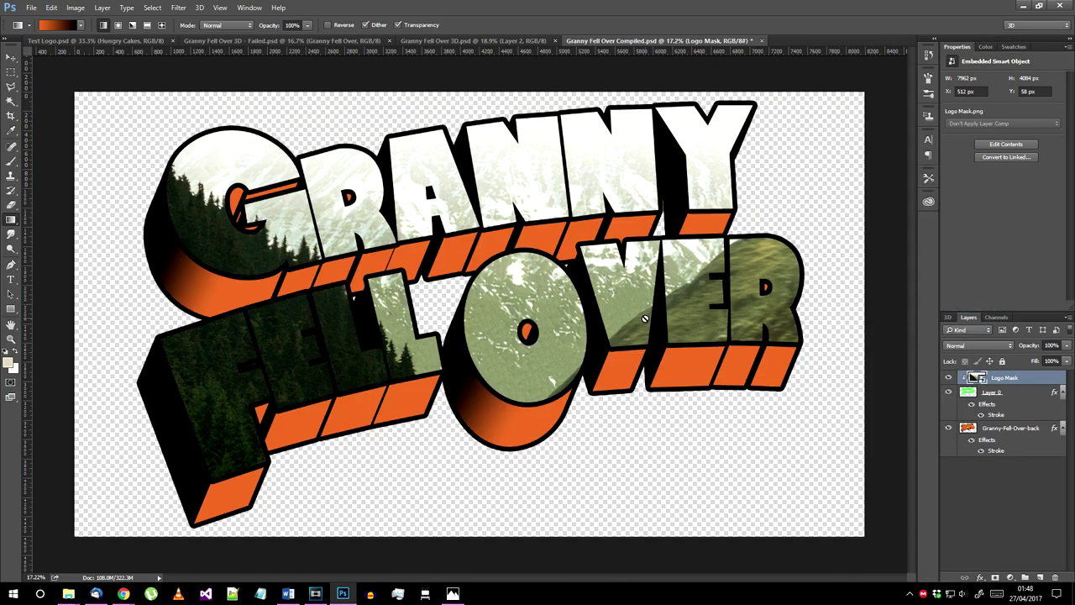
pyautogui.click(12, 57)
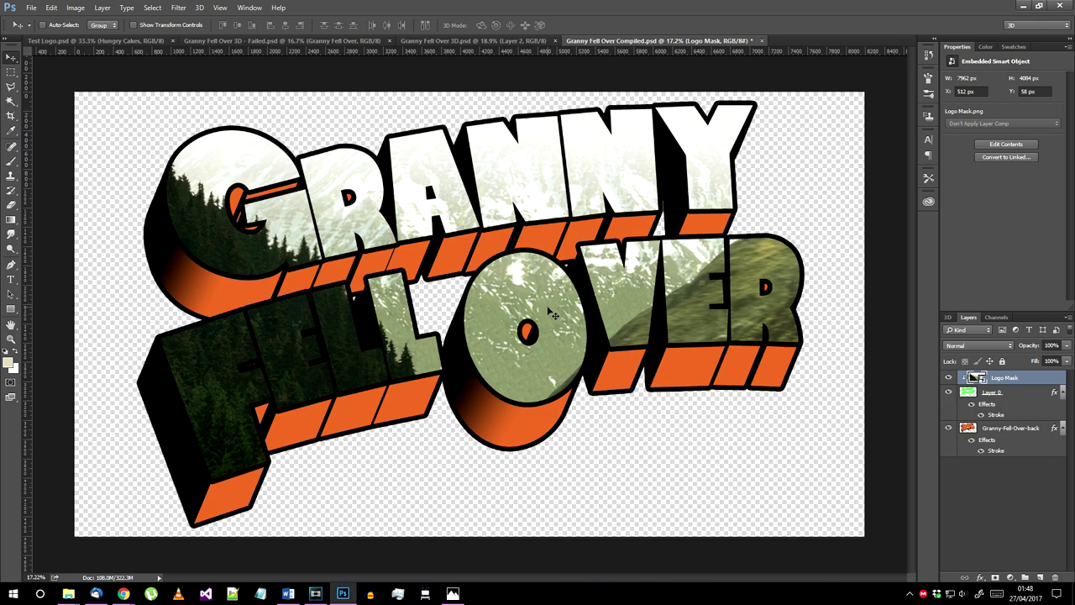
pyautogui.moveTo(551, 314); pyautogui.dragTo(515, 323)
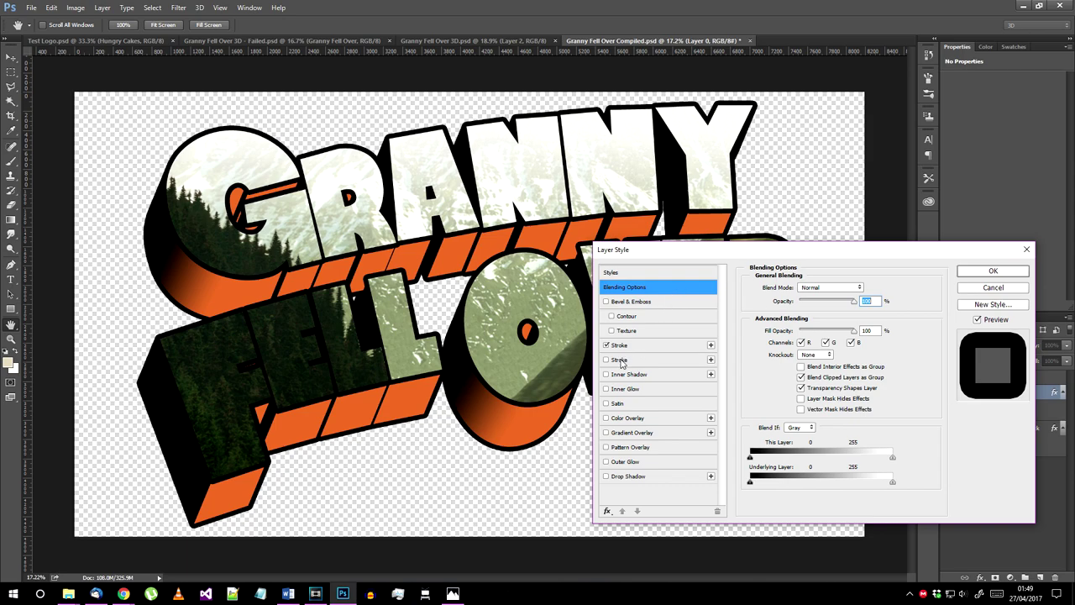
# Step: Add a second 40 px off-white inside stroke to Layer 0, then save the document
pyautogui.click(621, 362)
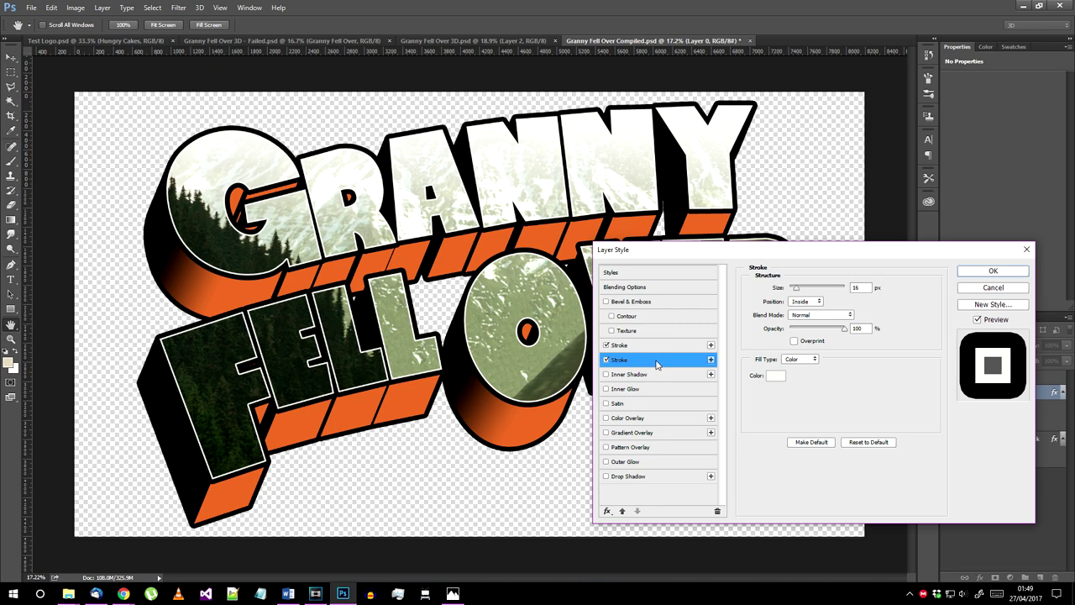
pyautogui.doubleClick(865, 288)
pyautogui.write('50')
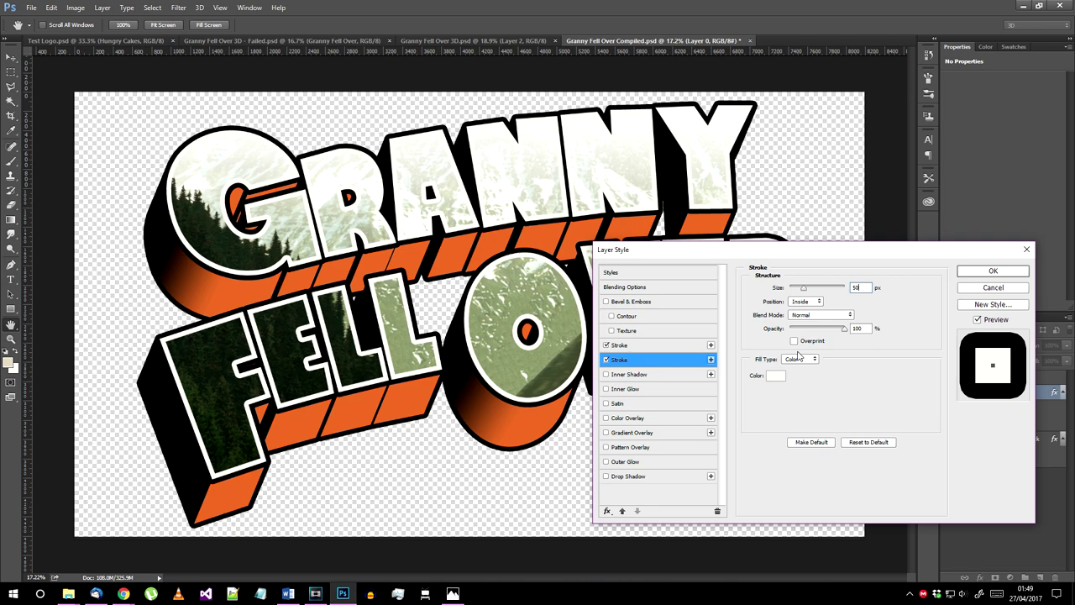
pyautogui.click(775, 375)
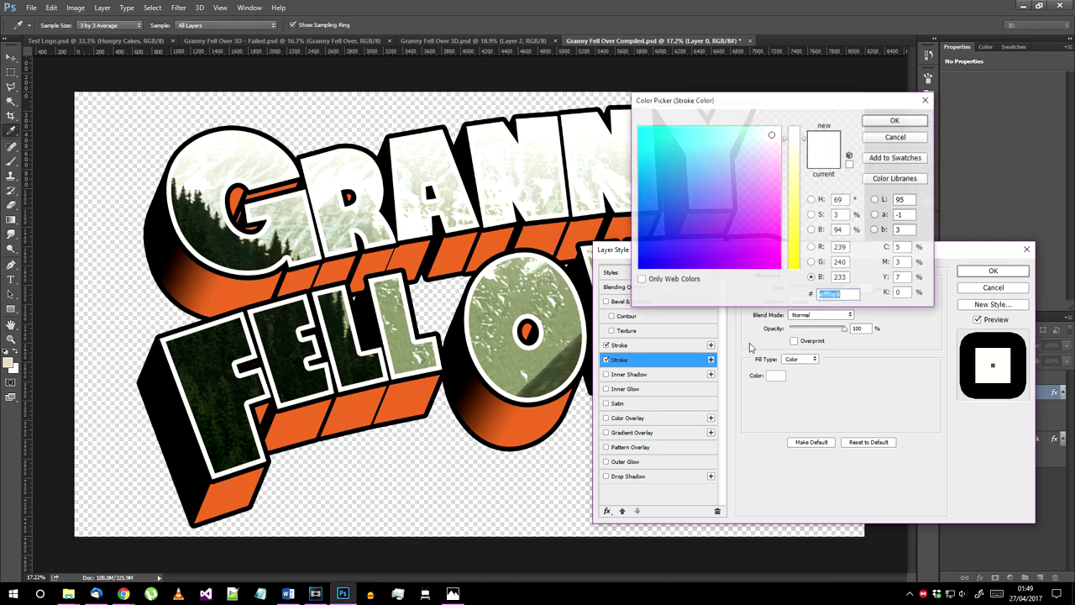
pyautogui.click(591, 116)
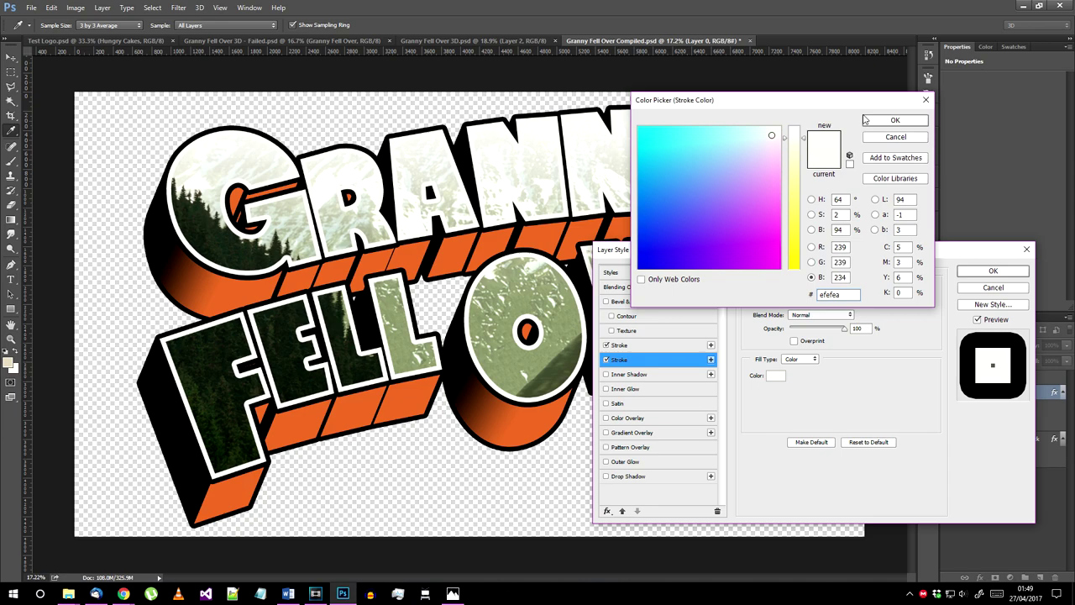
pyautogui.click(896, 120)
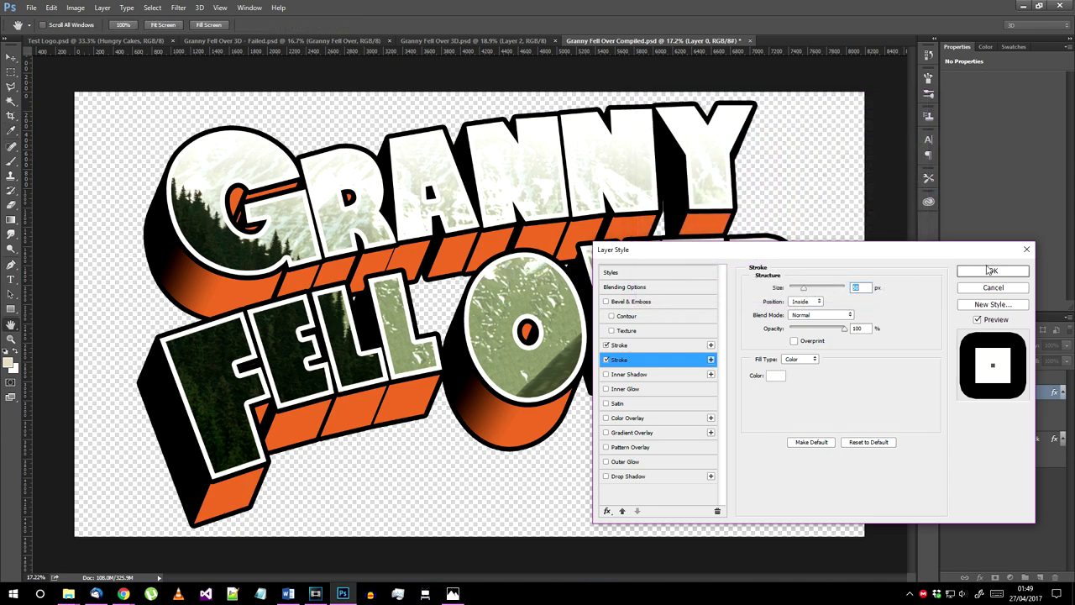
pyautogui.write('40')
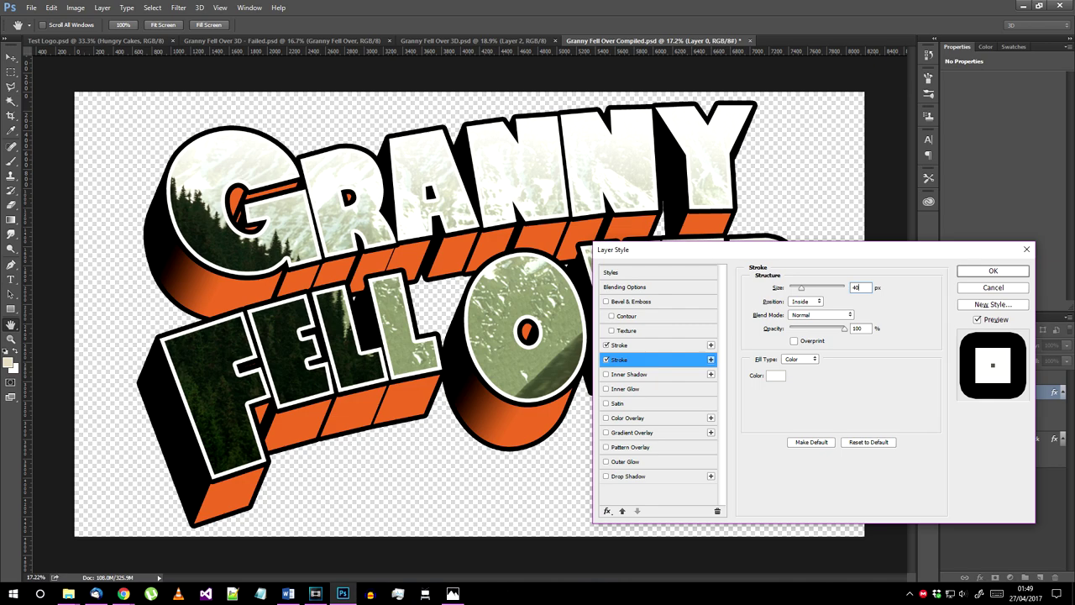
pyautogui.press('Return')
pyautogui.hotkey('ctrl', 's')
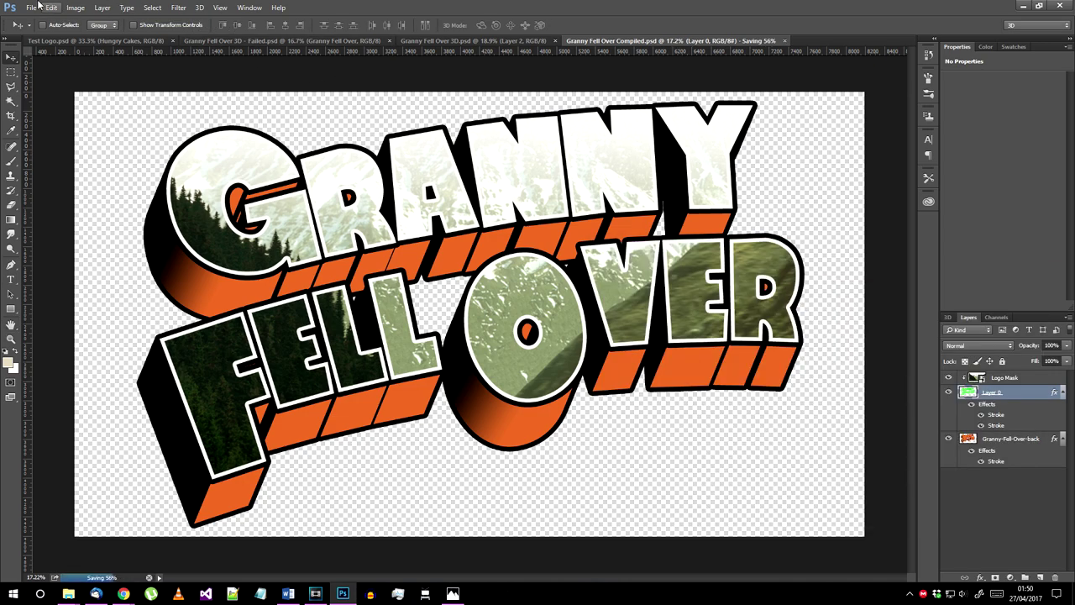
# Step: Quick Export as PNG, saving Granny Fell Over Compiled.png in the Granny Fell Over folder
pyautogui.click(31, 7)
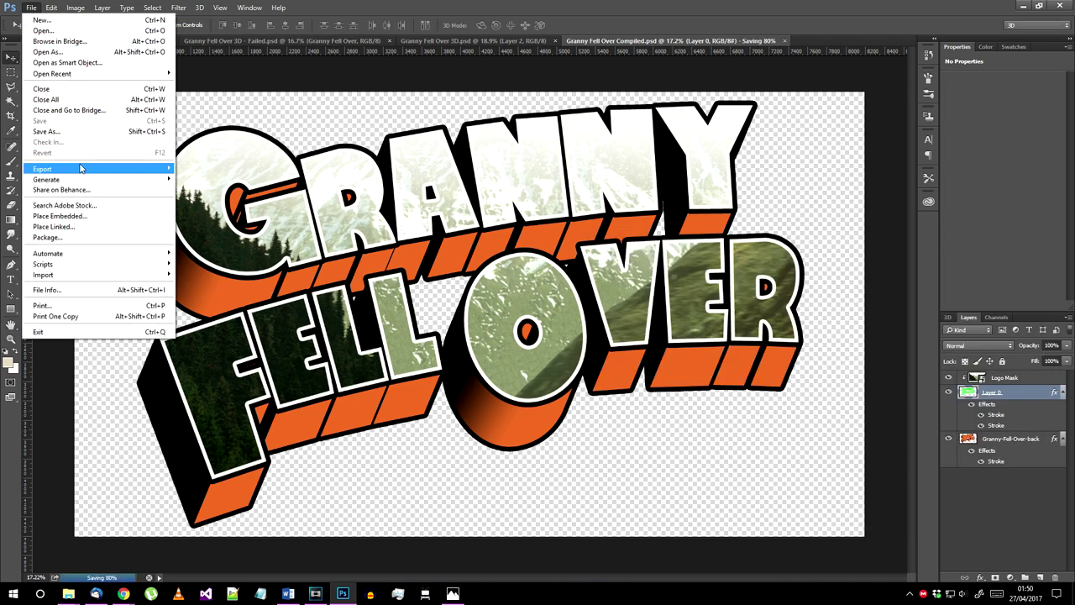
pyautogui.moveTo(81, 169)
pyautogui.click(204, 170)
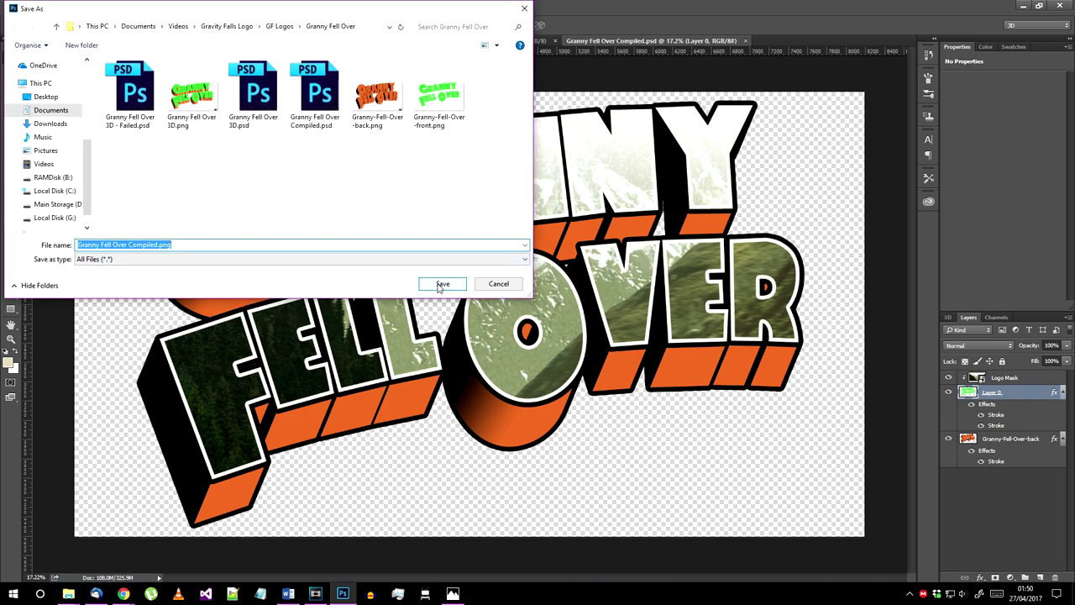
pyautogui.click(444, 283)
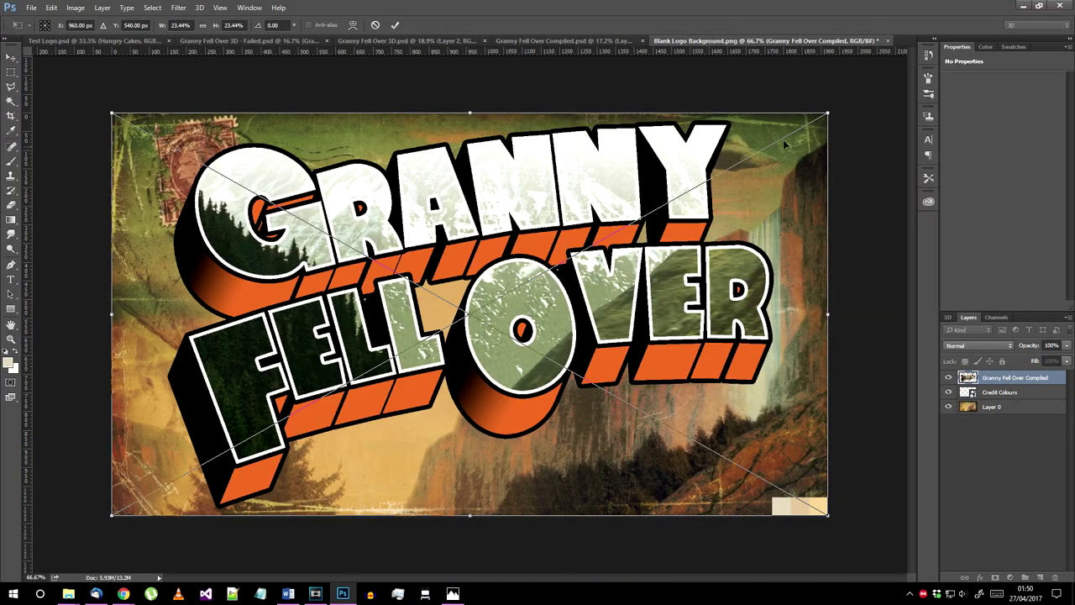
# Step: Shrink the placed compiled logo to about 16% so it fits the postcard
pyautogui.moveTo(830, 110); pyautogui.dragTo(618, 230)
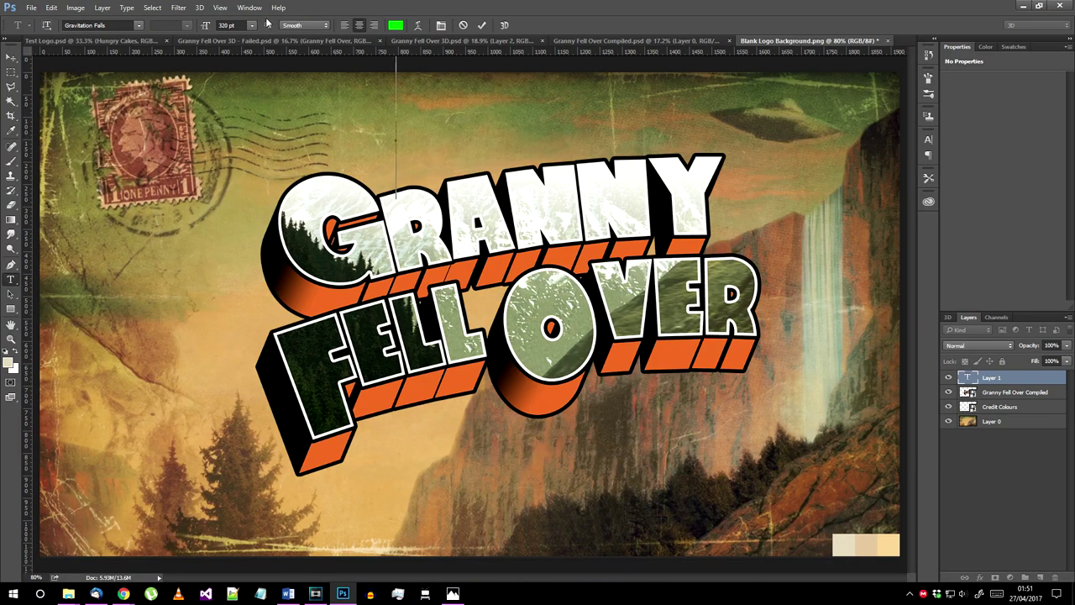
# Step: Set the type to Waltograph Regular with the beige swatch colour sampled from the canvas
pyautogui.click(139, 26)
pyautogui.write('wa')
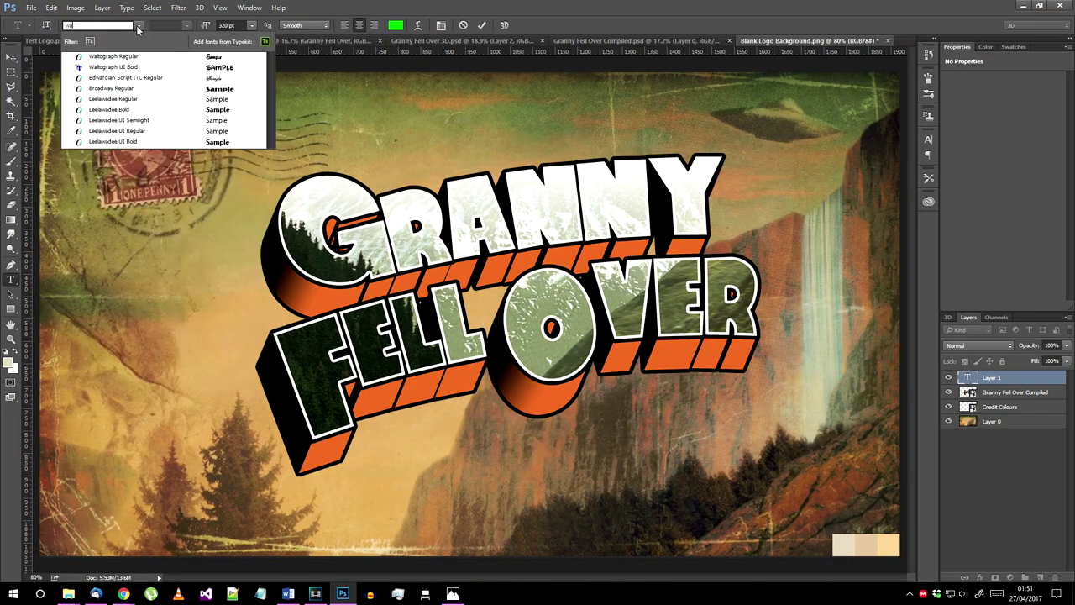
pyautogui.click(131, 56)
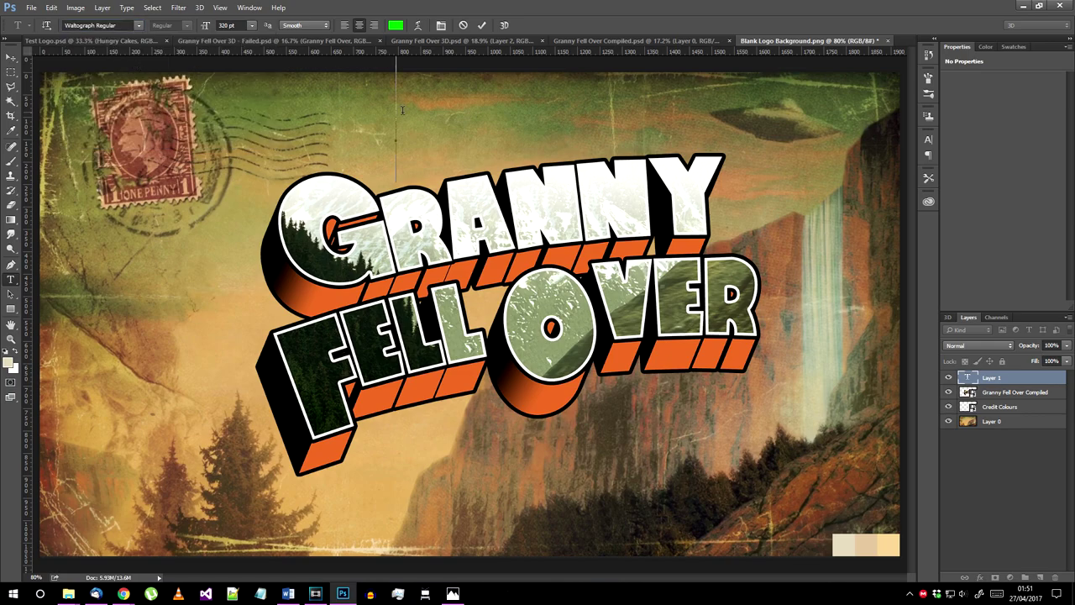
pyautogui.click(396, 25)
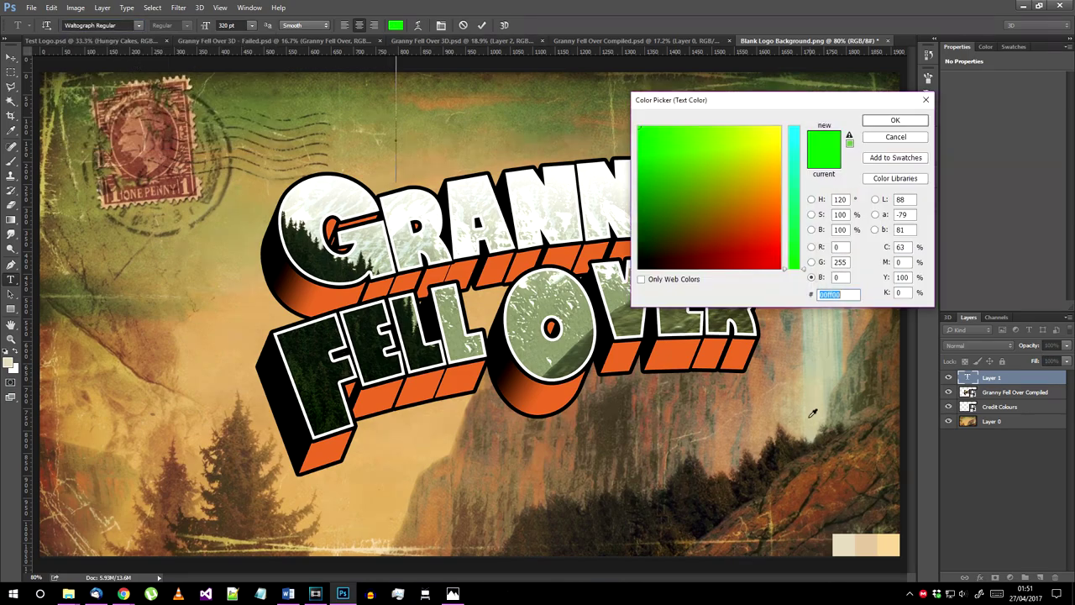
pyautogui.click(846, 544)
pyautogui.click(896, 122)
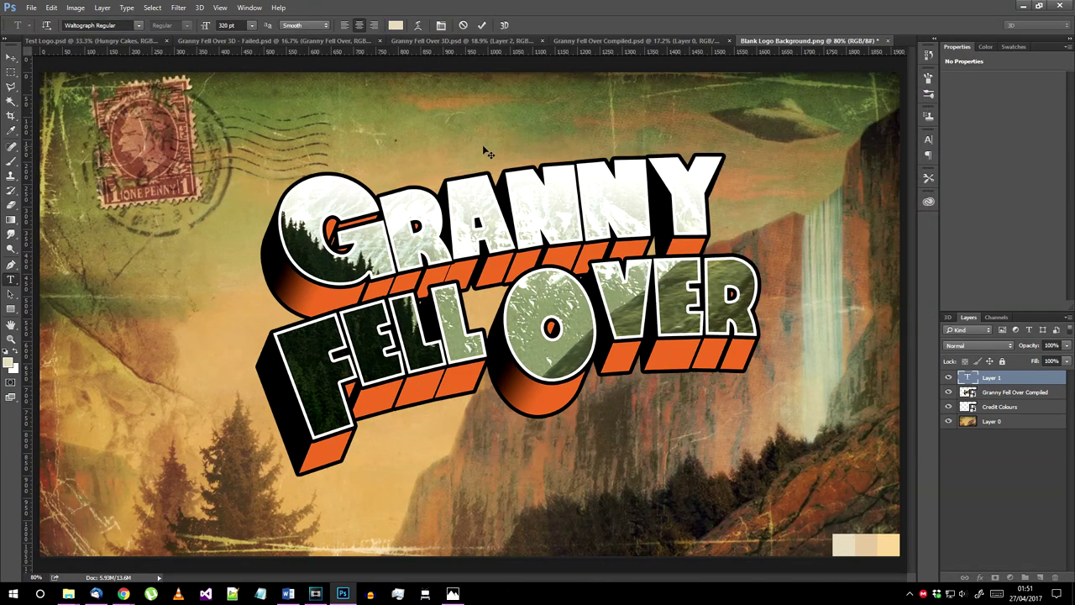
# Step: Type the Phizzy studio credit, resize it to 120 pt, and commit the text
pyautogui.write('Phizzzp')
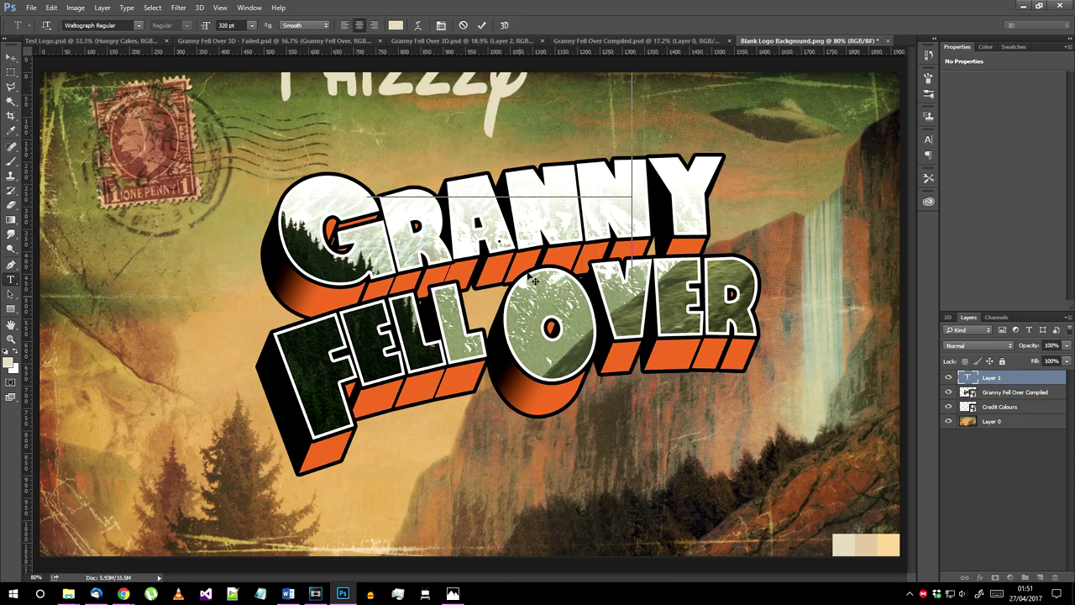
pyautogui.hotkey('ctrl', 'a')
pyautogui.hotkey('ctrl', 't')
pyautogui.tripleClick(232, 25)
pyautogui.write('120')
pyautogui.press('Return')
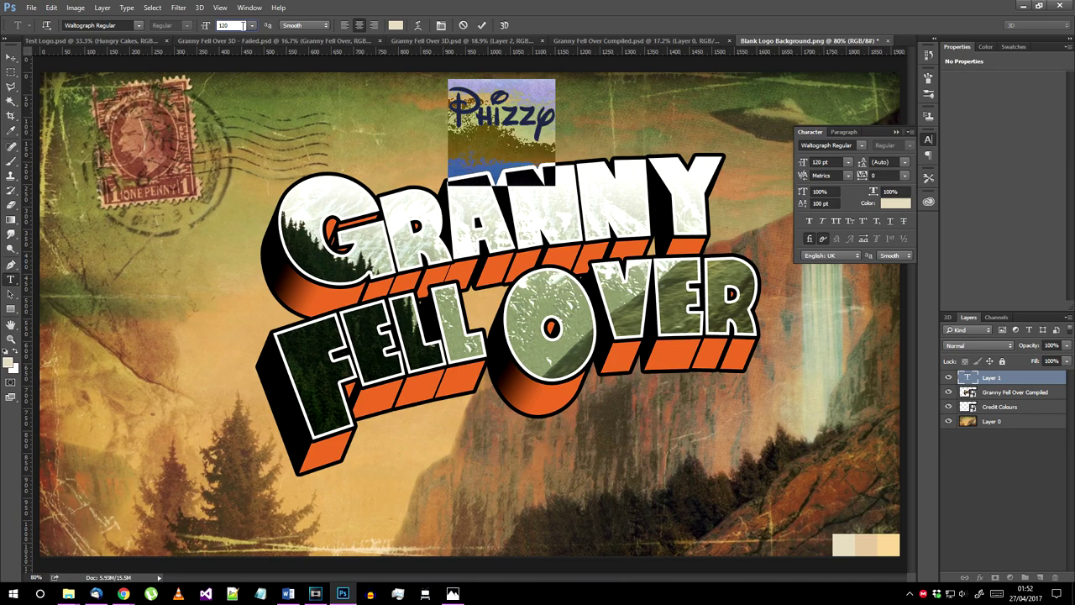
pyautogui.click(481, 25)
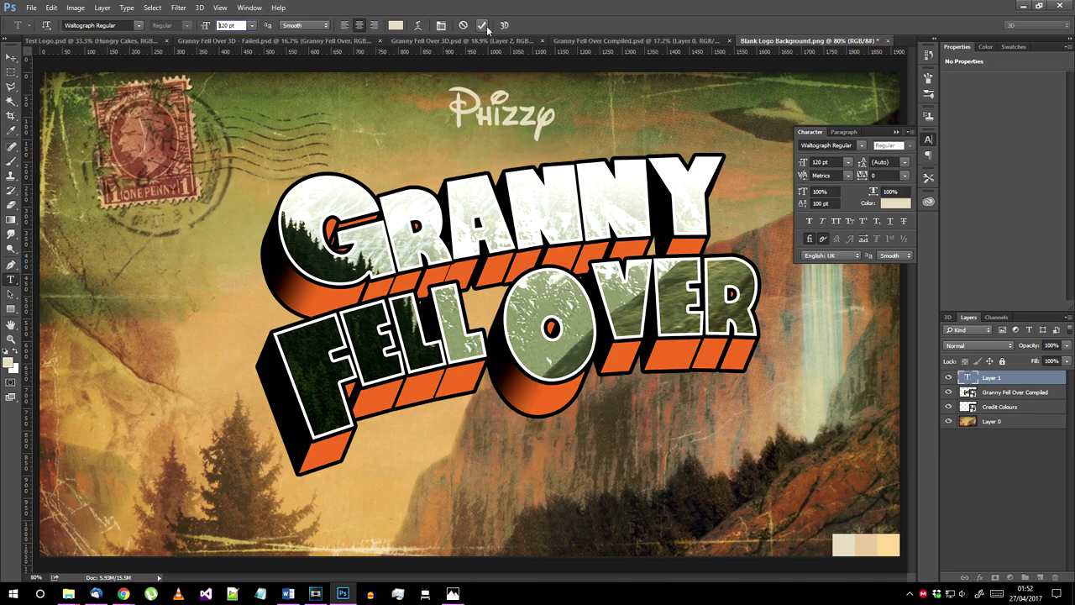
# Step: Move the credit just above the logo and tilt it slightly counter-clockwise with Free Transform
pyautogui.click(11, 57)
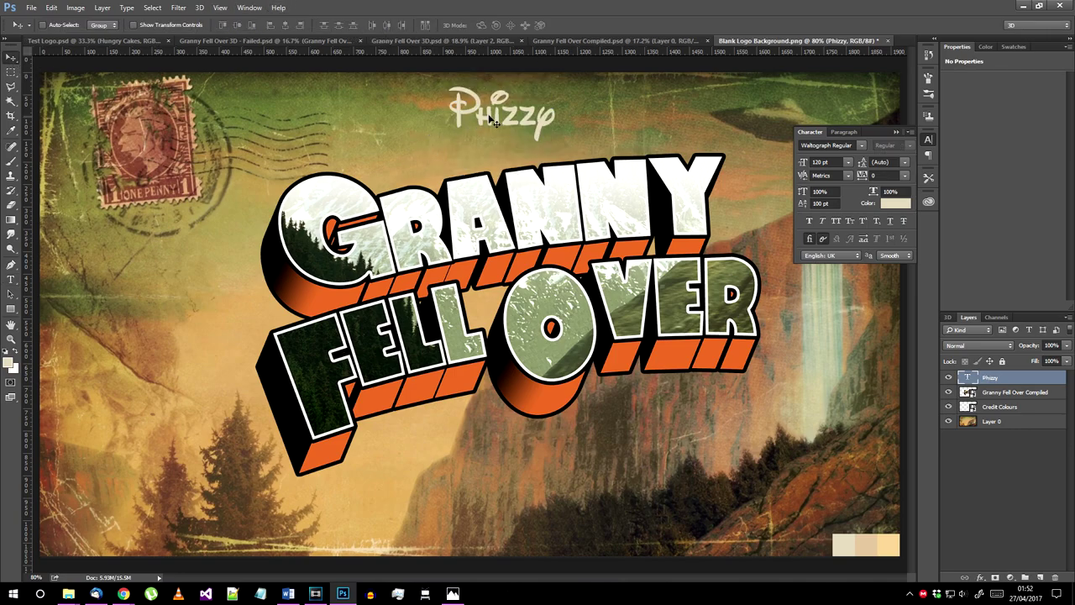
pyautogui.moveTo(491, 115); pyautogui.dragTo(499, 127)
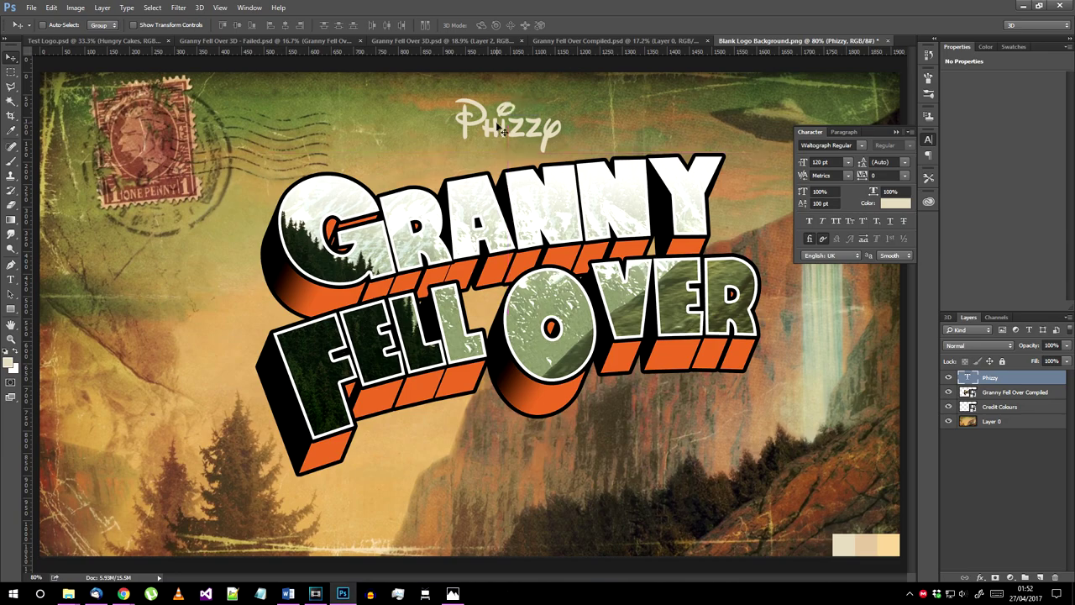
pyautogui.click(52, 8)
pyautogui.click(75, 226)
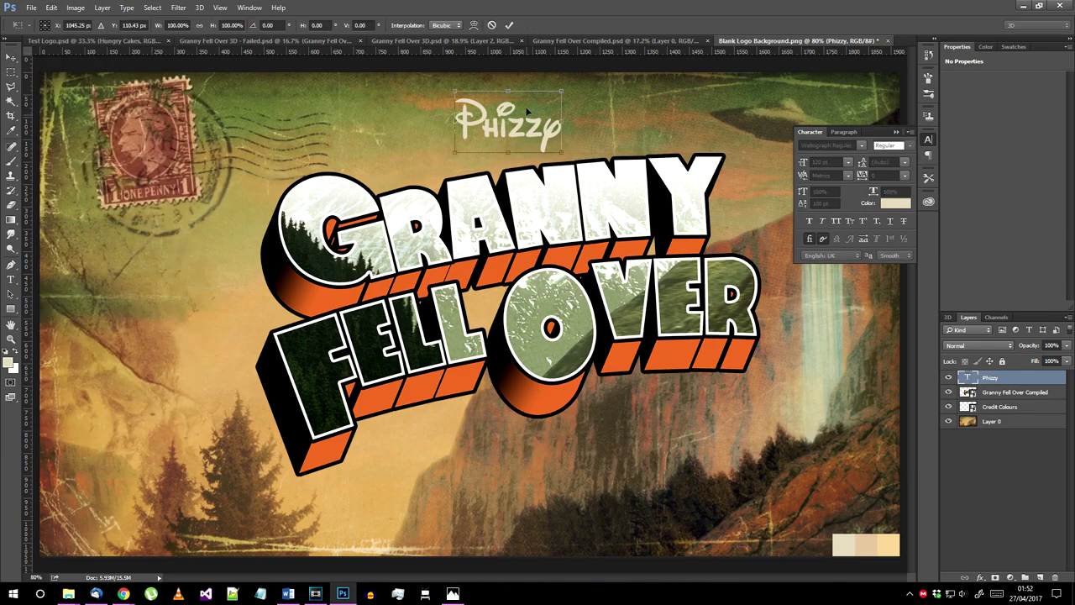
pyautogui.moveTo(578, 80); pyautogui.dragTo(569, 69)
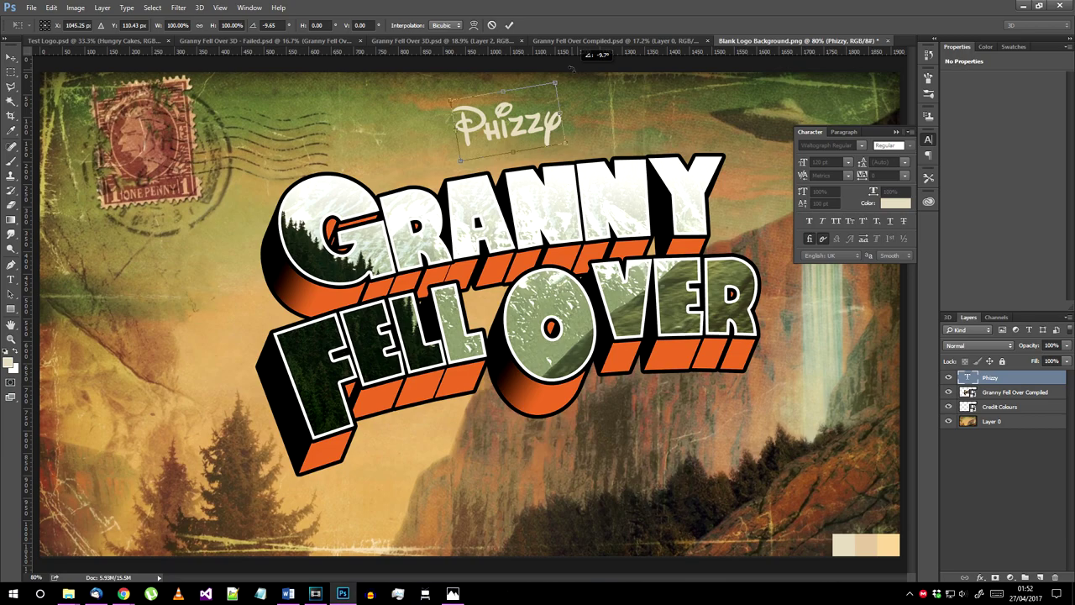
# Step: Cancel the tilt and add a 'CREATED BY' line below the logo in MV Boli
pyautogui.press('Escape')
pyautogui.press('t')
pyautogui.click(601, 380)
pyautogui.write('CREATED BY')
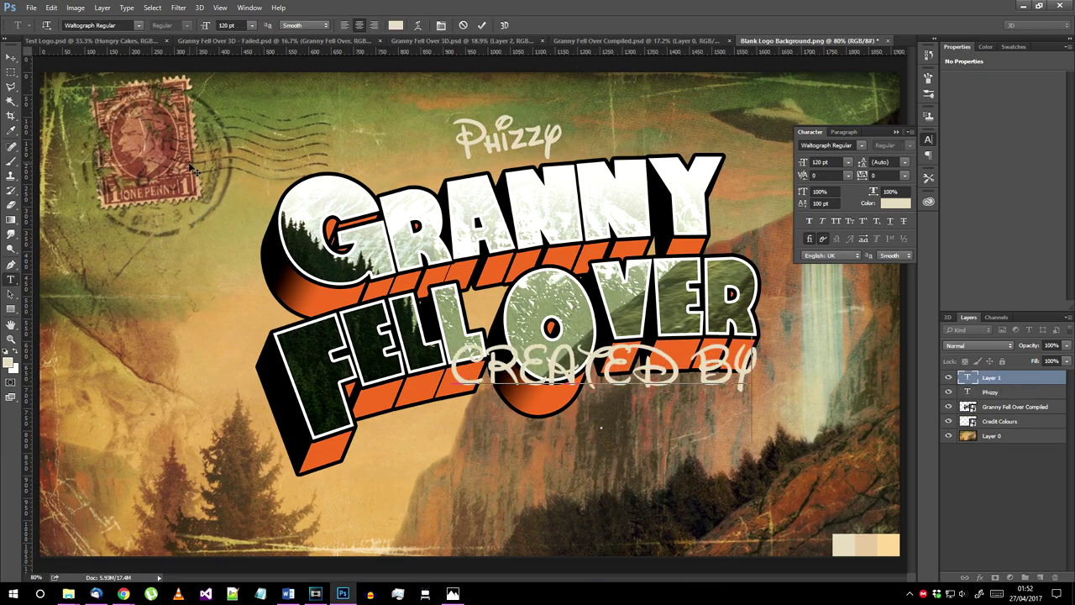
pyautogui.hotkey('ctrl', 'a')
pyautogui.click(101, 25)
pyautogui.write('mv')
pyautogui.press('Return')
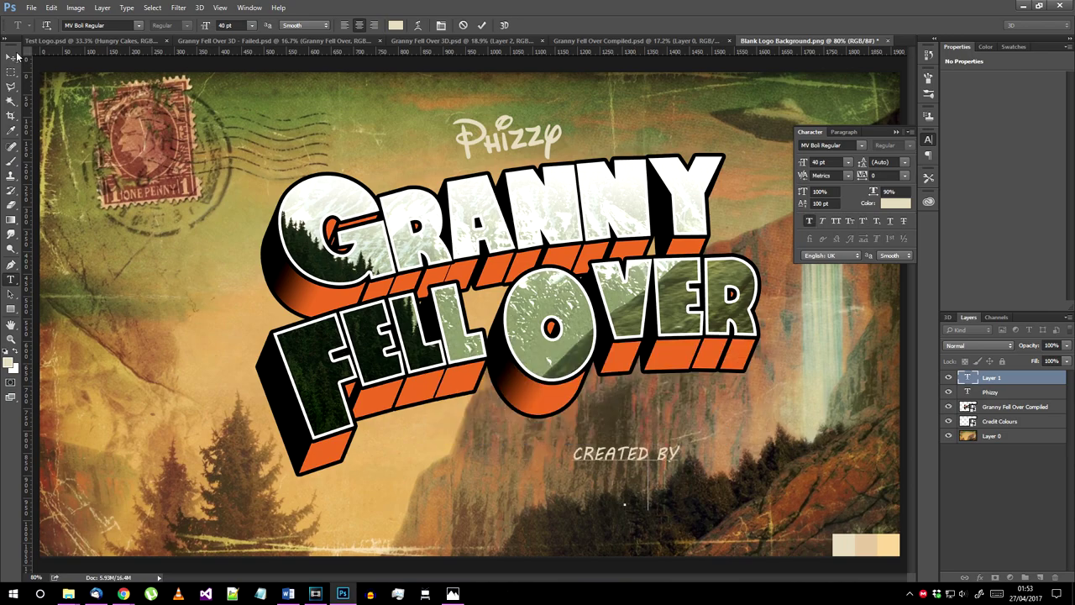
# Step: Set the creator's name line beneath it to the Old Press Regular font
pyautogui.click(649, 503)
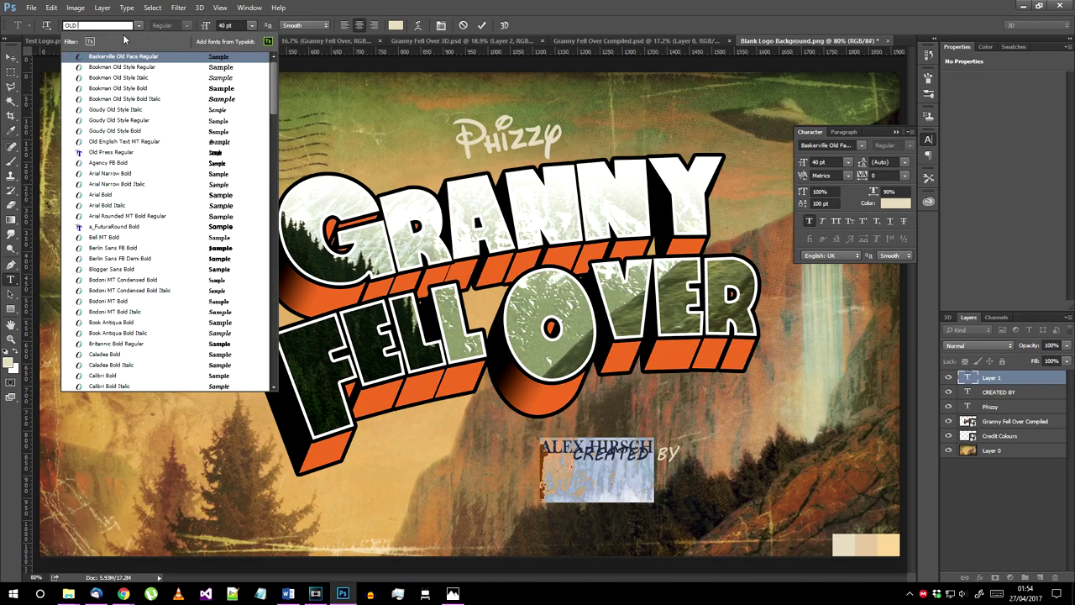
pyautogui.write('P')
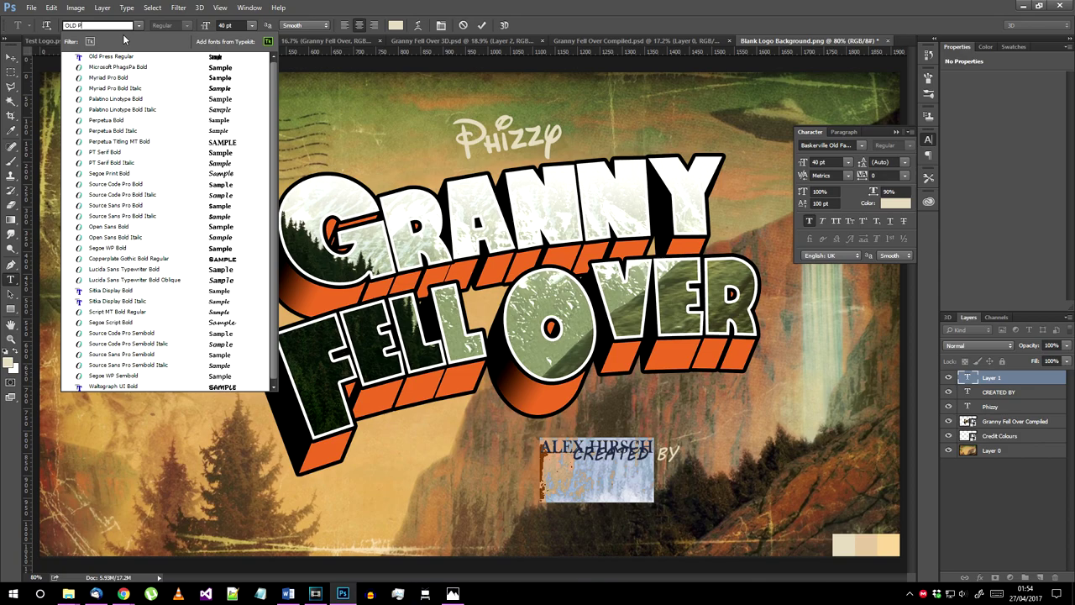
pyautogui.write('RESS')
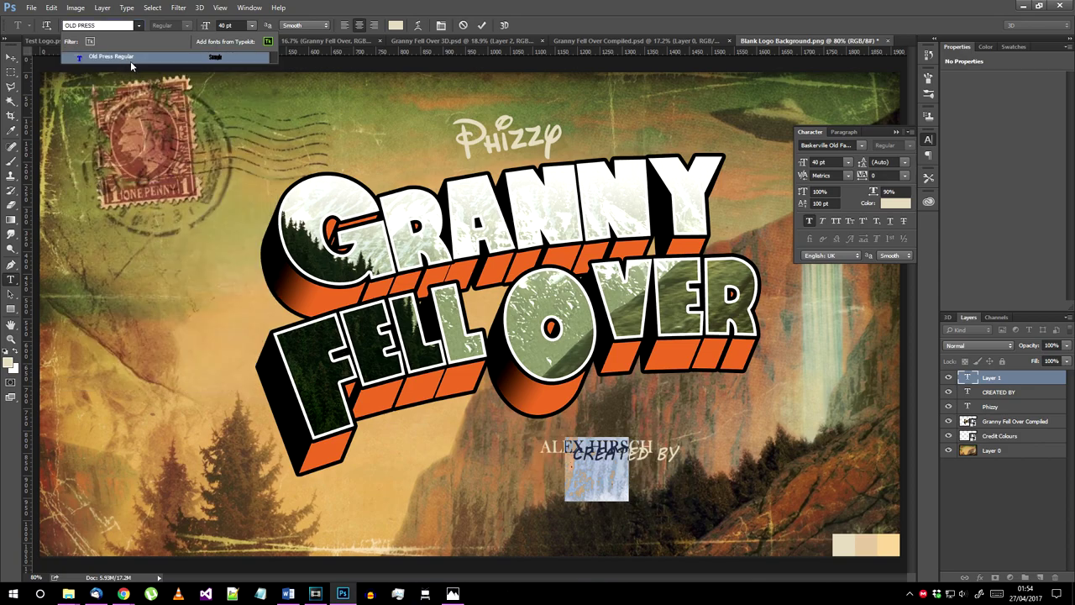
pyautogui.click(130, 59)
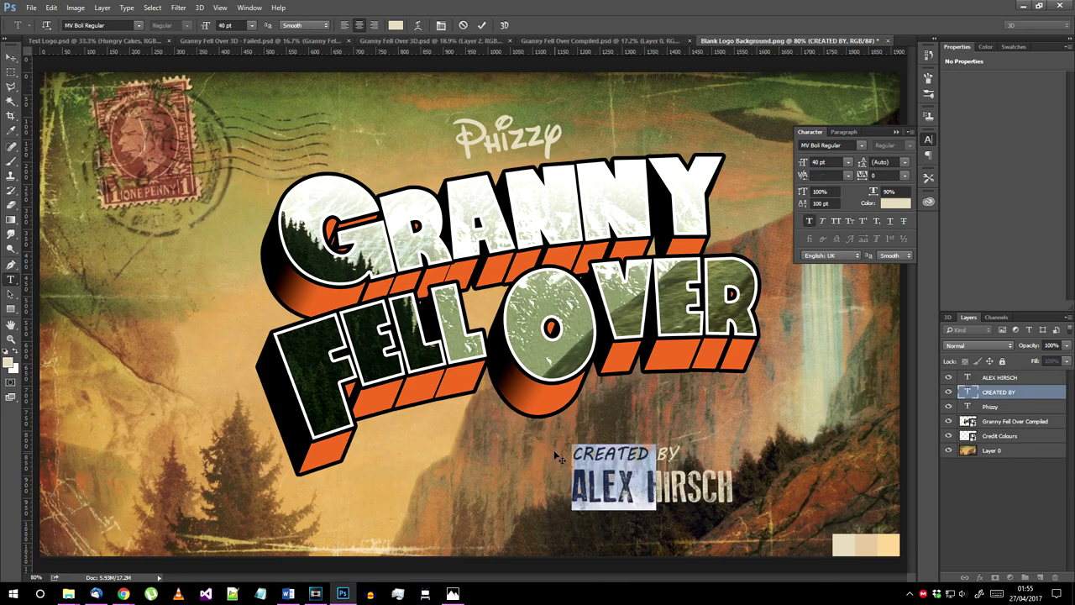
# Step: Change the credit to 'PUSHED BY' and give it a 20% opacity drop shadow
pyautogui.write('PUSHED')
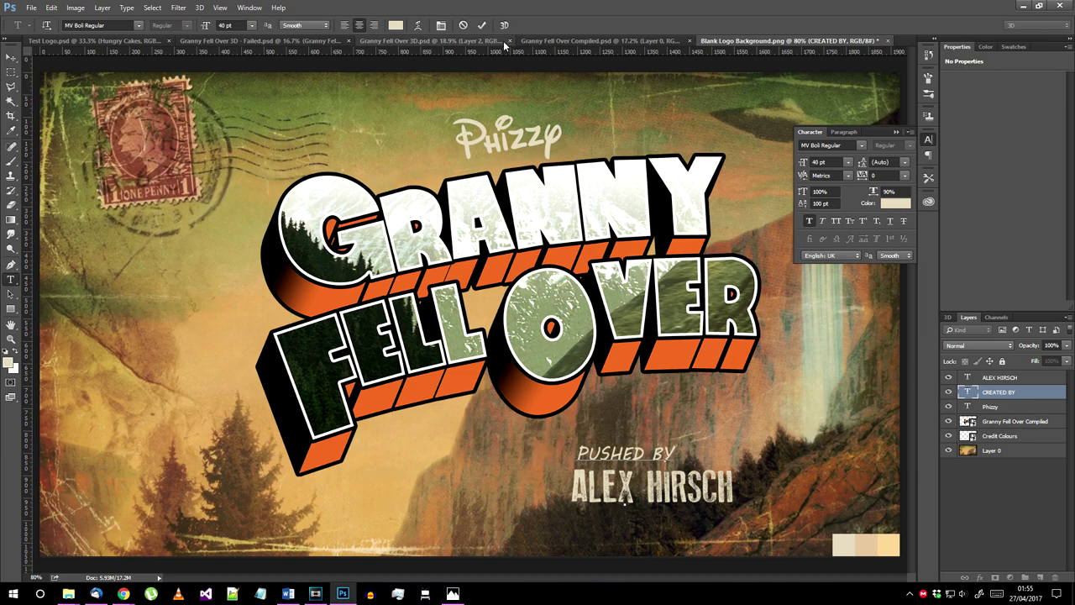
pyautogui.click(482, 25)
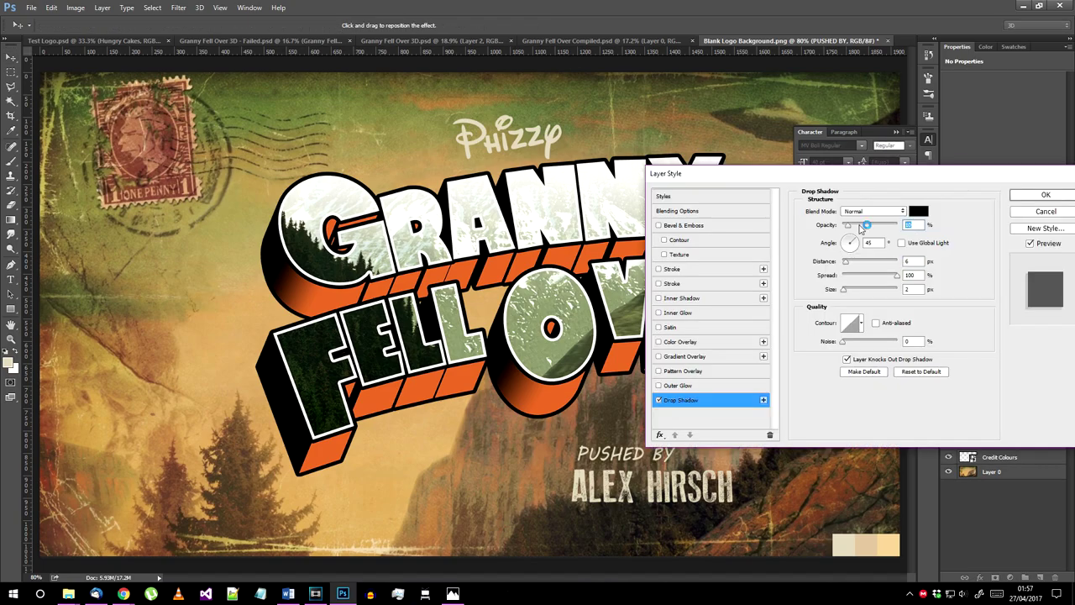
pyautogui.moveTo(848, 225); pyautogui.dragTo(855, 225)
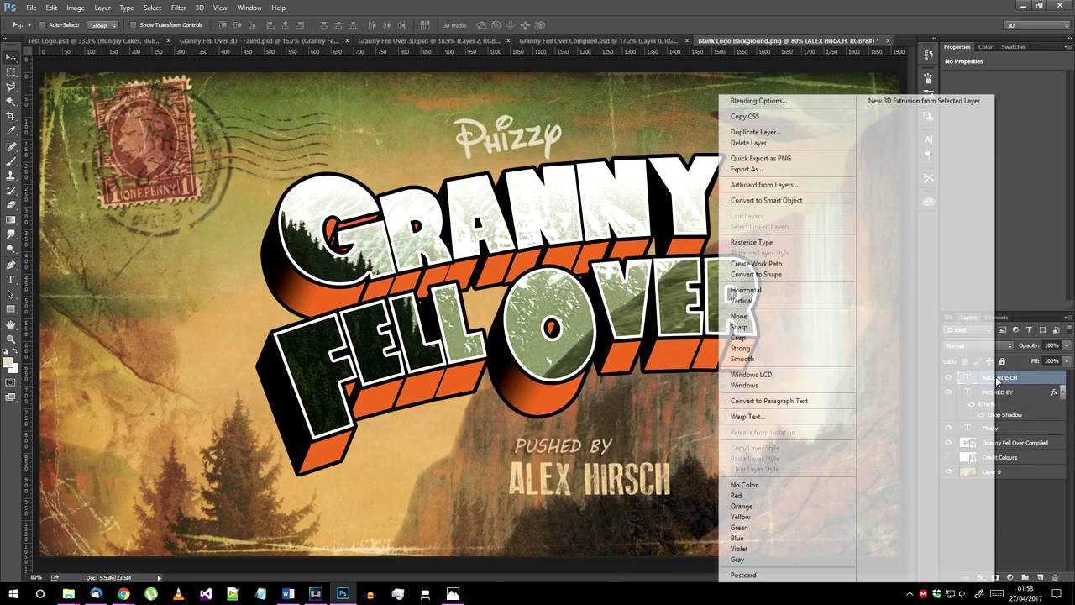
# Step: Add a drop shadow to the creator's name layer through Blending Options
pyautogui.click(748, 99)
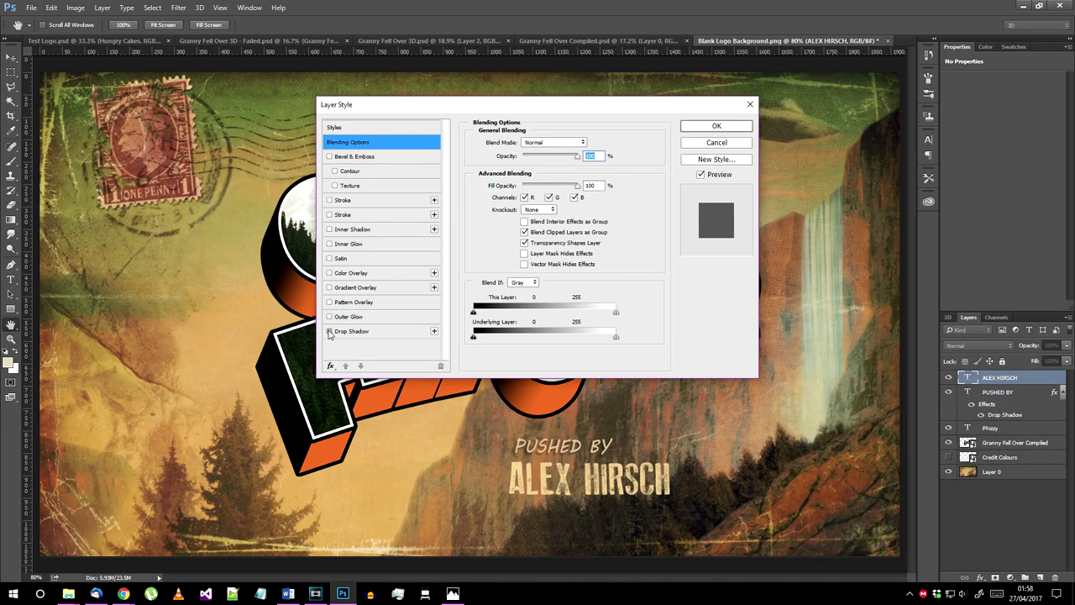
pyautogui.click(330, 330)
pyautogui.click(729, 130)
# Step: Quick Export the postcard as a PNG from the File > Export menu
pyautogui.click(31, 7)
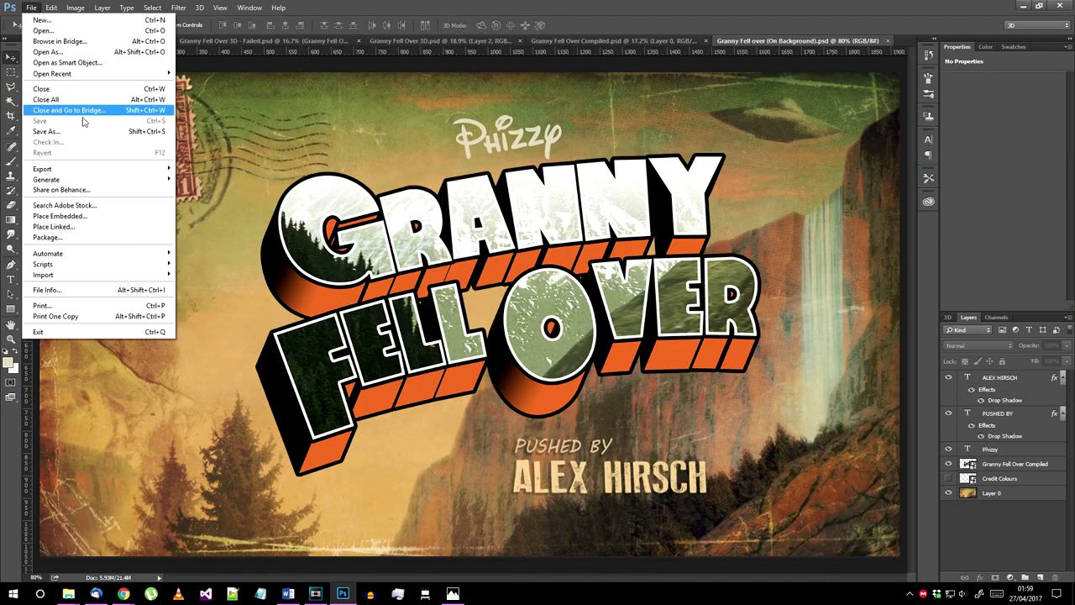
pyautogui.moveTo(126, 174)
pyautogui.click(209, 170)
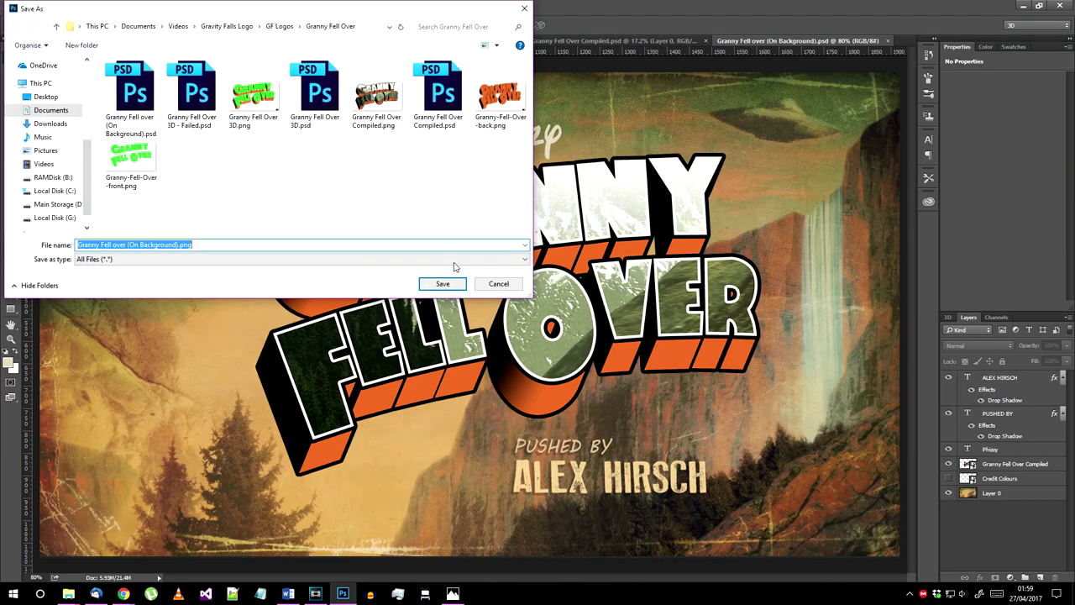